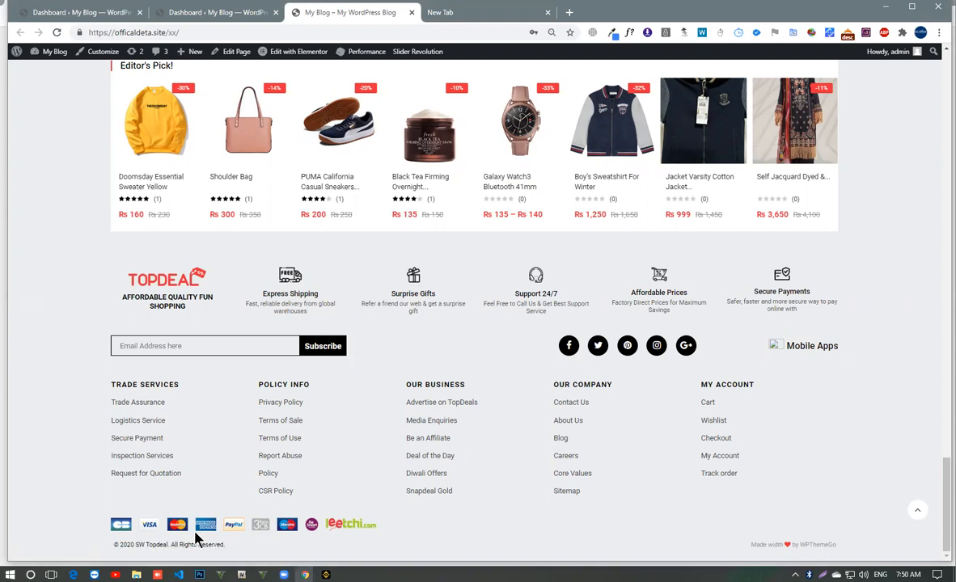
pyautogui.moveTo(122, 524); pyautogui.dragTo(352, 533)
pyautogui.moveTo(350, 524); pyautogui.dragTo(236, 549)
pyautogui.tripleClick(233, 551)
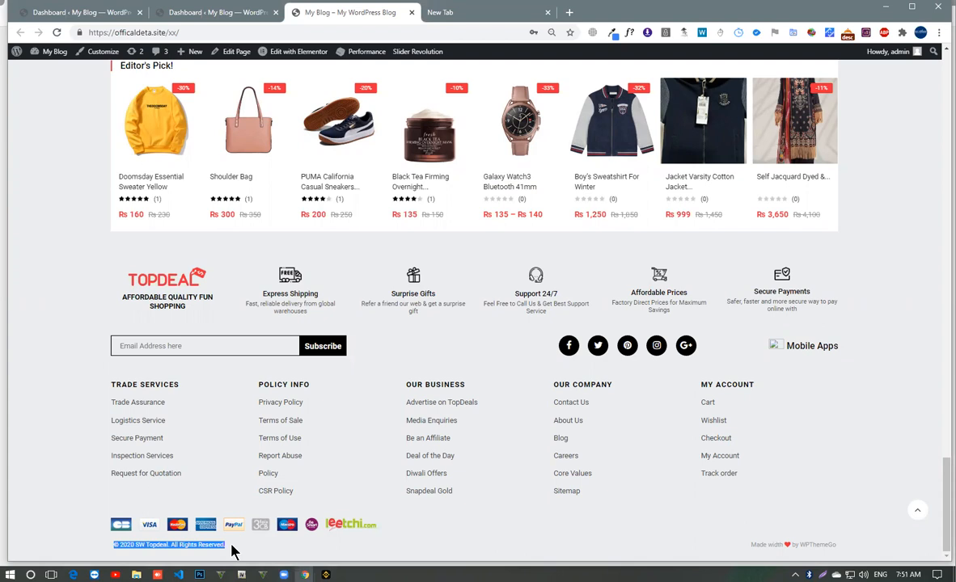
pyautogui.click(233, 551)
pyautogui.moveTo(137, 545); pyautogui.dragTo(251, 551)
pyautogui.click(252, 550)
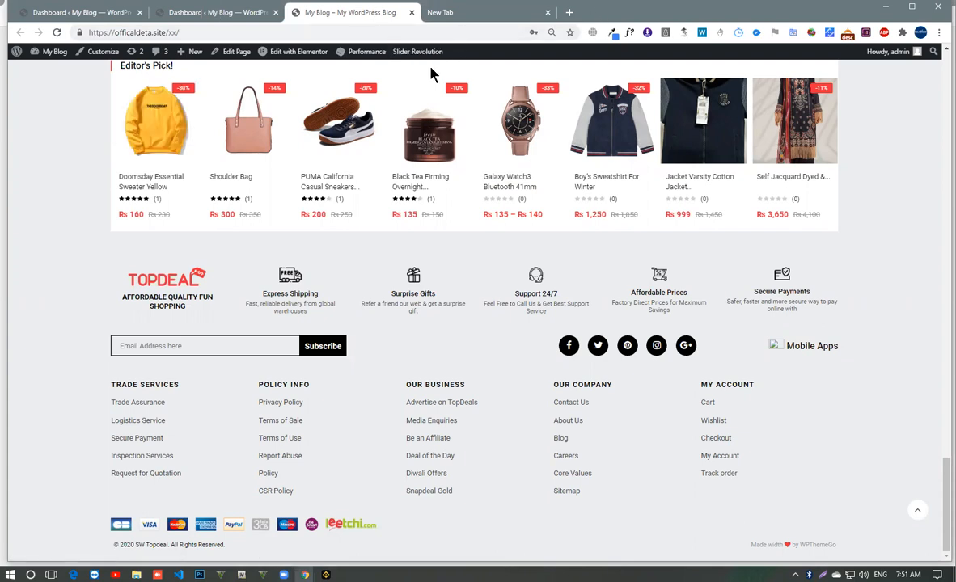
# - Open the home page in the Elementor editor and switch to editing its footer template
pyautogui.moveTo(461, 90)
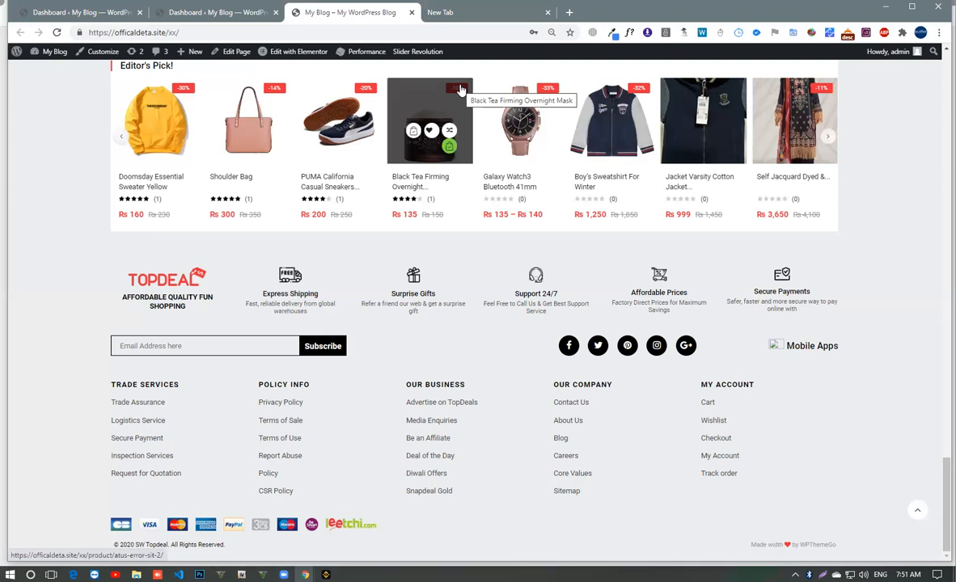
pyautogui.click(283, 51)
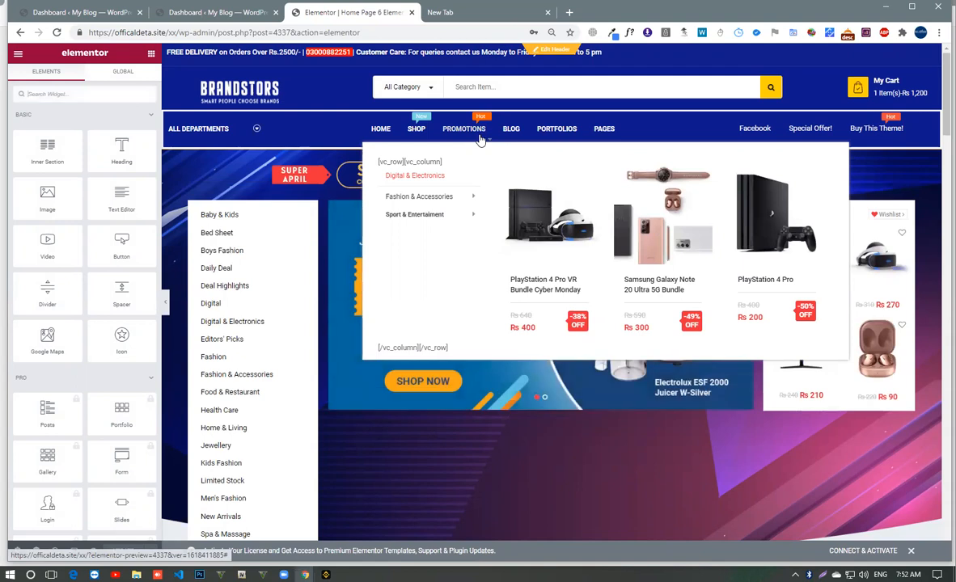
pyautogui.scroll(-7, 451, 277)
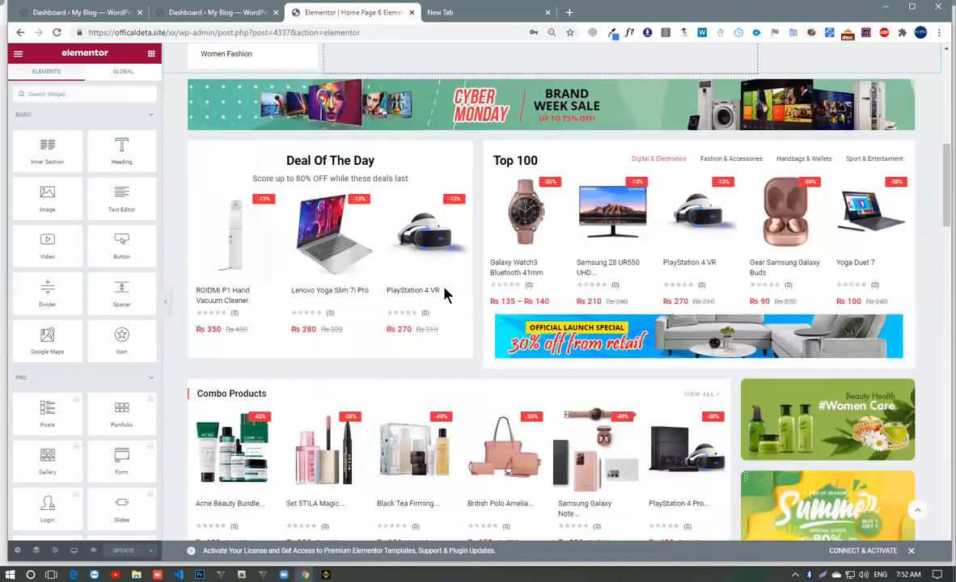
pyautogui.scroll(-8, 447, 296)
pyautogui.scroll(-12, 442, 295)
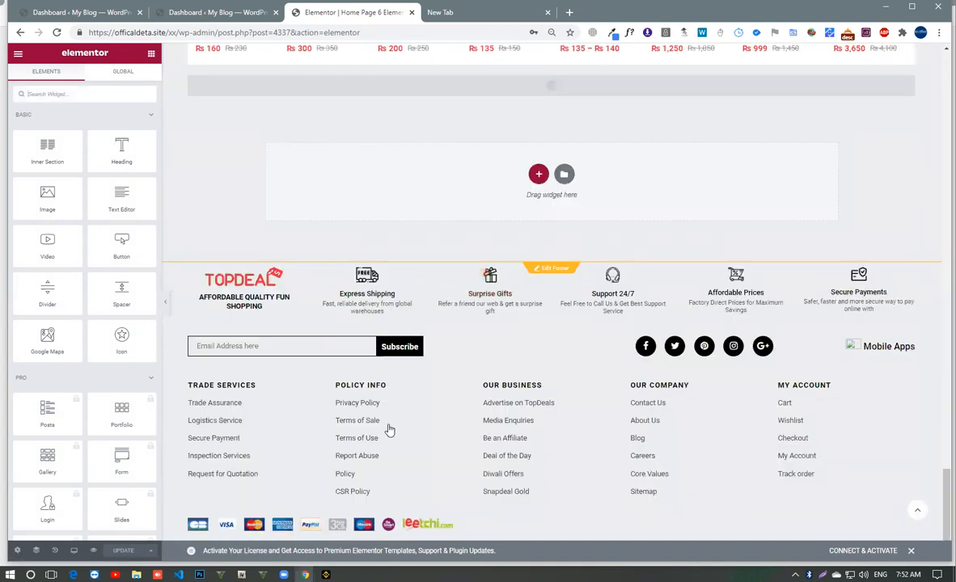
pyautogui.click(567, 271)
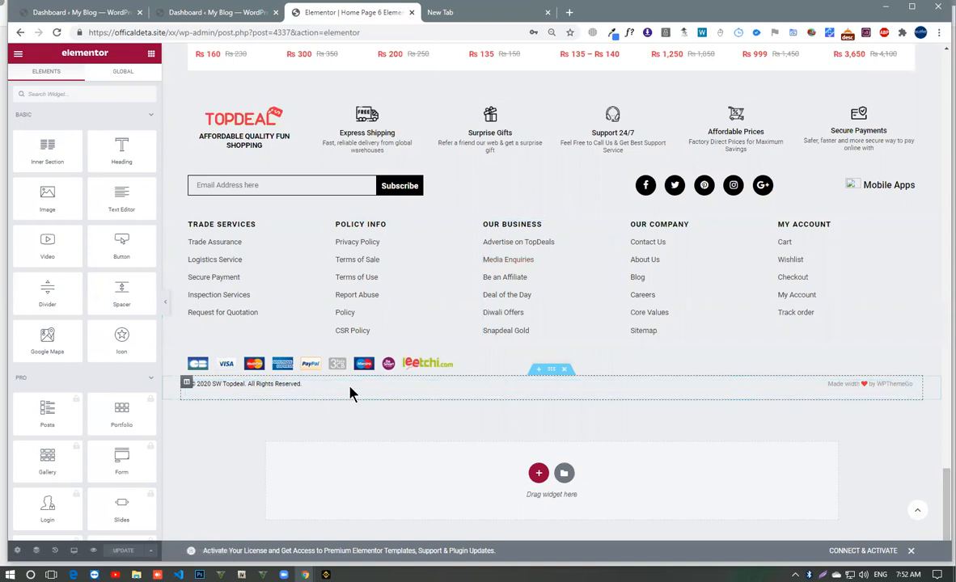
# - Set the boxed content width of the footer's copyright section to 1451
pyautogui.click(825, 390)
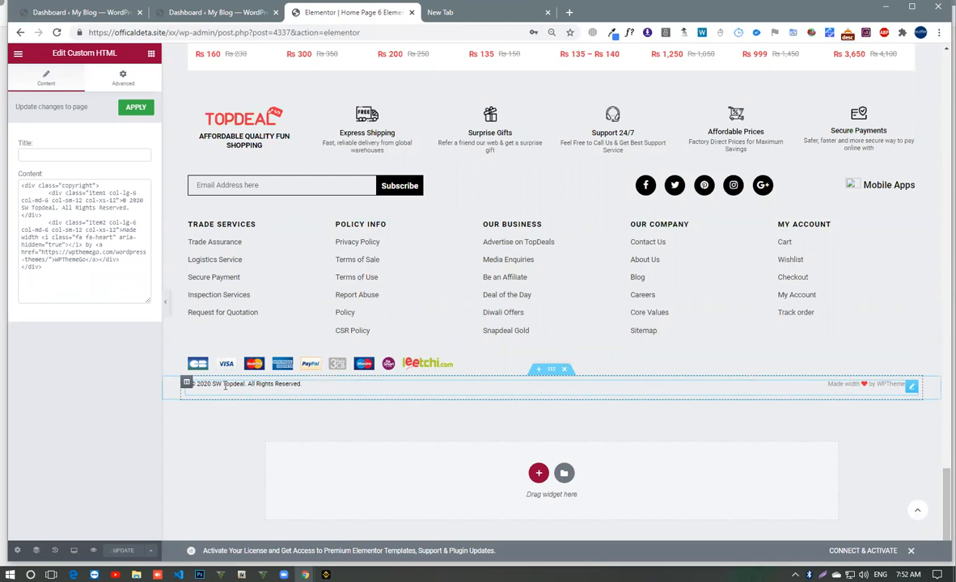
pyautogui.click(551, 375)
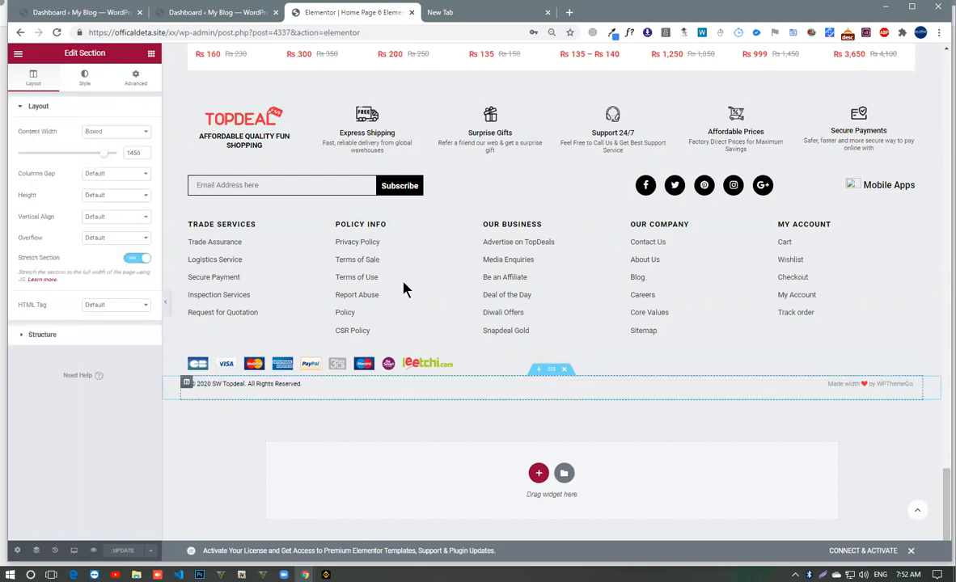
pyautogui.doubleClick(144, 152)
pyautogui.doubleClick(130, 152)
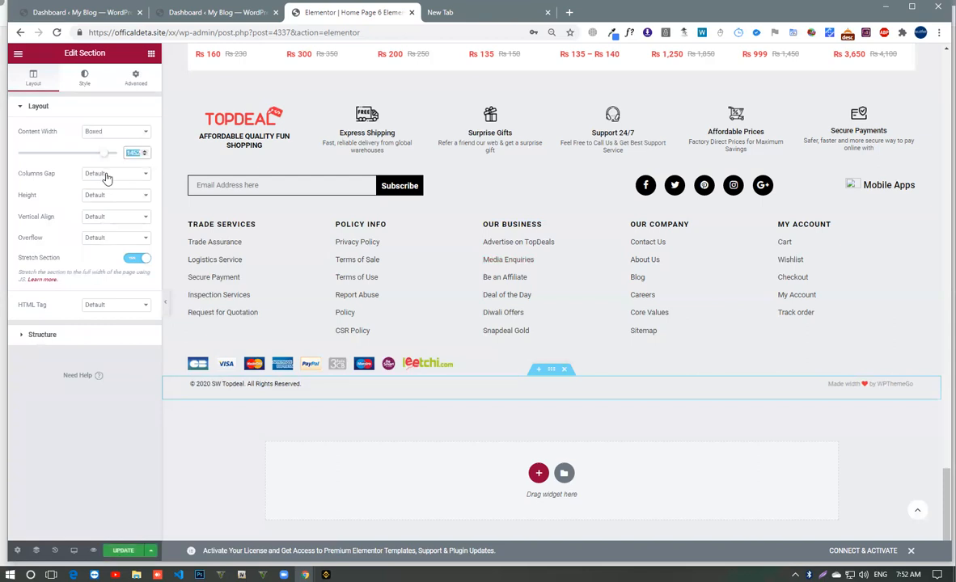
pyautogui.click(144, 155)
pyautogui.doubleClick(132, 152)
pyautogui.moveTo(104, 153); pyautogui.dragTo(79, 158)
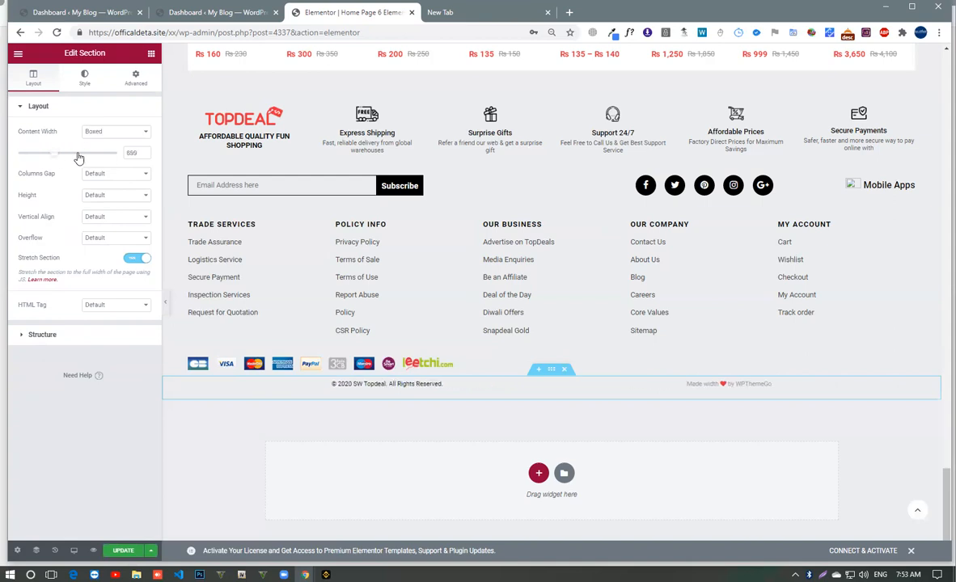
pyautogui.doubleClick(131, 152)
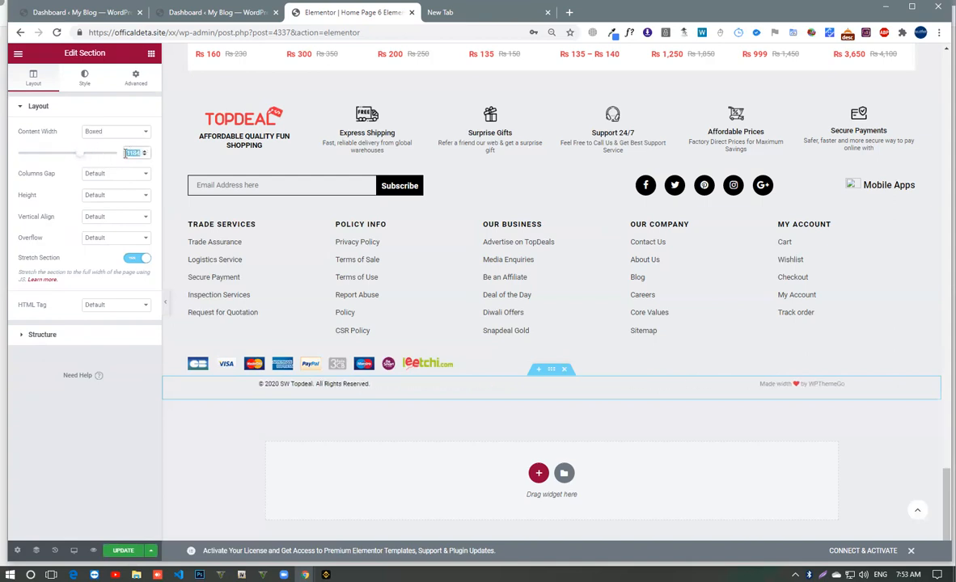
pyautogui.write('1451')
pyautogui.click(74, 410)
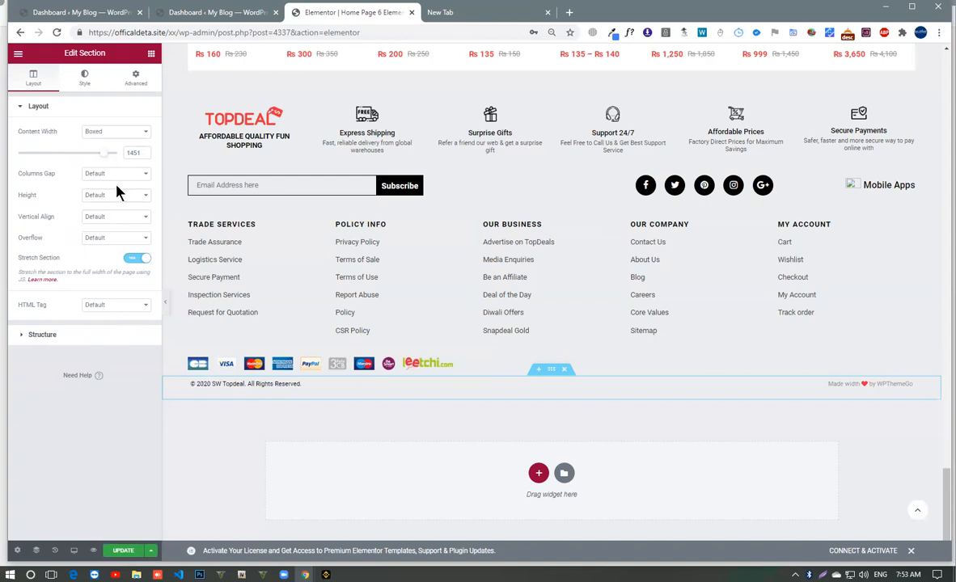
# - Try the Solid, Double, Dotted, Dashed and Groove border types on the copyright section, ending with None
pyautogui.click(92, 81)
pyautogui.click(128, 78)
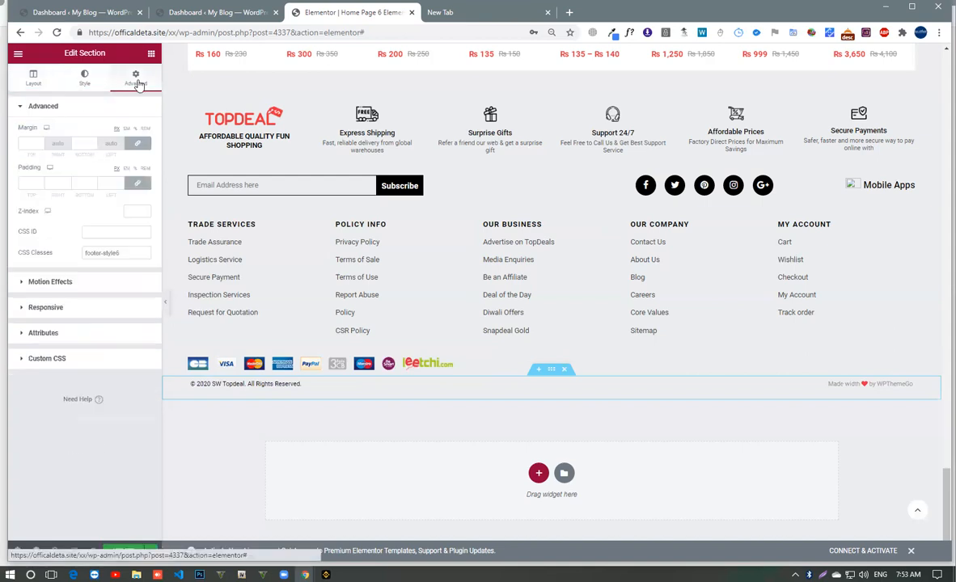
pyautogui.click(84, 81)
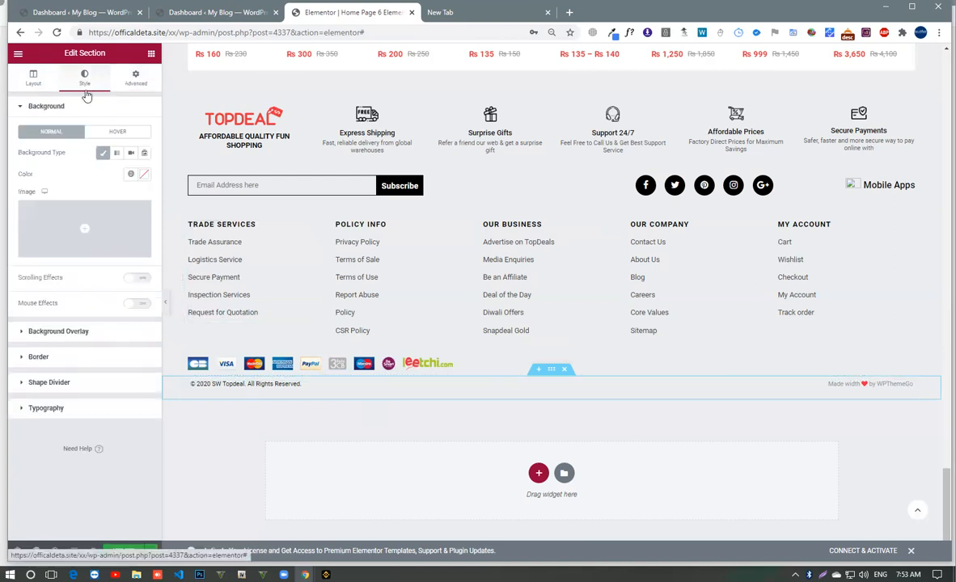
pyautogui.click(54, 366)
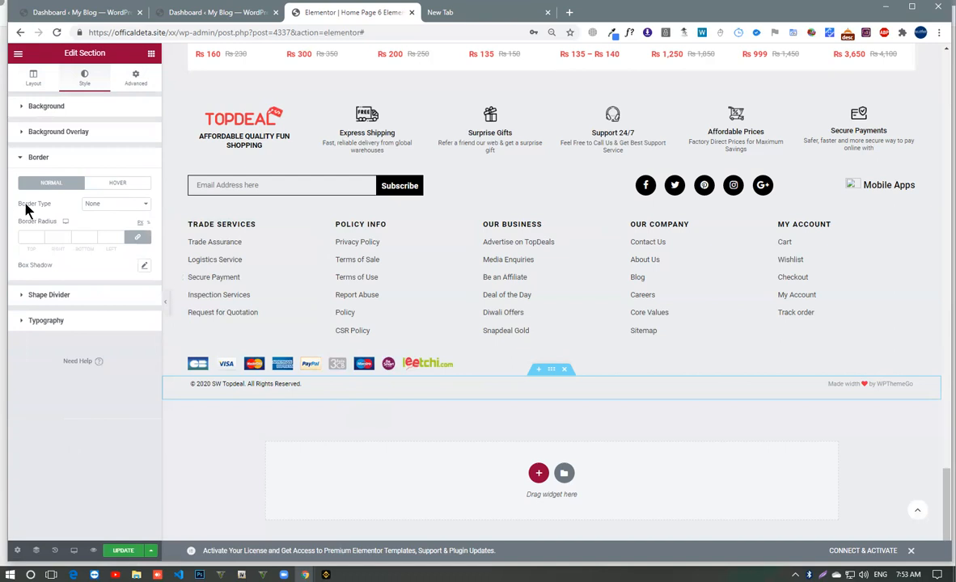
pyautogui.click(105, 204)
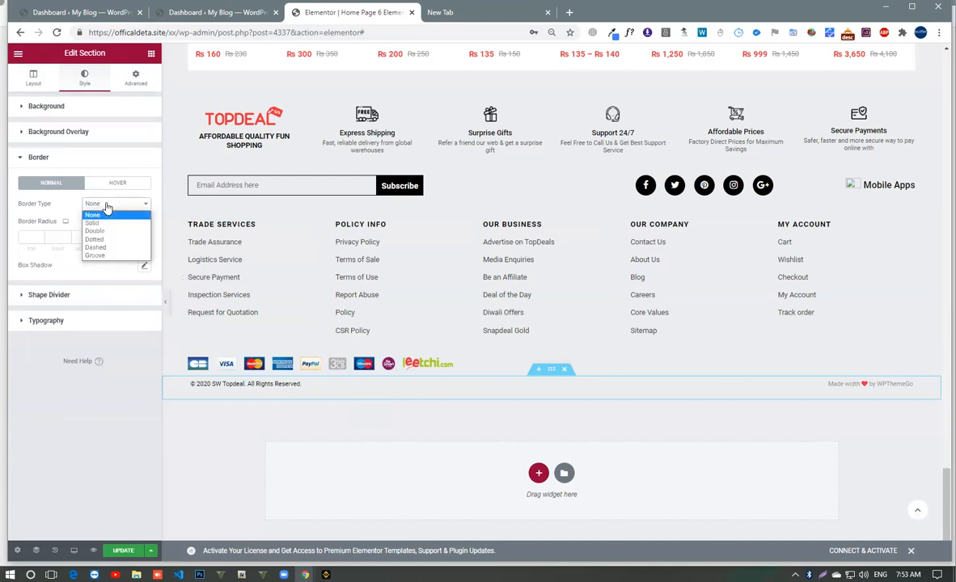
pyautogui.click(113, 223)
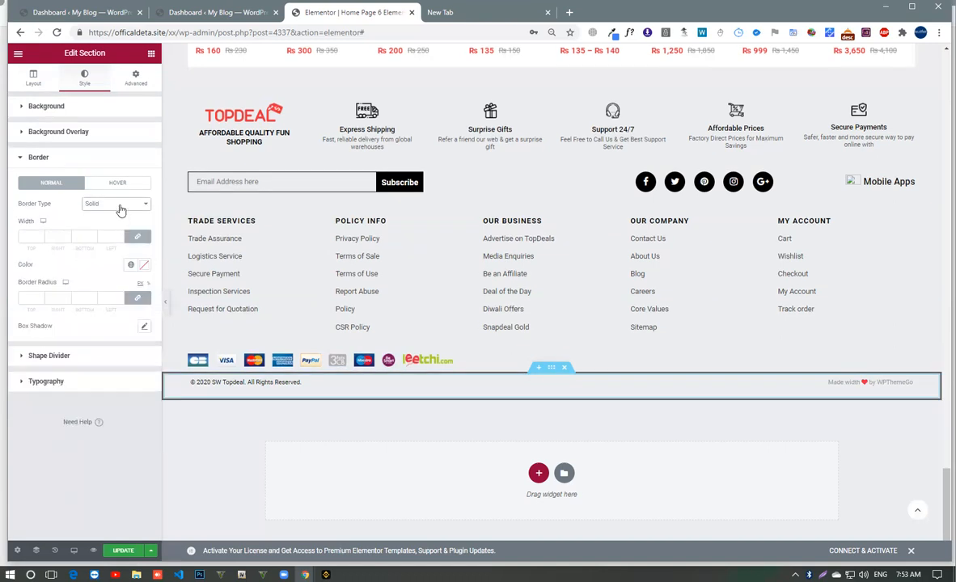
pyautogui.click(115, 204)
pyautogui.click(119, 231)
pyautogui.click(121, 204)
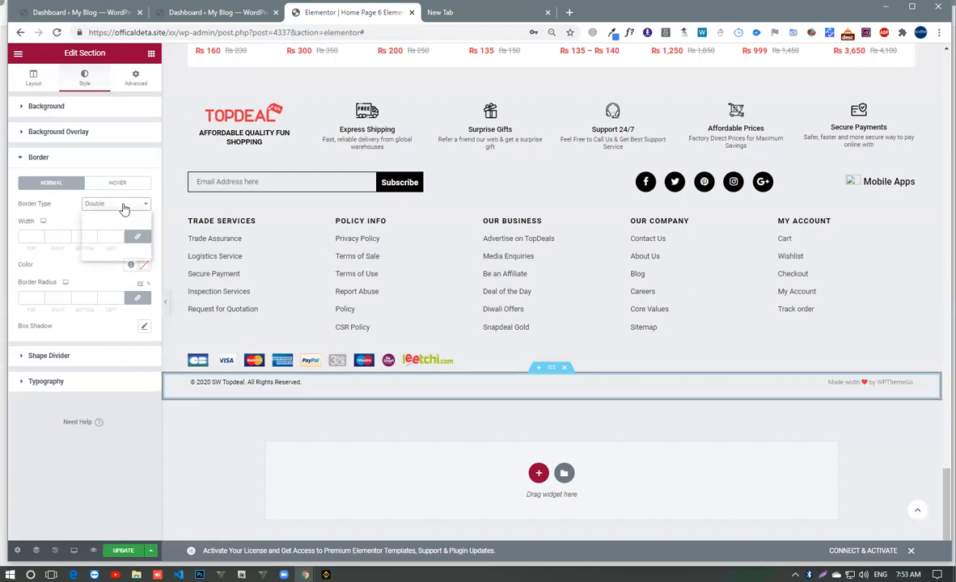
pyautogui.click(118, 239)
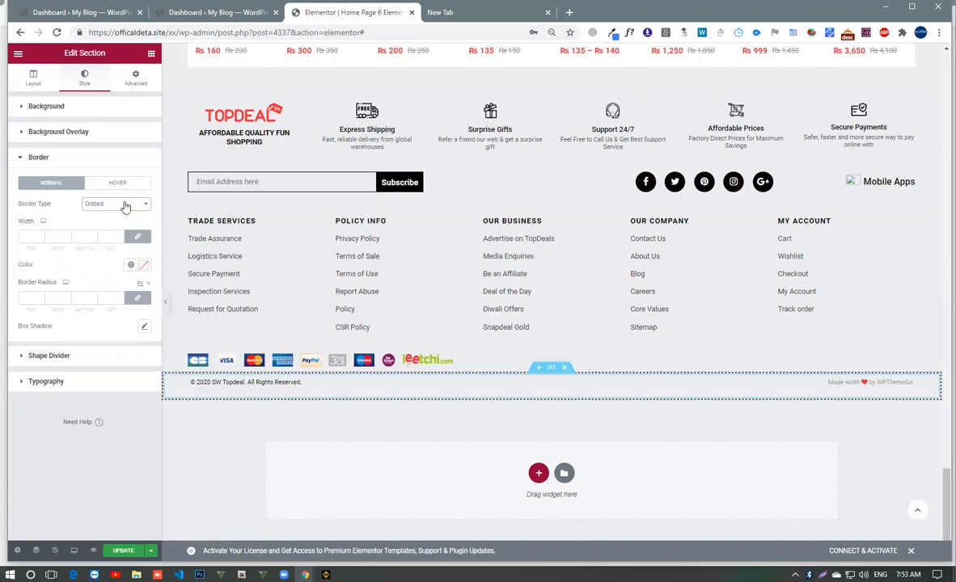
pyautogui.click(125, 206)
pyautogui.click(121, 247)
pyautogui.click(120, 206)
pyautogui.click(118, 256)
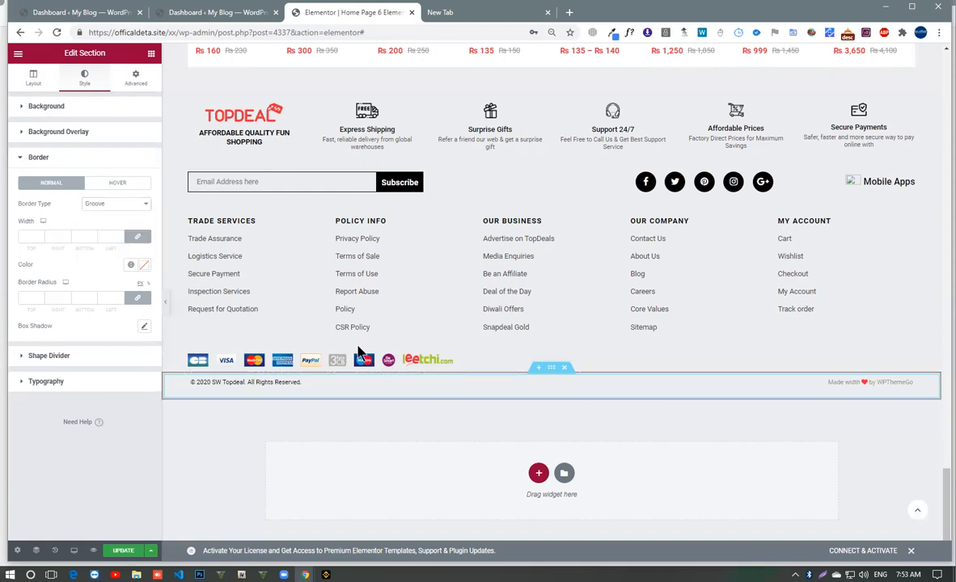
pyautogui.click(107, 205)
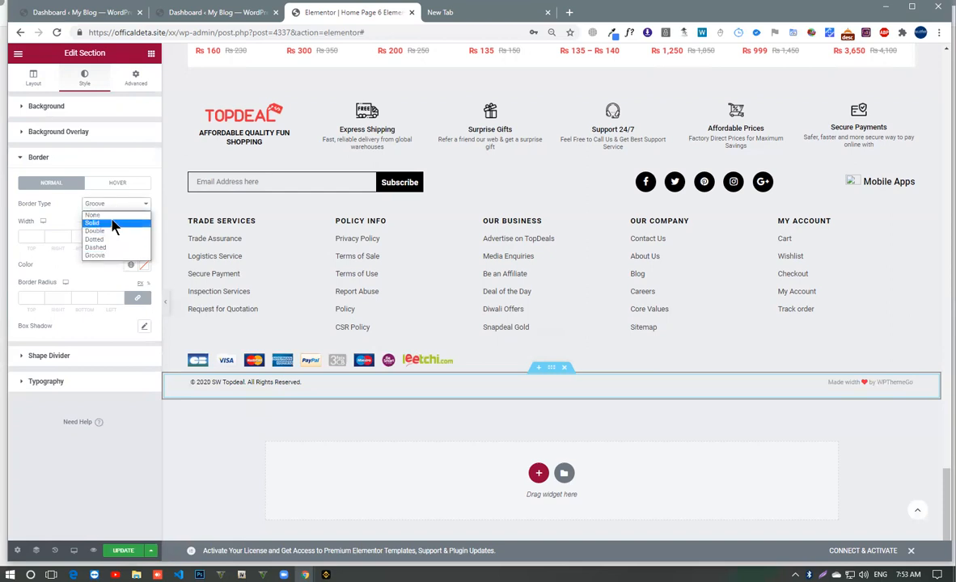
pyautogui.click(114, 220)
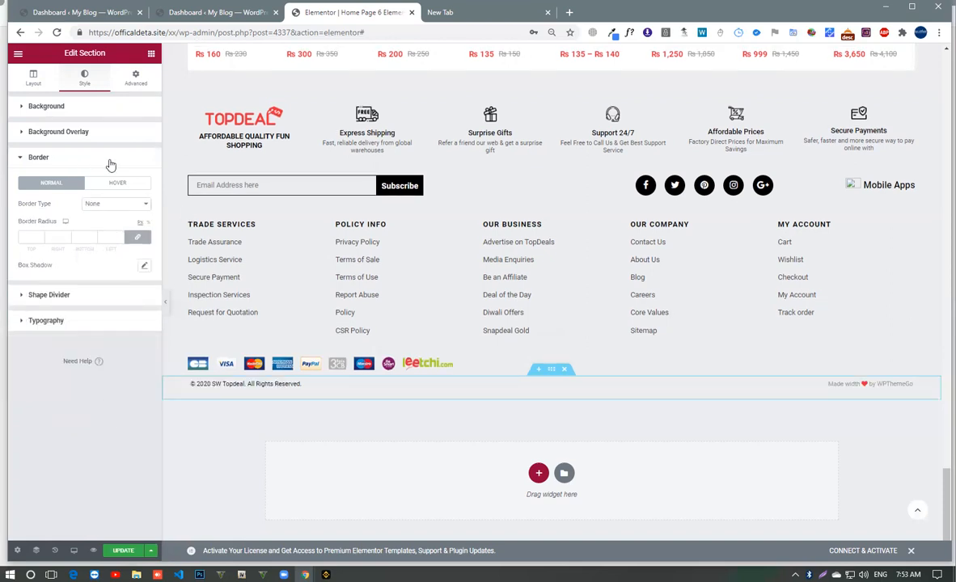
# - Open the copyright line's Custom HTML widget for editing and enlarge the browser zoom so its code is readable
pyautogui.click(135, 77)
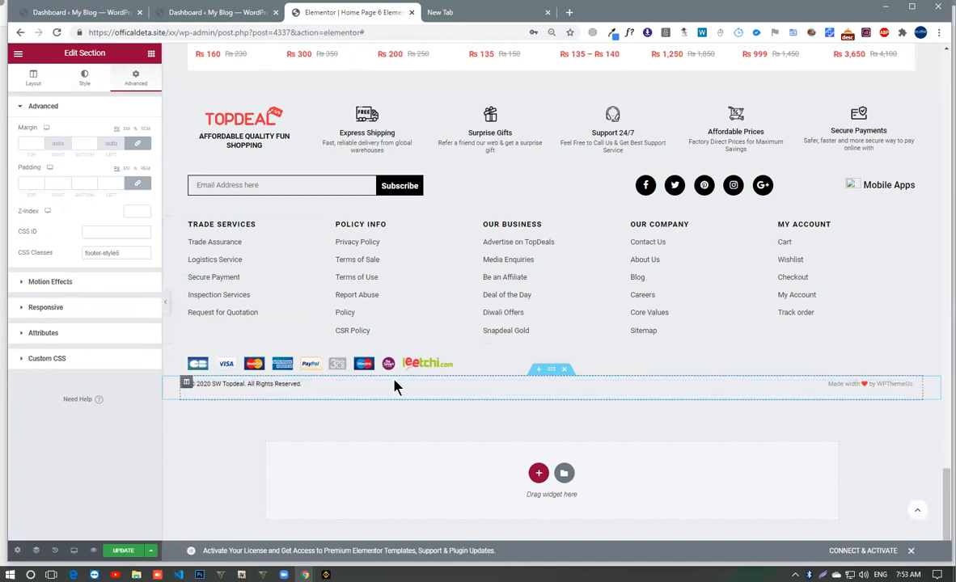
pyautogui.click(370, 394)
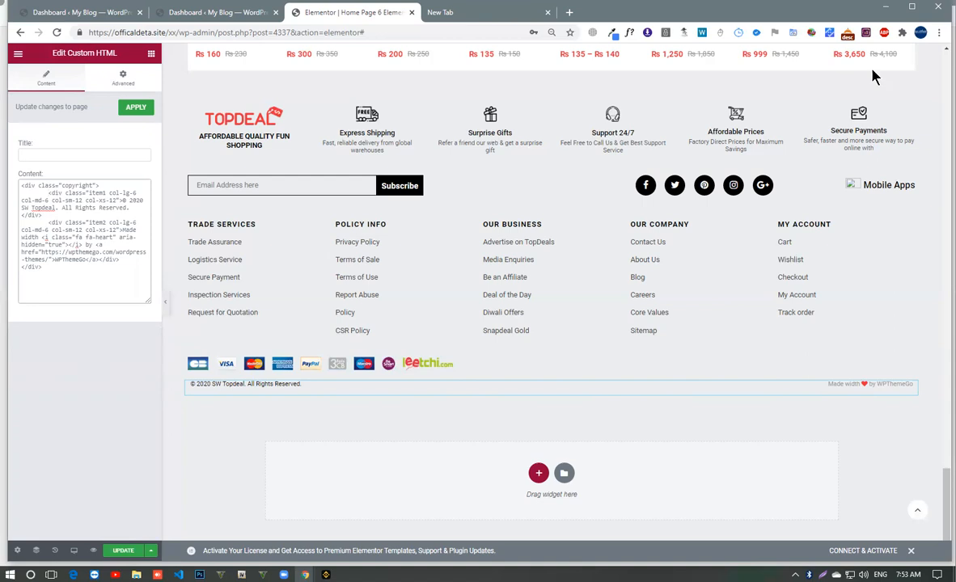
pyautogui.click(939, 34)
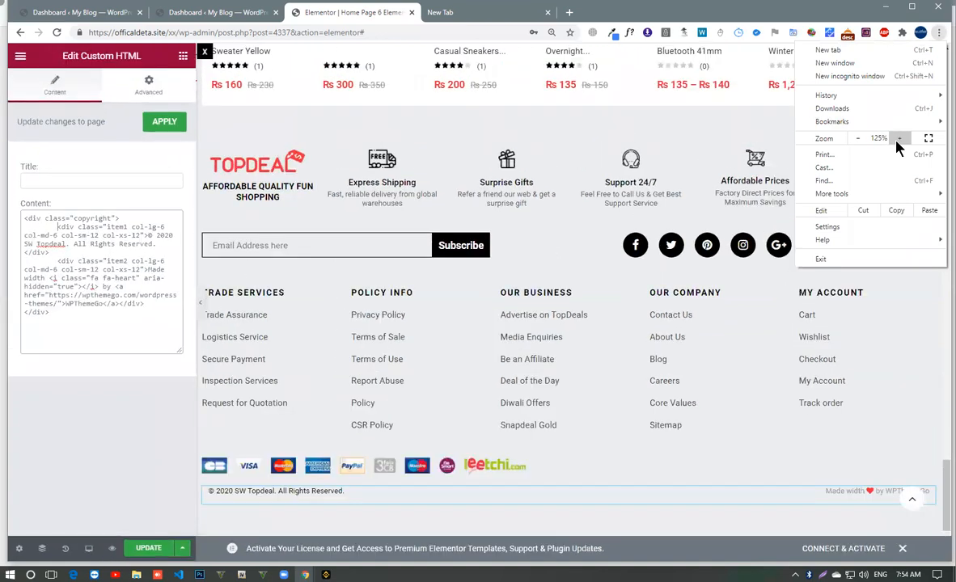
pyautogui.click(898, 139)
pyautogui.click(898, 138)
pyautogui.click(347, 352)
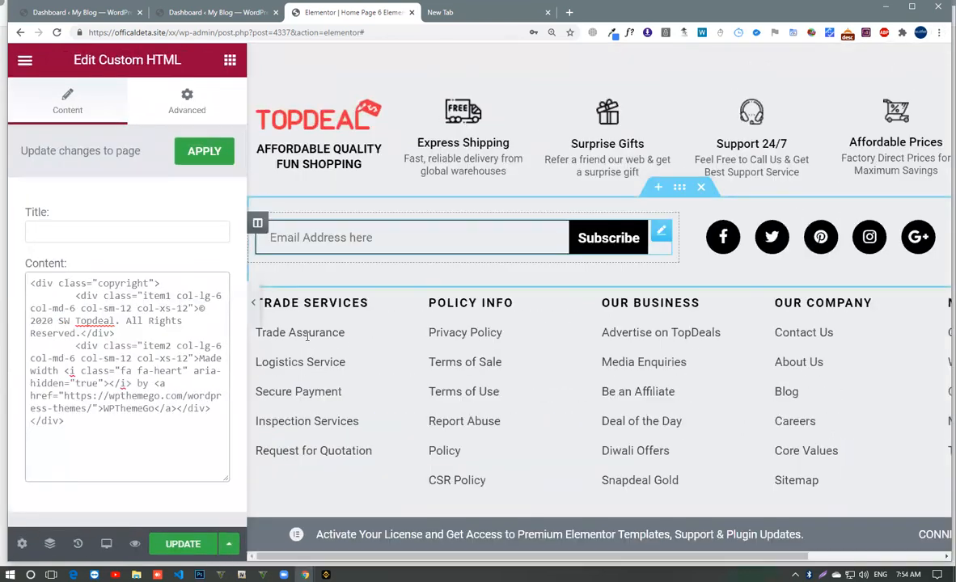
pyautogui.scroll(-3, 307, 335)
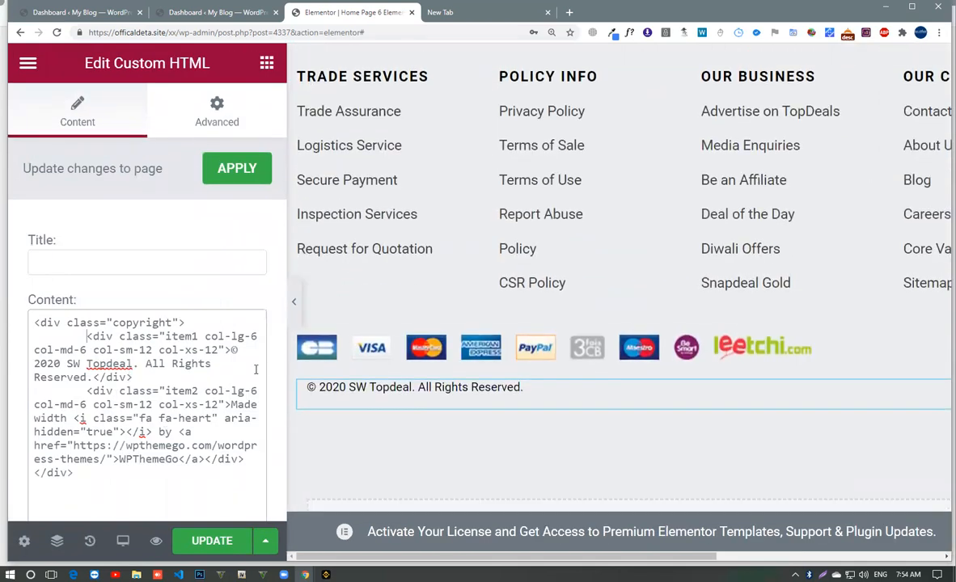
# - Change the copyright HTML's year to 2021 and its company name to Brandstors.Pk, removing the period after the name
pyautogui.moveTo(34, 364); pyautogui.dragTo(62, 364)
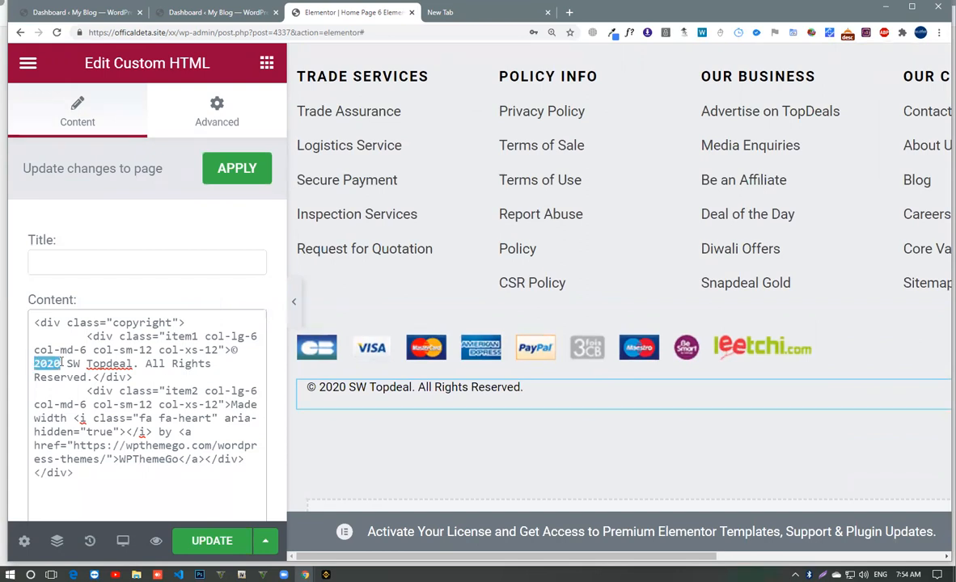
pyautogui.write('2021')
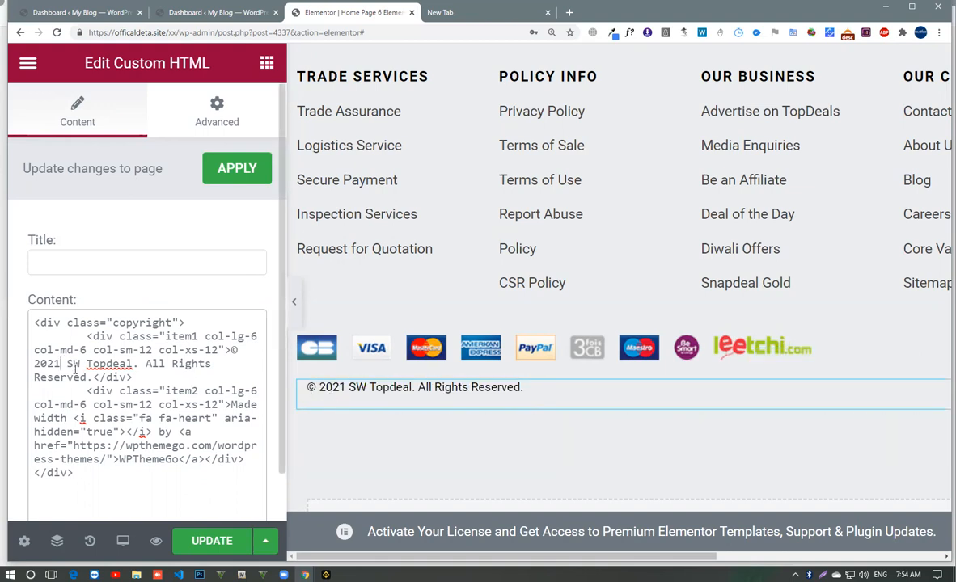
pyautogui.moveTo(99, 364); pyautogui.dragTo(131, 365)
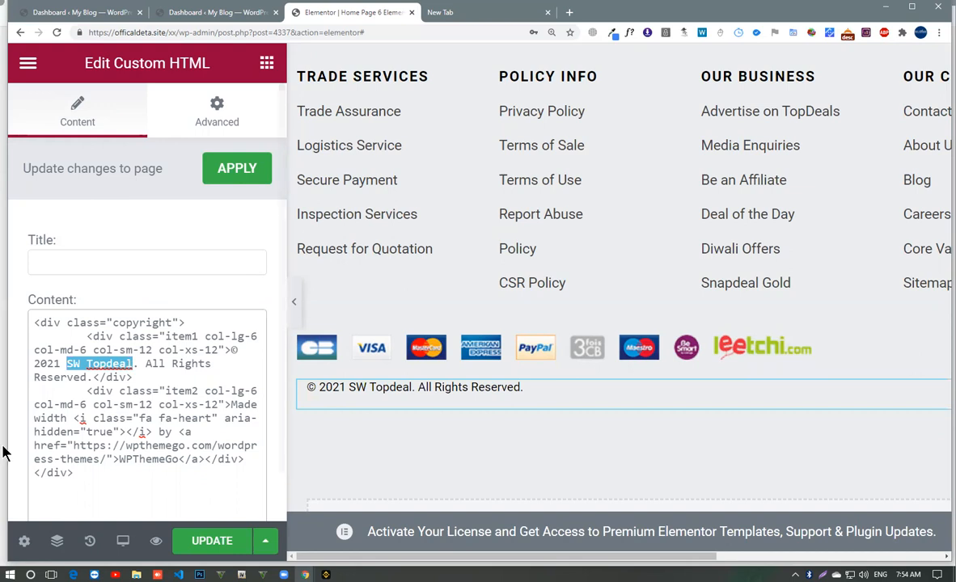
pyautogui.write('Brandsto')
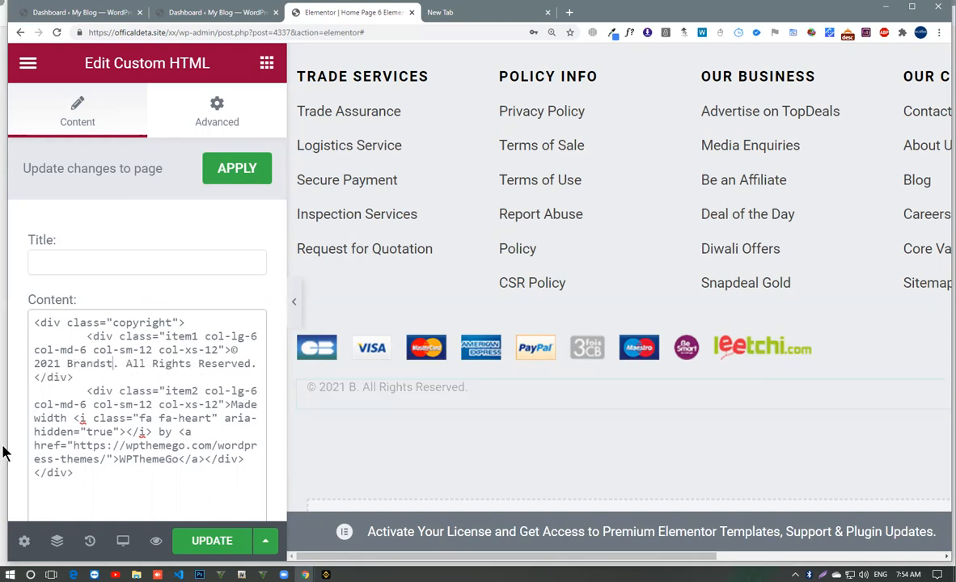
pyautogui.write('rs.Pk')
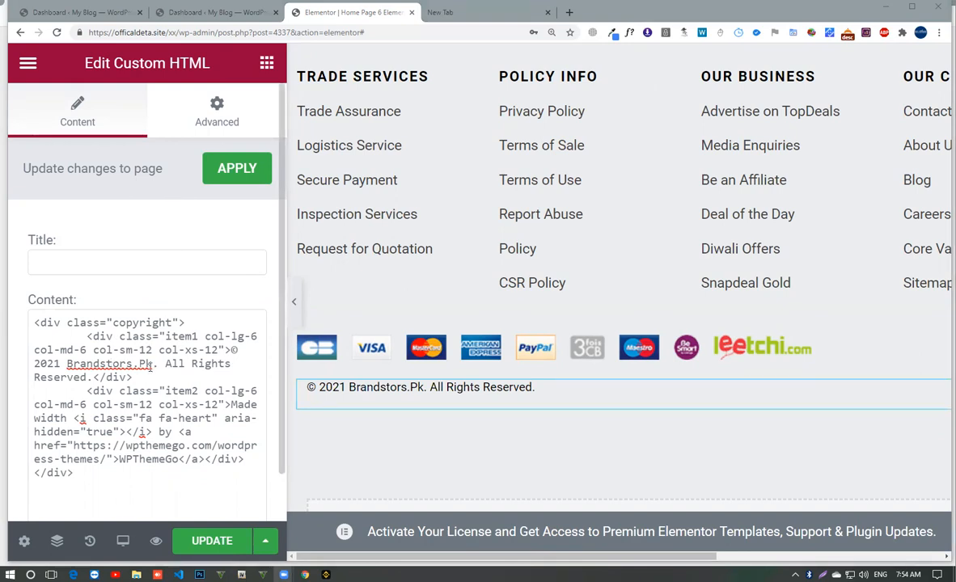
pyautogui.moveTo(152, 364)
pyautogui.mouseDown()
pyautogui.moveTo(131, 377)
pyautogui.moveTo(158, 368)
pyautogui.mouseUp()
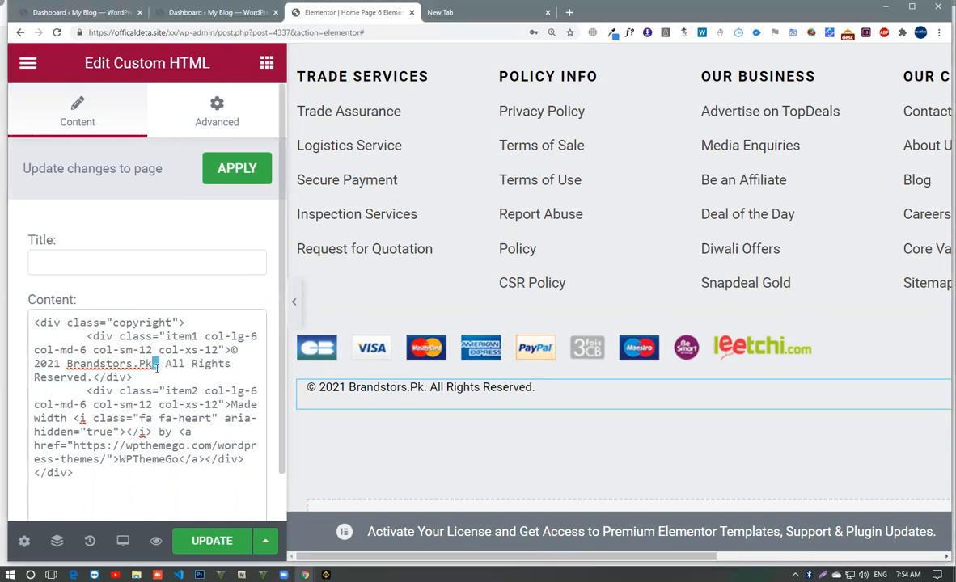
pyautogui.press('BackSpace')
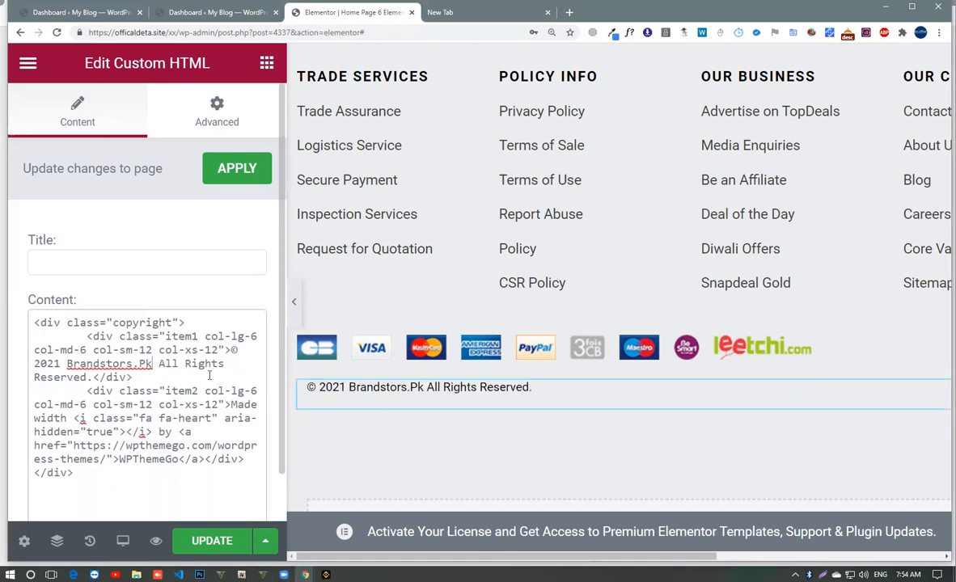
# - Search Google for draz, open daraz.pk from the results, and load amazon.com in a separate tab
pyautogui.click(495, 14)
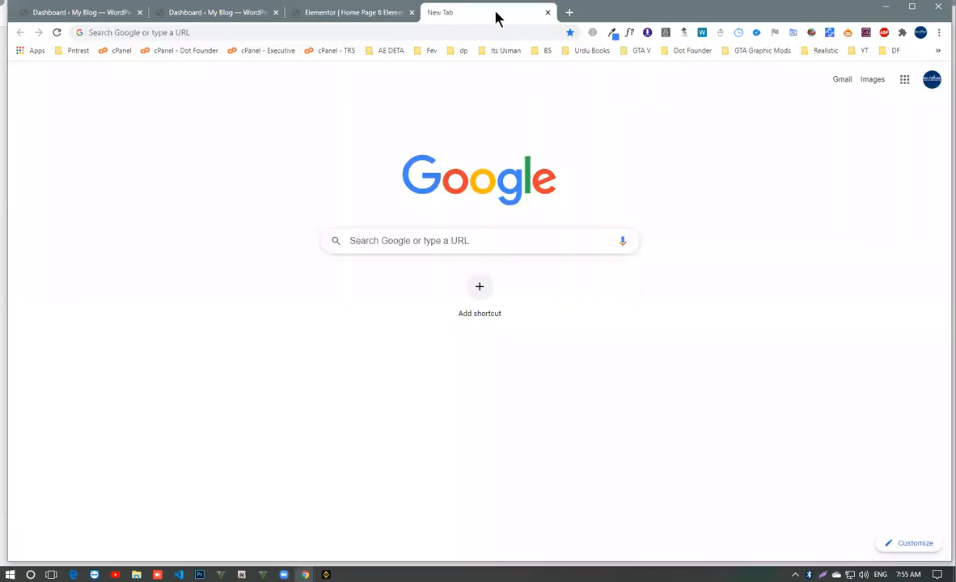
pyautogui.click(442, 34)
pyautogui.write('draz')
pyautogui.press('Return')
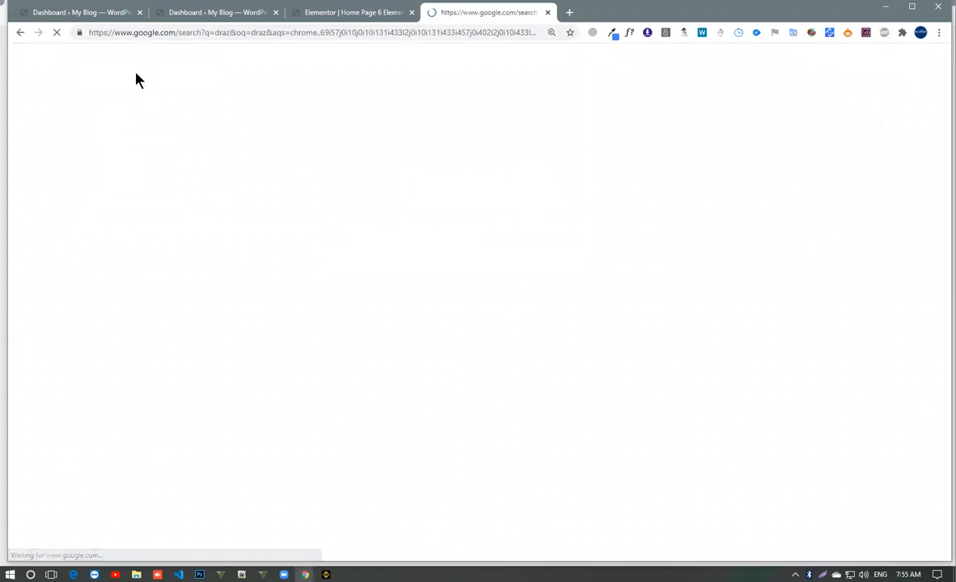
pyautogui.click(171, 222)
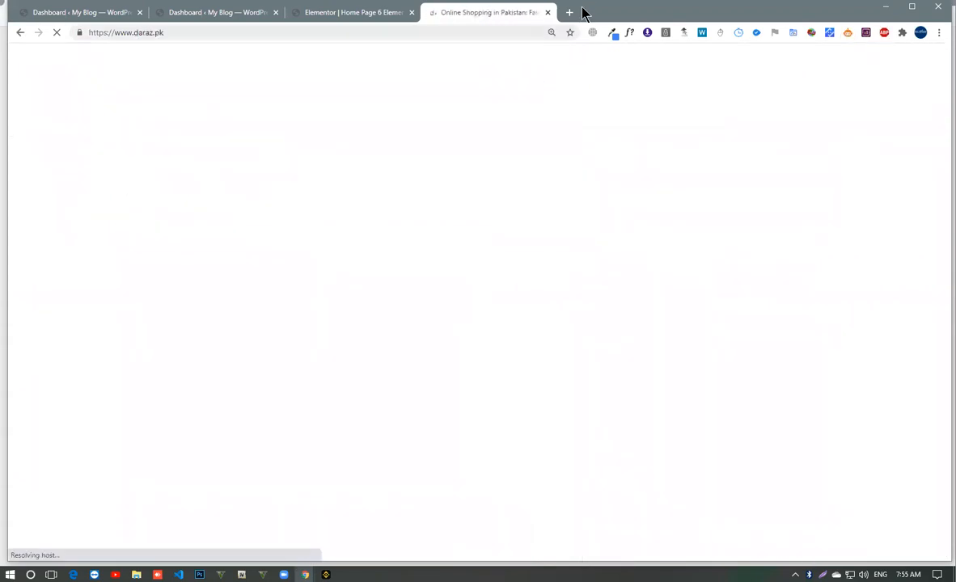
pyautogui.click(571, 13)
pyautogui.write('amazon')
pyautogui.press('Return')
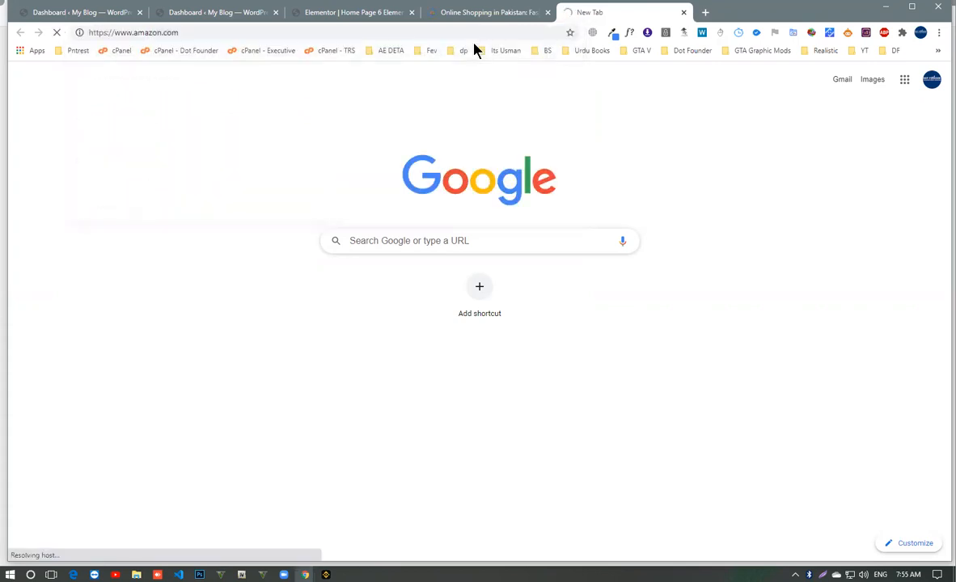
# - Search Google for alibaba and aliexpress in separate tabs and open each store's website from the results
pyautogui.hotkey('ctrl', 't')
pyautogui.write('alibaba')
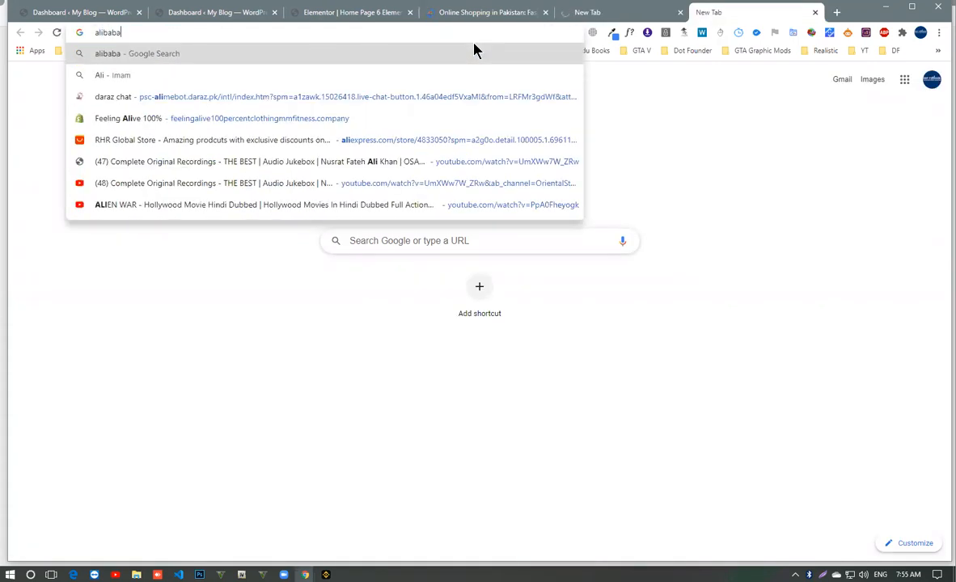
pyautogui.press('Return')
pyautogui.hotkey('ctrl', 't')
pyautogui.write('alie')
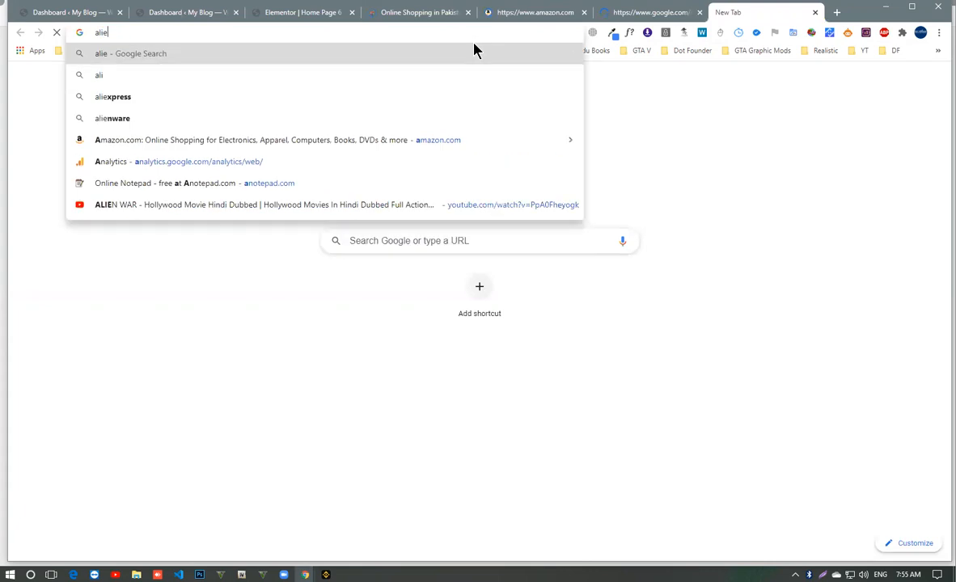
pyautogui.write('xpress')
pyautogui.press('Return')
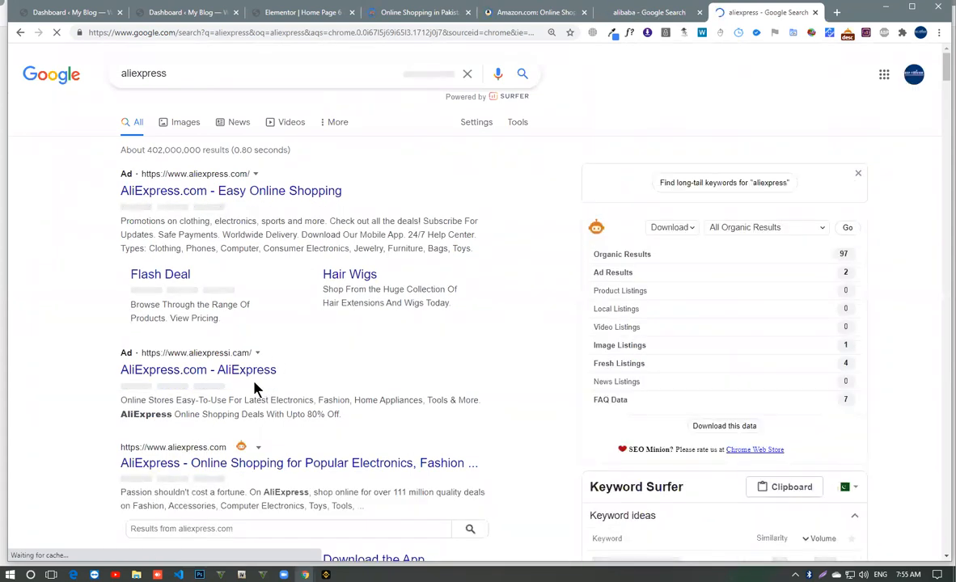
pyautogui.click(243, 369)
pyautogui.click(633, 15)
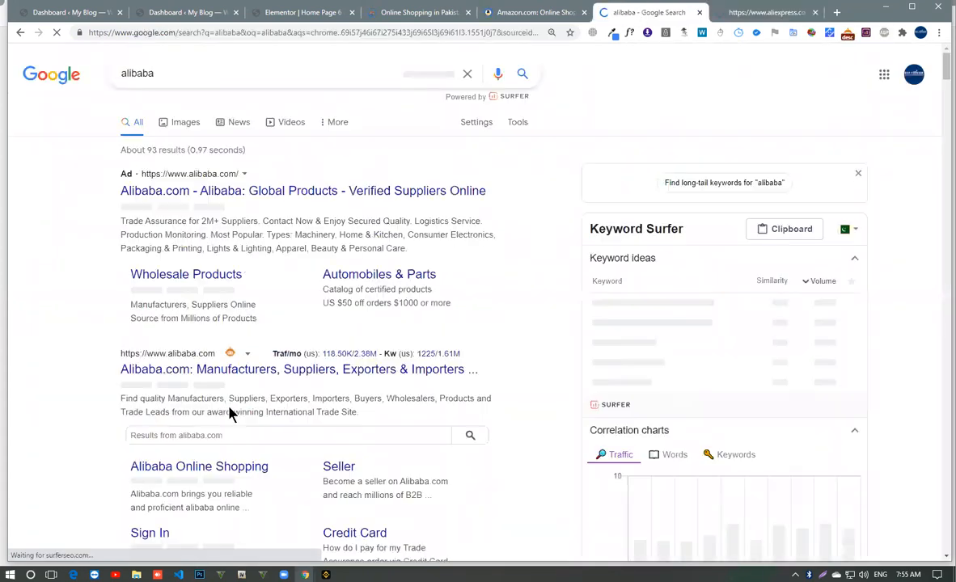
pyautogui.click(203, 368)
# - Examine the page footers of Amazon and Daraz for how their copyright lines are worded
pyautogui.click(535, 18)
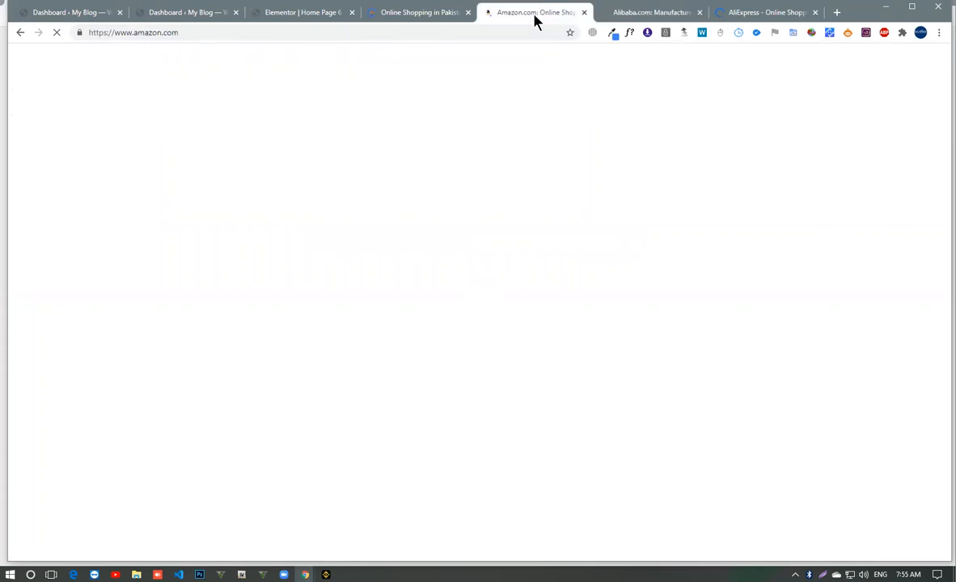
pyautogui.scroll(-6, 178, 202)
pyautogui.scroll(-10, 172, 217)
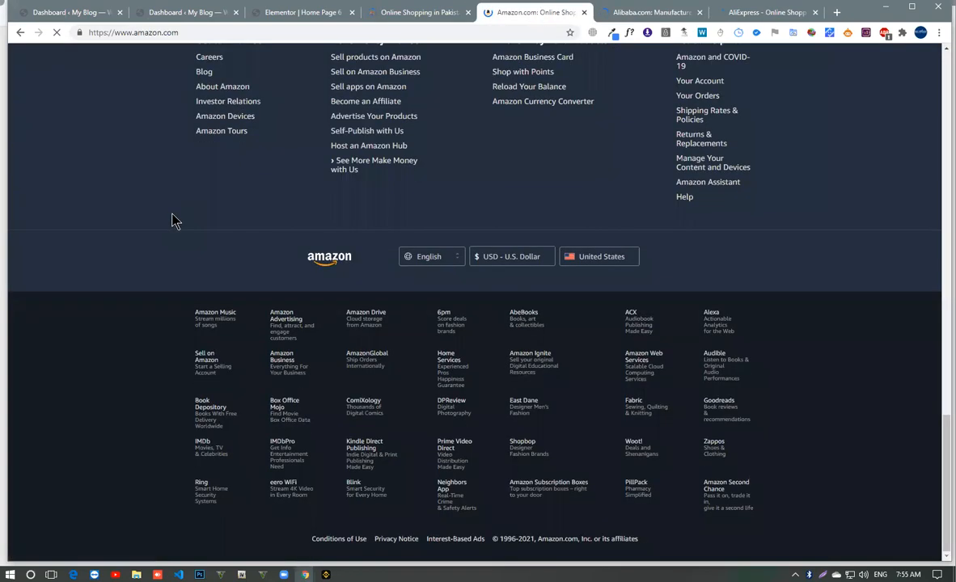
pyautogui.click(414, 13)
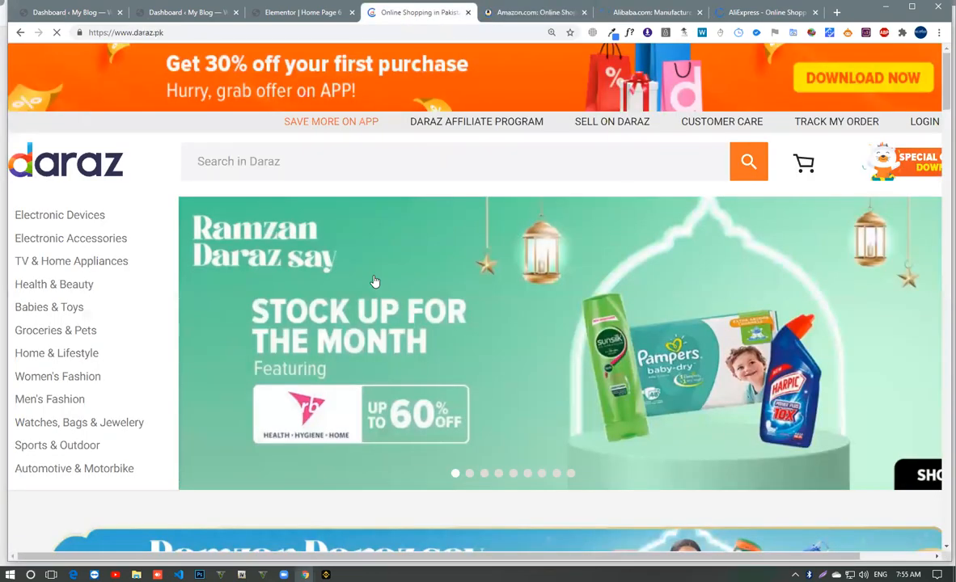
pyautogui.scroll(-10, 373, 286)
pyautogui.scroll(-10, 370, 291)
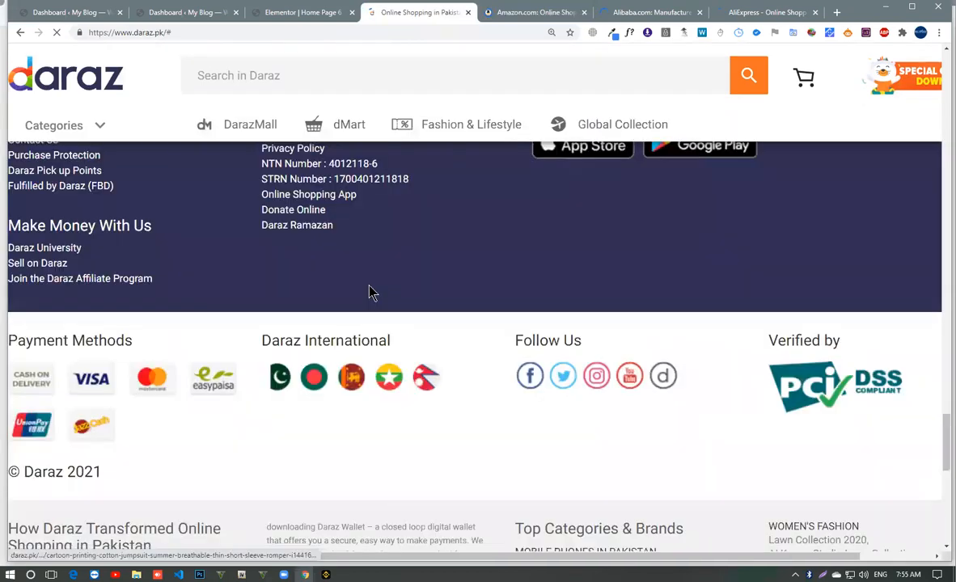
pyautogui.scroll(-5, 618, 59)
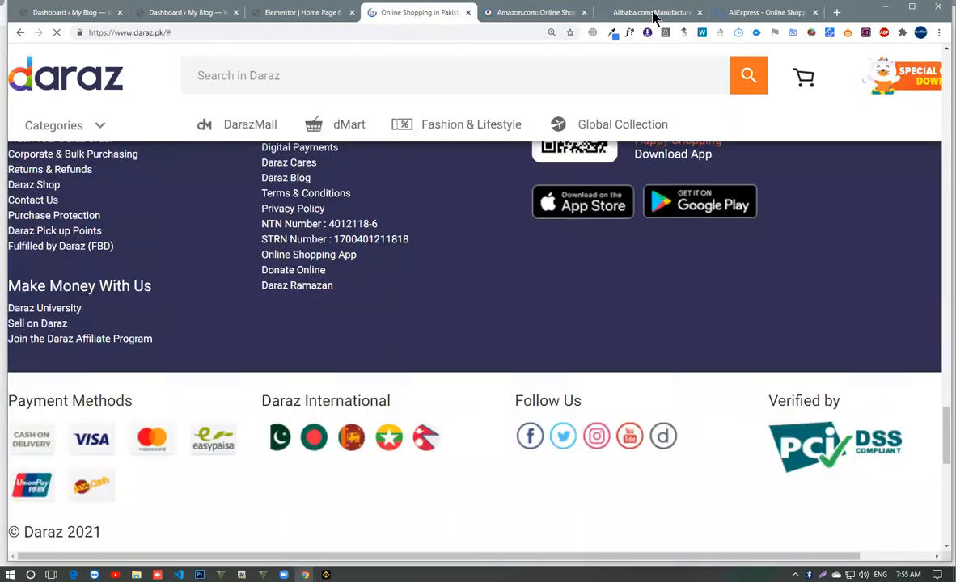
# - Examine the AliExpress footer, highlighting the year range in its copyright line
pyautogui.click(652, 13)
pyautogui.click(737, 13)
pyautogui.scroll(-10, 481, 289)
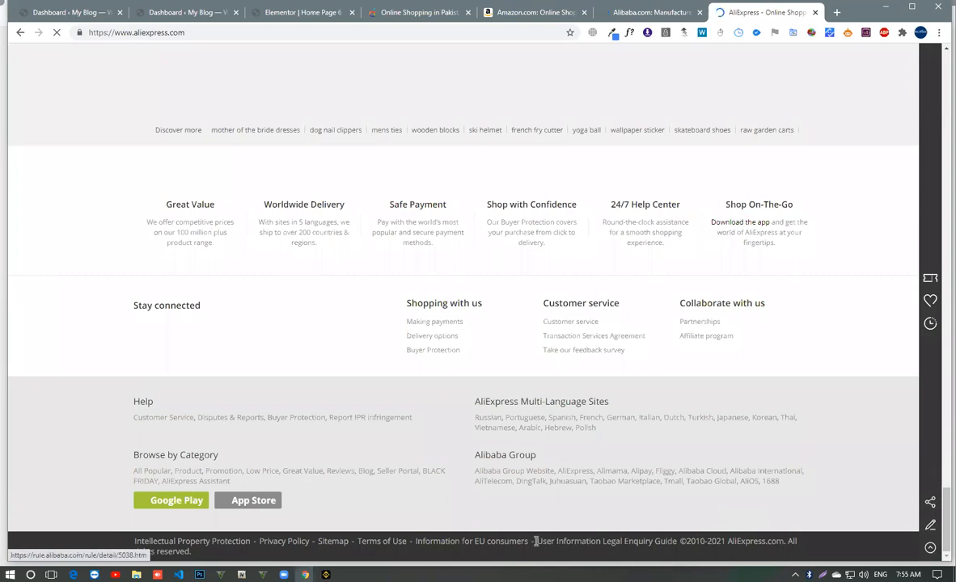
pyautogui.moveTo(535, 541); pyautogui.dragTo(711, 564)
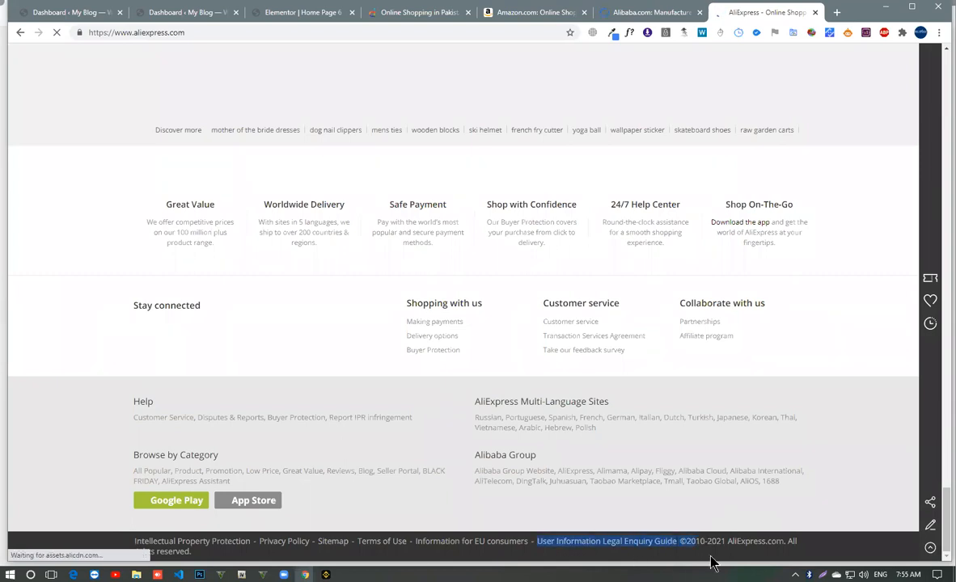
pyautogui.click(704, 556)
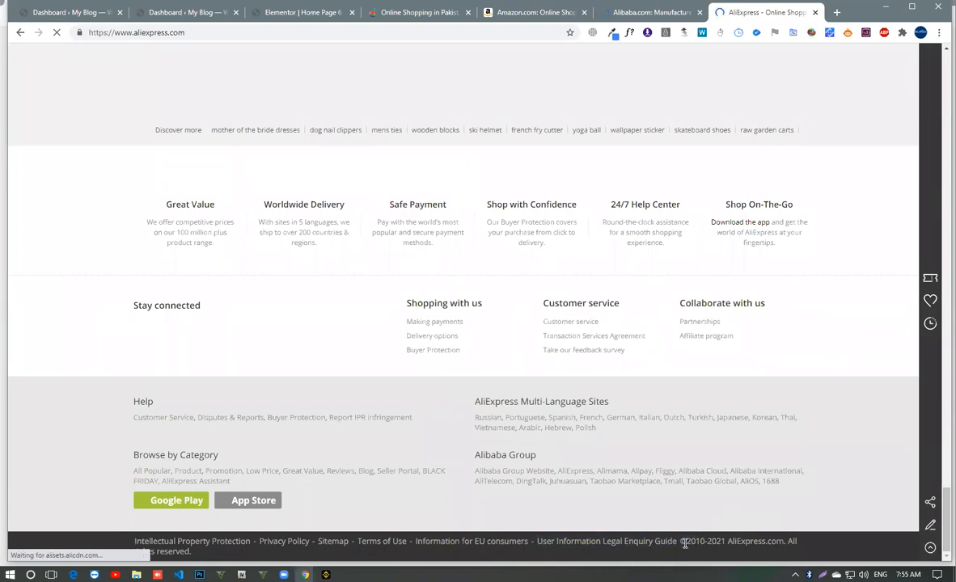
pyautogui.moveTo(725, 542); pyautogui.dragTo(679, 542)
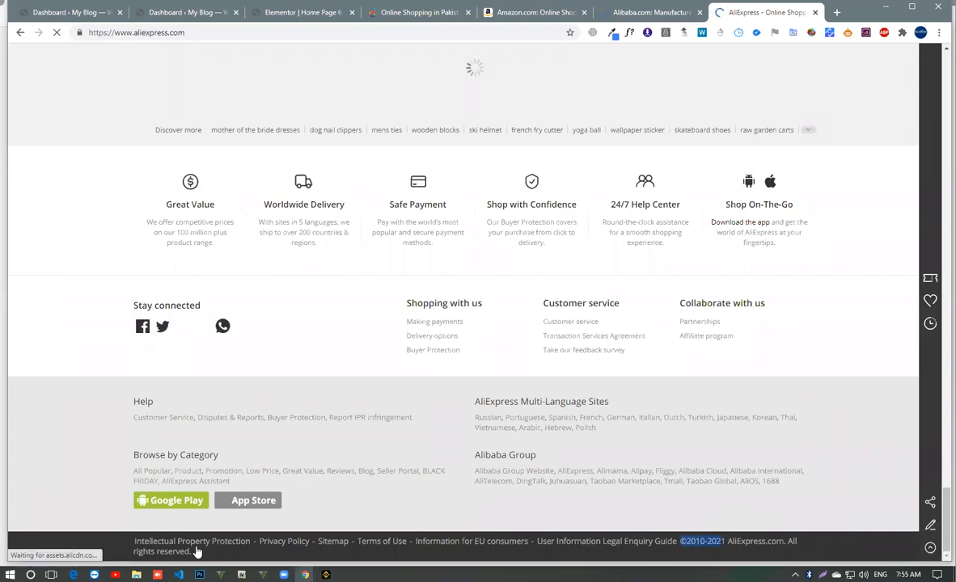
# - Examine the Alibaba footer, highlighting the year range, company name and rights wording of its copyright line
pyautogui.click(640, 18)
pyautogui.scroll(-10, 479, 385)
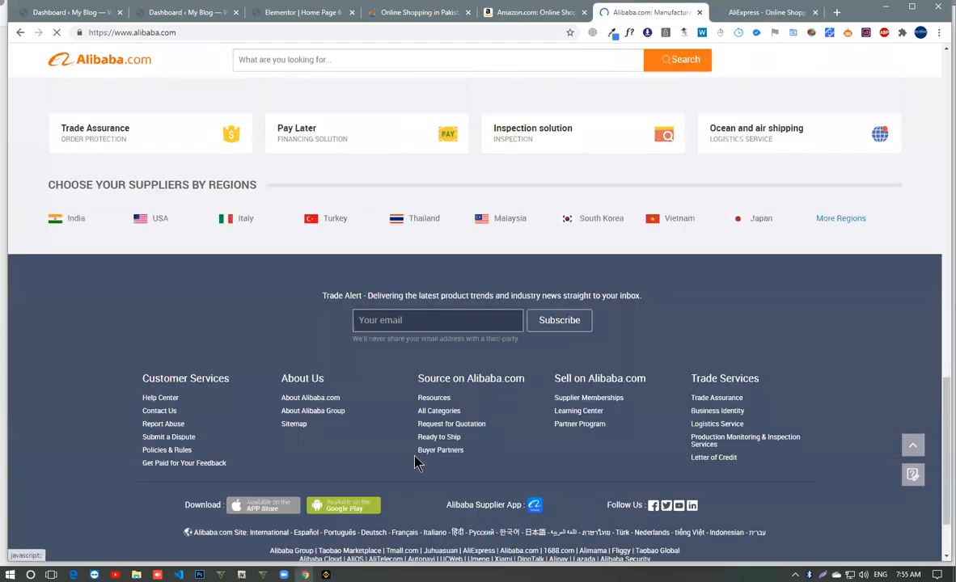
pyautogui.scroll(-2, 415, 461)
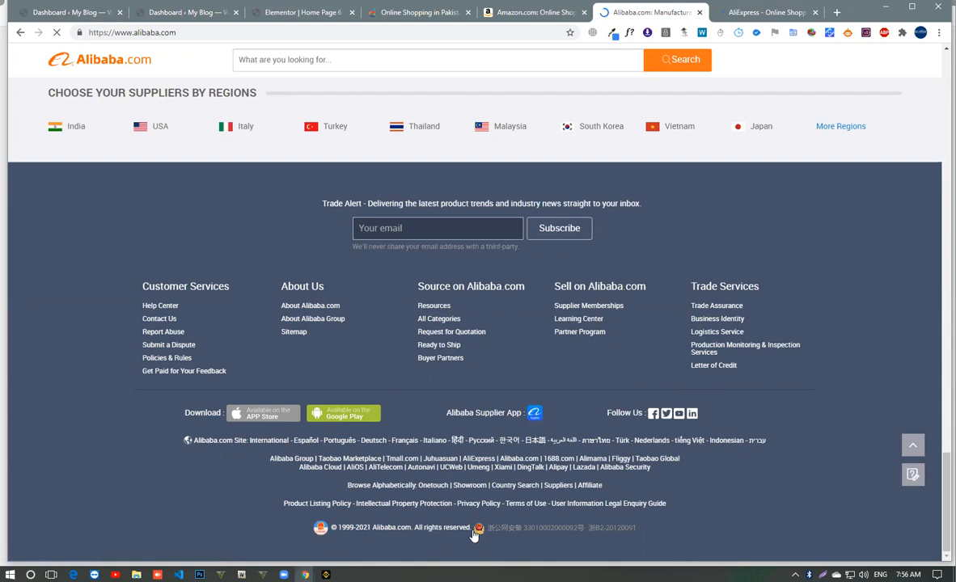
pyautogui.moveTo(420, 531); pyautogui.dragTo(348, 529)
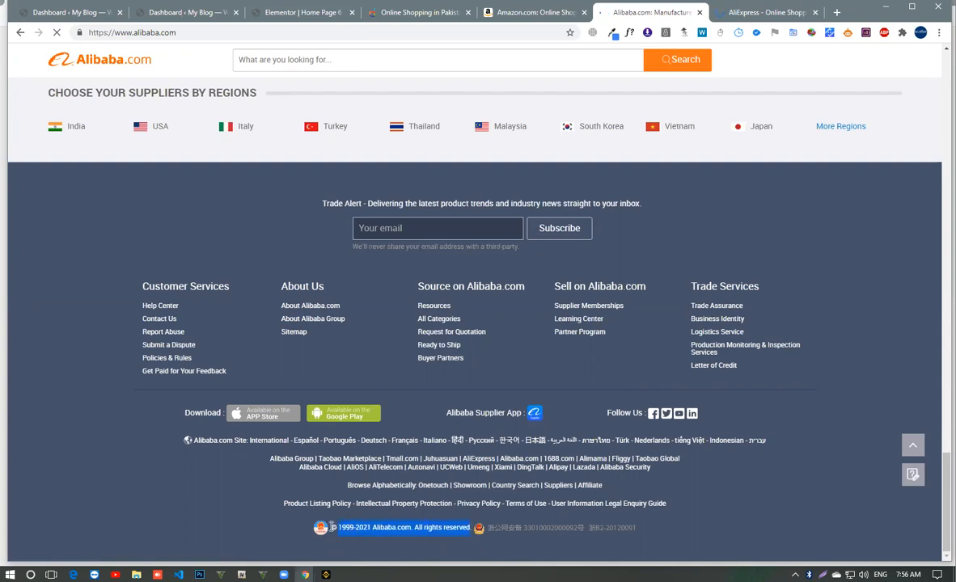
pyautogui.click(366, 530)
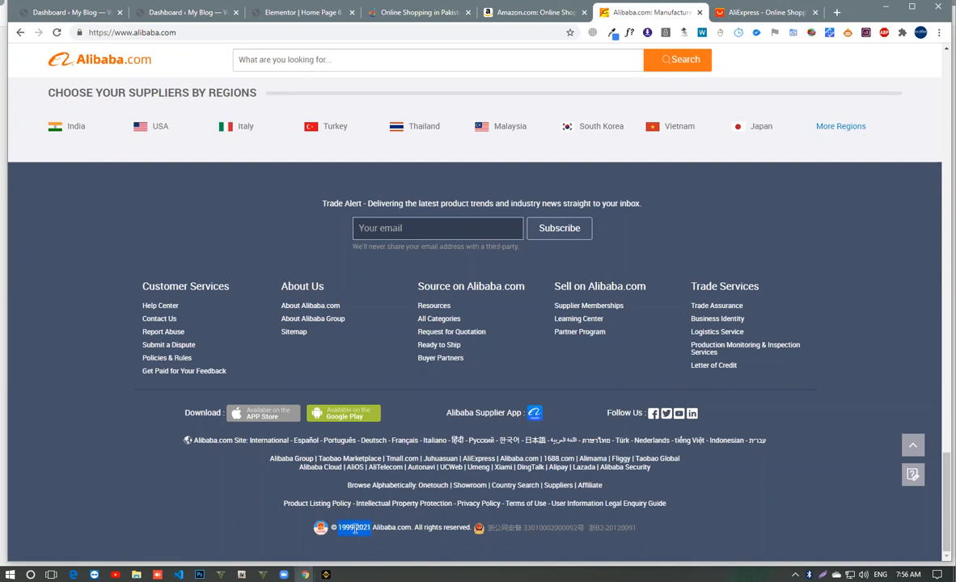
pyautogui.moveTo(373, 530); pyautogui.dragTo(414, 530)
pyautogui.click(418, 528)
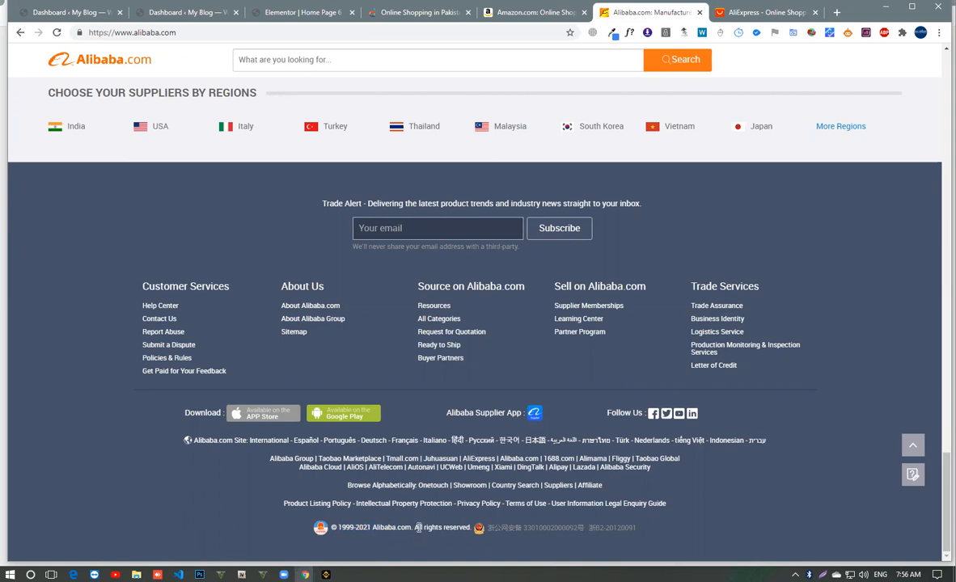
pyautogui.moveTo(416, 529); pyautogui.dragTo(464, 530)
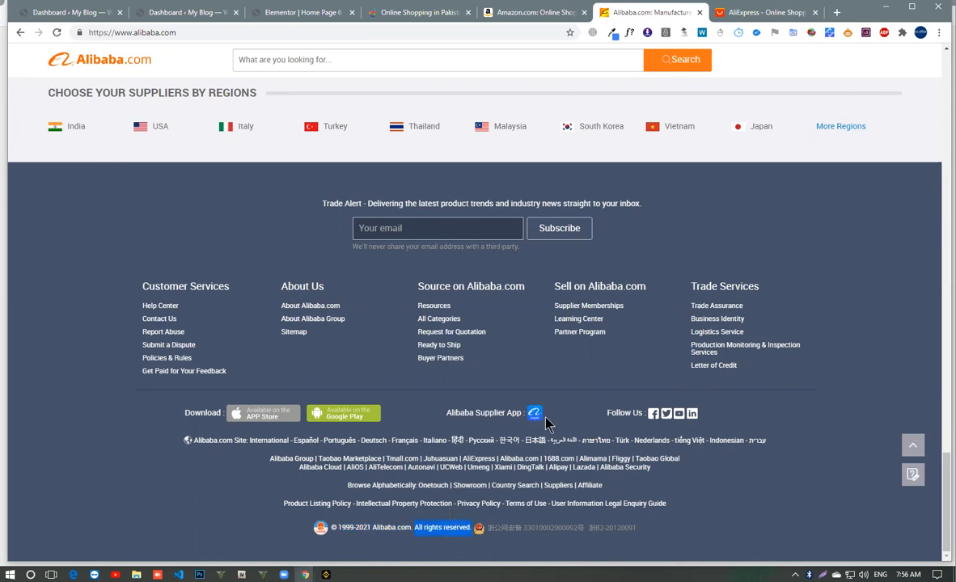
# - Return to the Elementor editor and replace the credit link text WPThemeGo in the copyright HTML with Dot Founder Inc
pyautogui.click(291, 13)
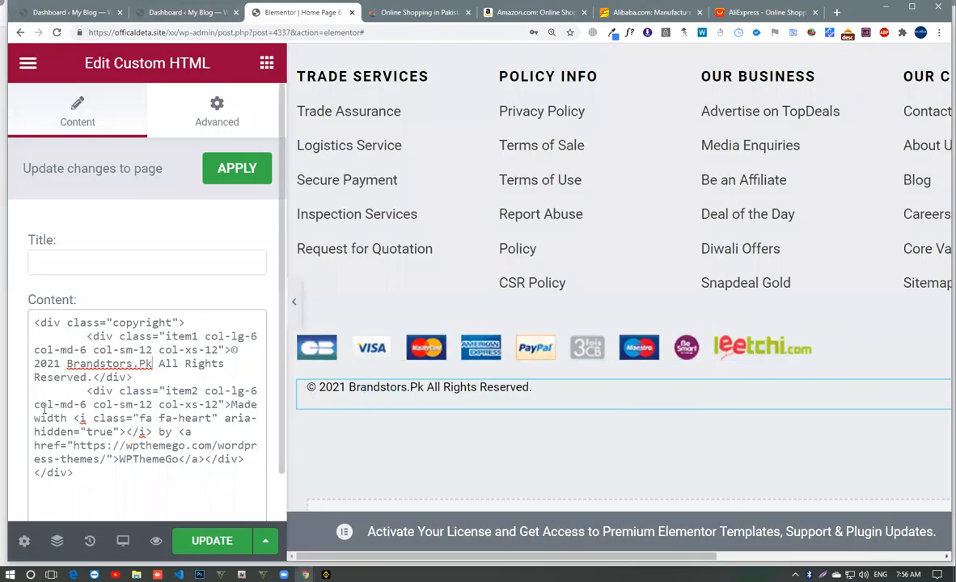
pyautogui.moveTo(705, 557); pyautogui.dragTo(898, 557)
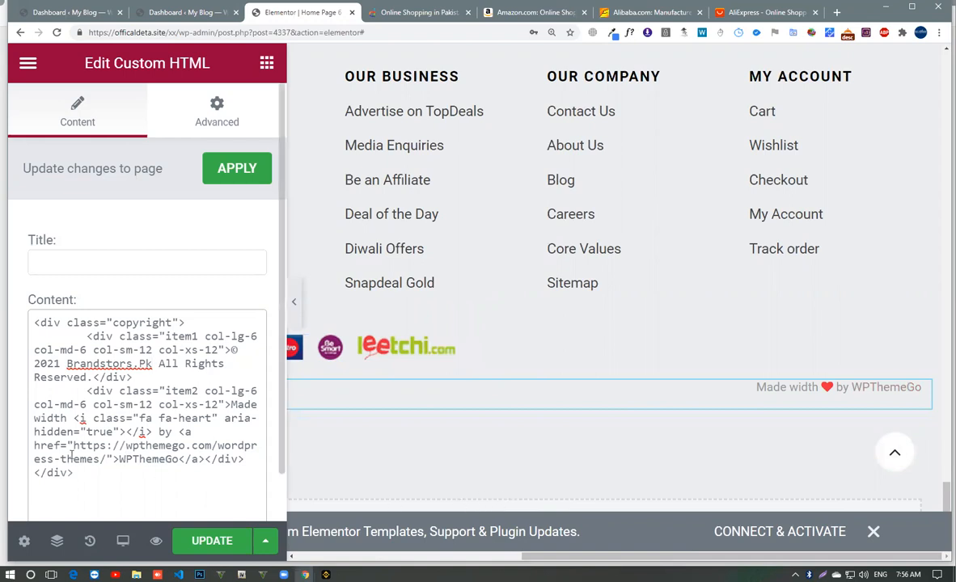
pyautogui.moveTo(122, 458); pyautogui.dragTo(182, 459)
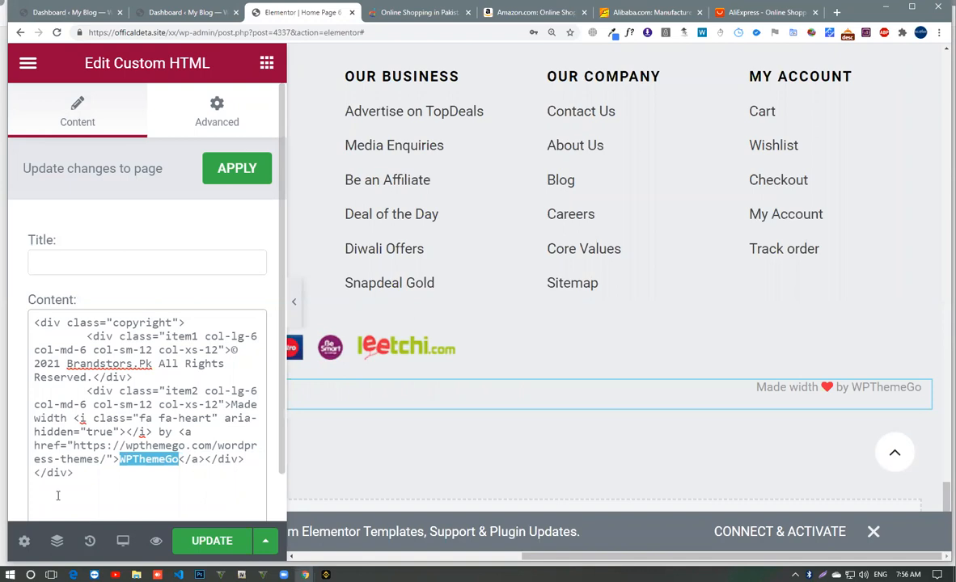
pyautogui.write('Dot Founder Inc')
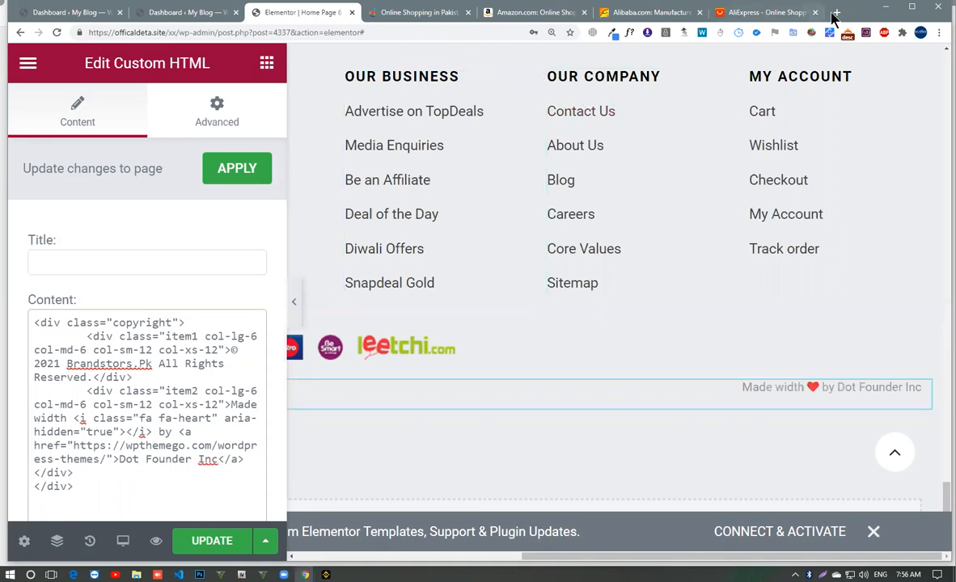
pyautogui.click(834, 14)
pyautogui.write('d')
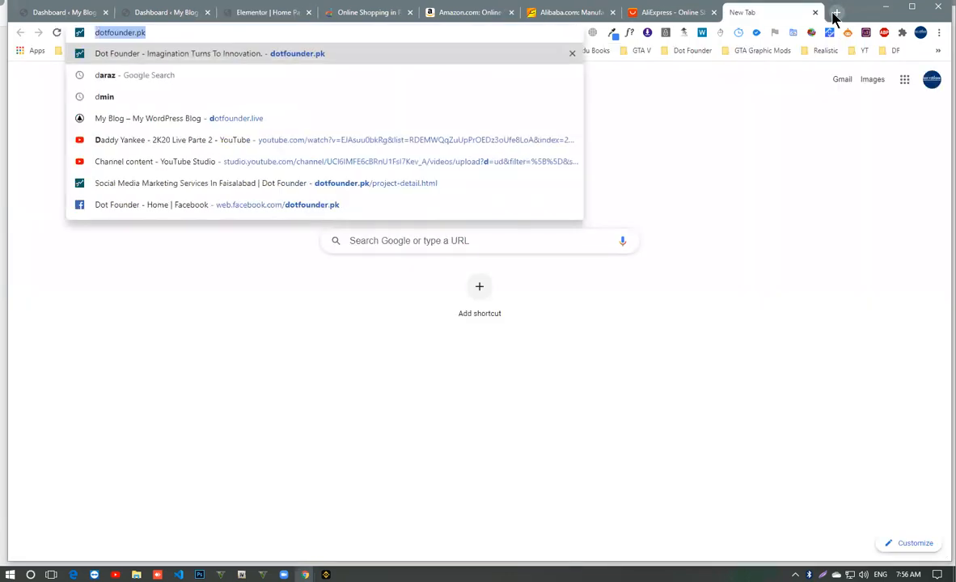
pyautogui.press('Escape')
pyautogui.hotkey('ctrl', 'w')
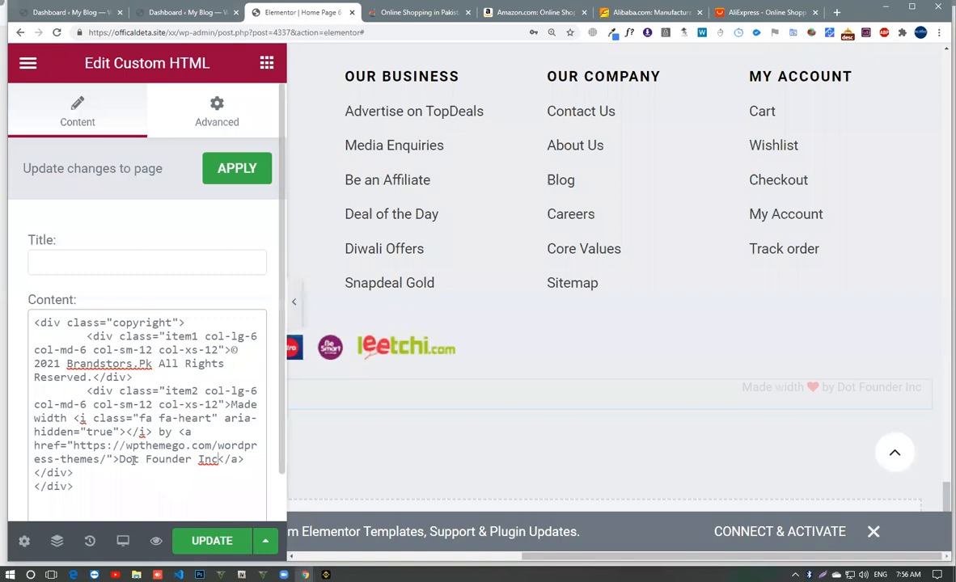
pyautogui.moveTo(75, 446); pyautogui.dragTo(107, 458)
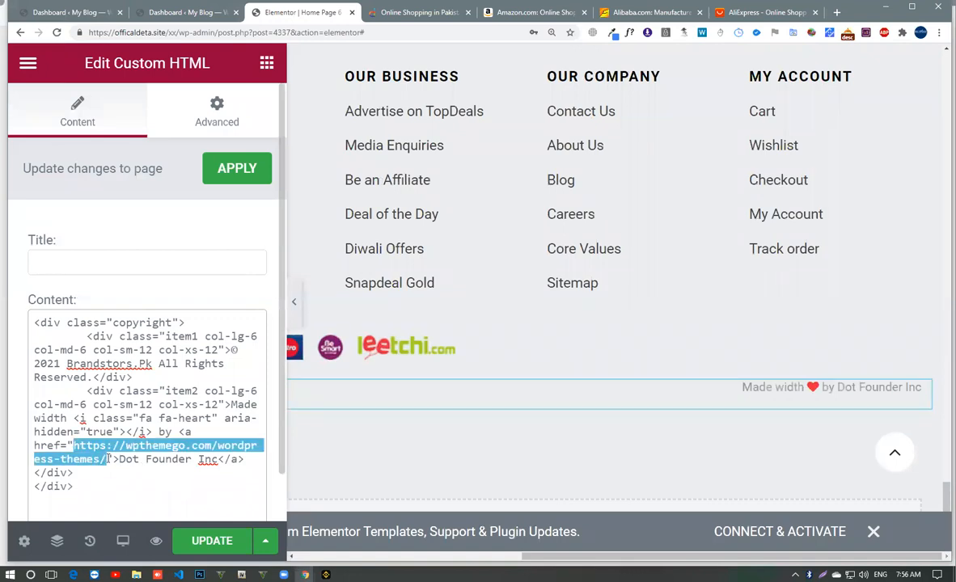
pyautogui.write('https://dotfounder.pk/')
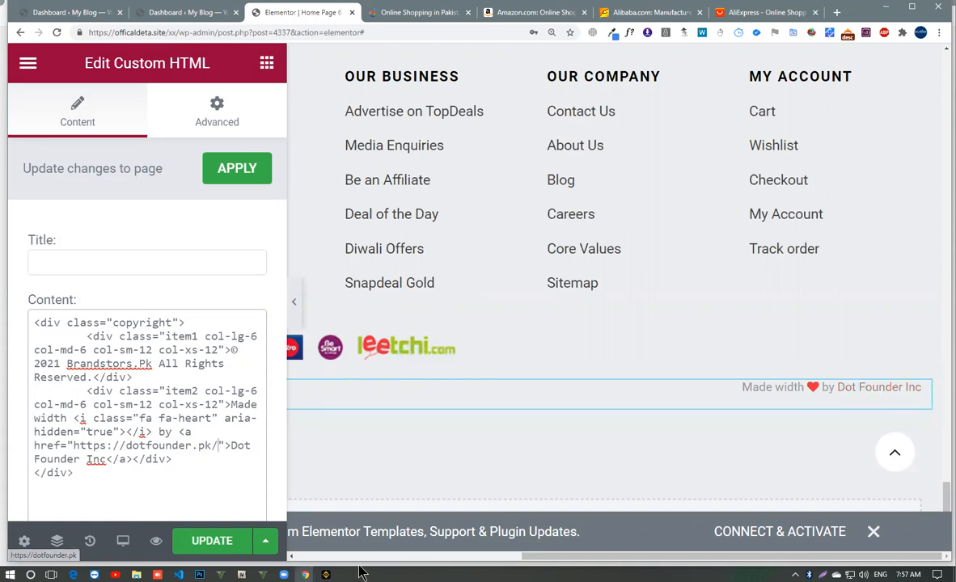
pyautogui.click(184, 535)
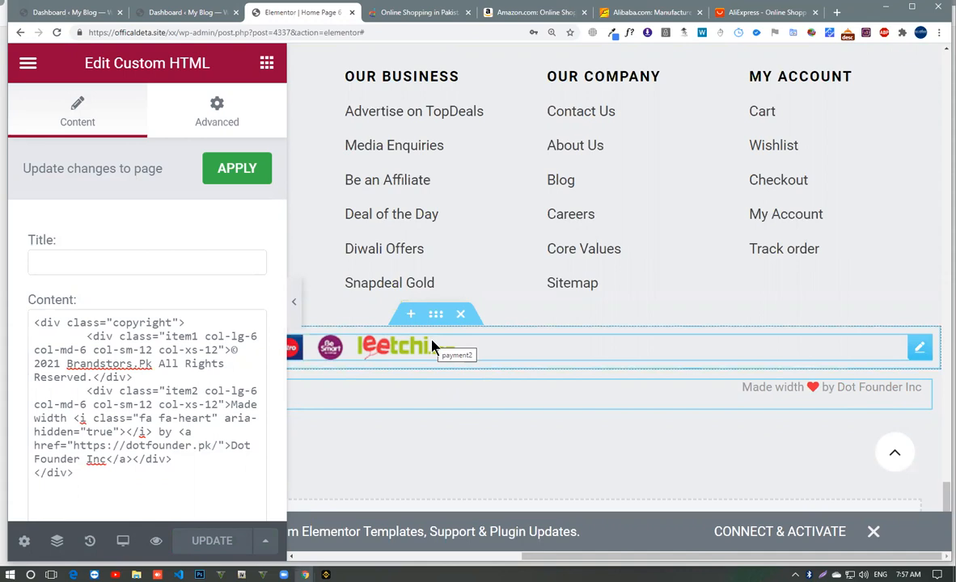
# - Open the footer's payment logos image widget for editing and look through its image settings
pyautogui.rightClick(394, 348)
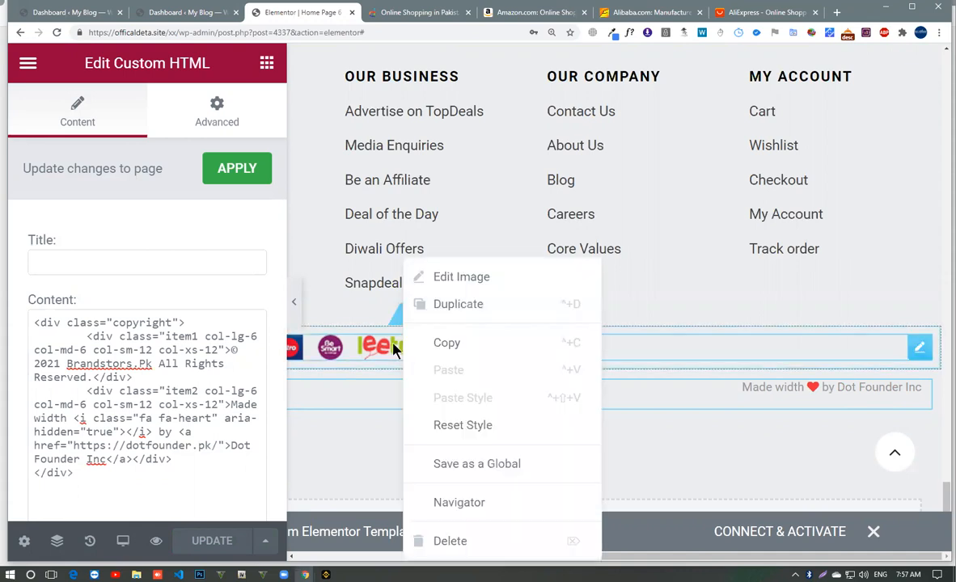
pyautogui.click(394, 347)
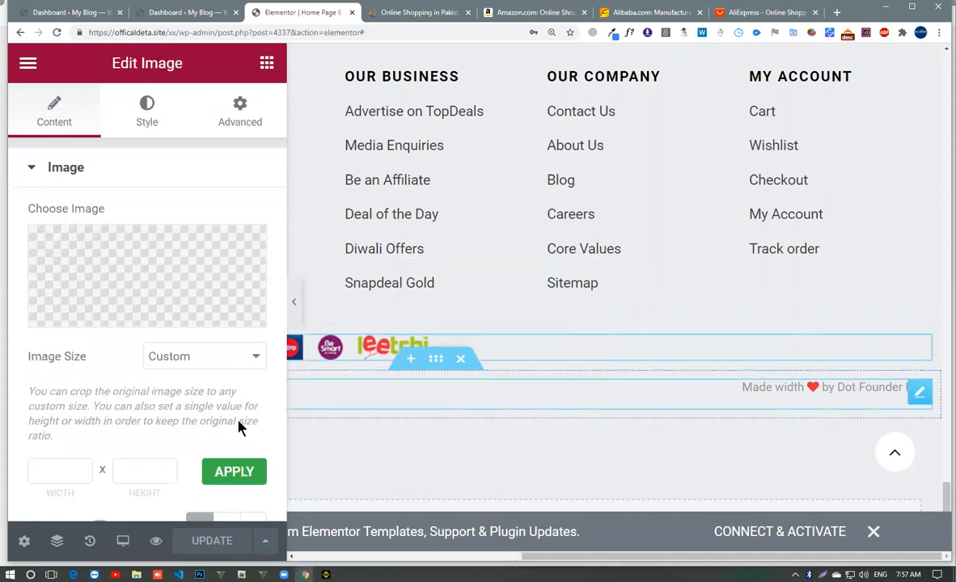
pyautogui.scroll(-3, 143, 412)
pyautogui.scroll(3, 144, 405)
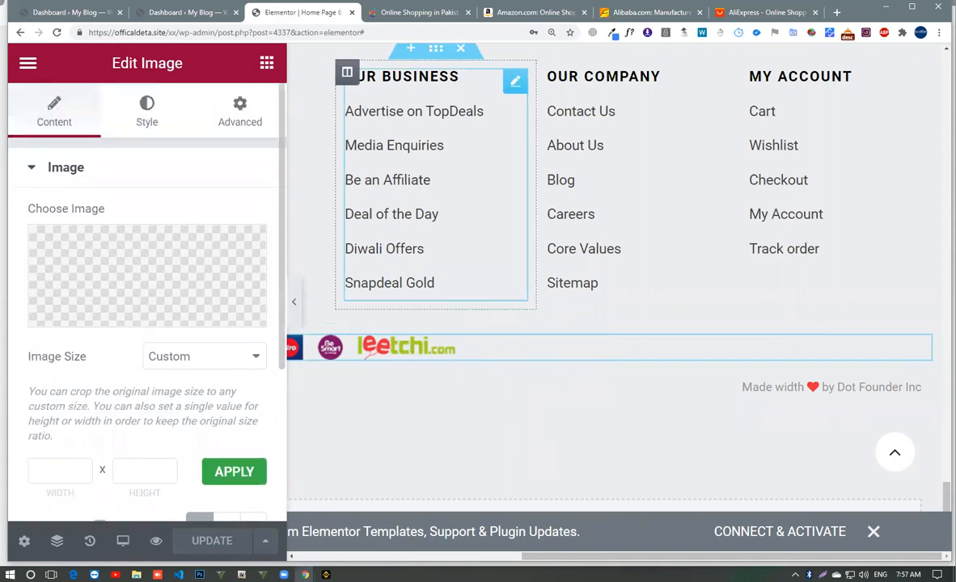
# - Open the live site in a new tab and open the footer's payment logos image in its own tab
pyautogui.click(174, 12)
pyautogui.moveTo(85, 68)
pyautogui.rightClick(80, 95)
pyautogui.click(89, 100)
pyautogui.click(285, 14)
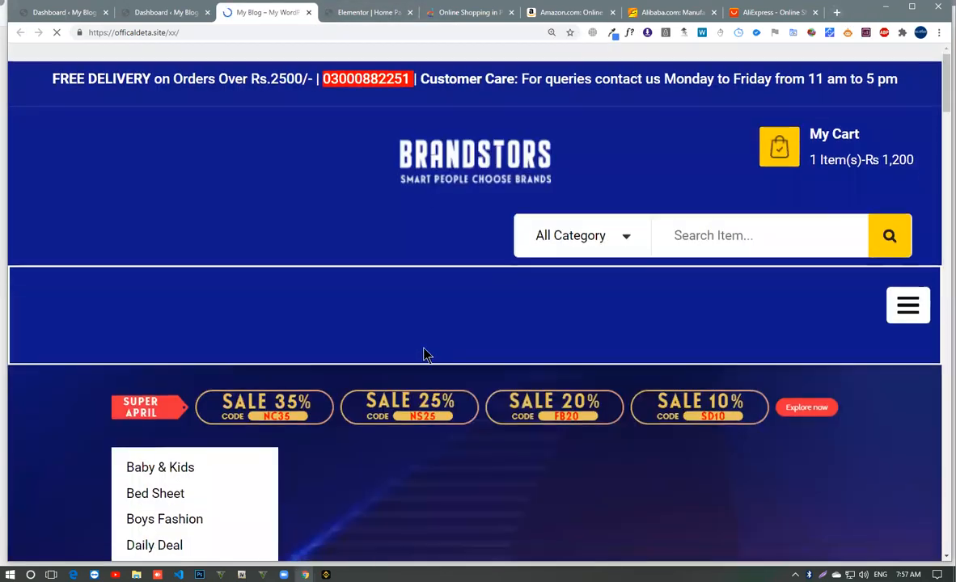
pyautogui.scroll(-10, 424, 354)
pyautogui.scroll(-10, 431, 356)
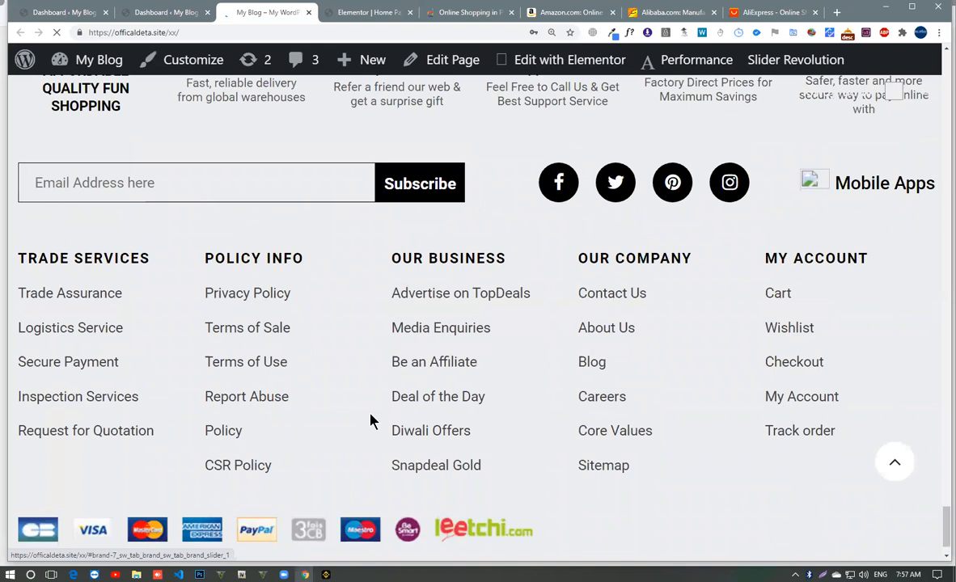
pyautogui.rightClick(254, 480)
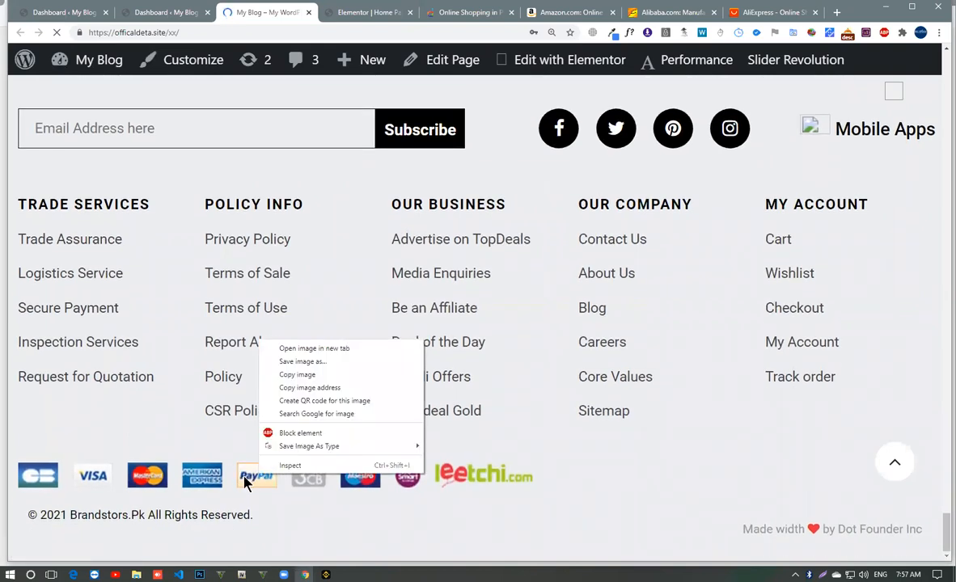
pyautogui.click(300, 353)
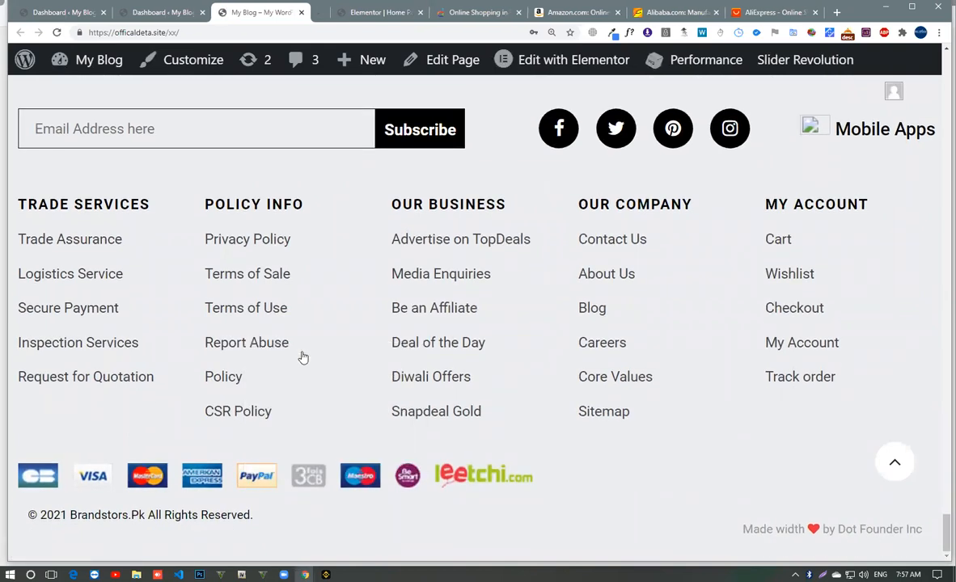
# - Save the footer's payment logos image from its own tab as payment2.png and launch Photoshop
pyautogui.click(328, 14)
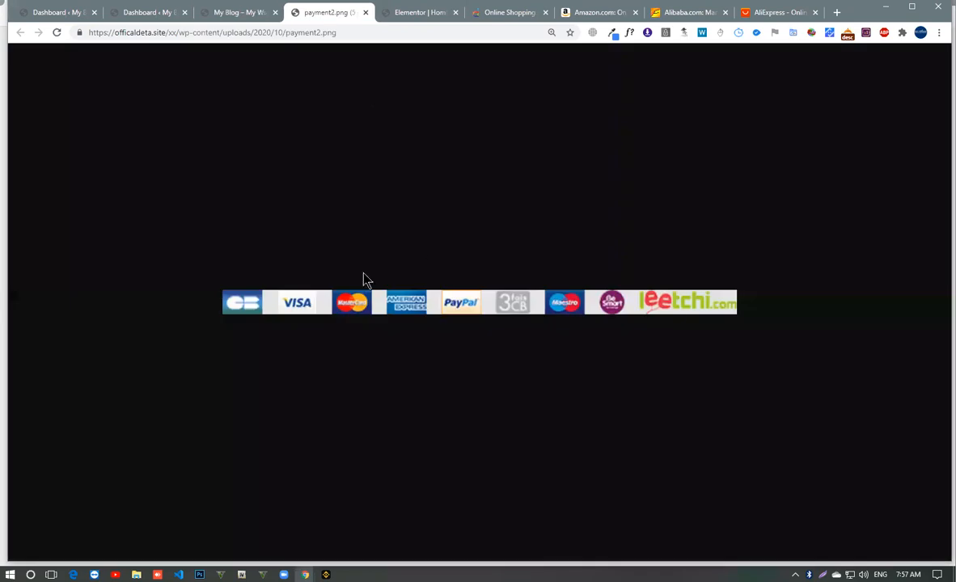
pyautogui.rightClick(499, 313)
pyautogui.click(521, 327)
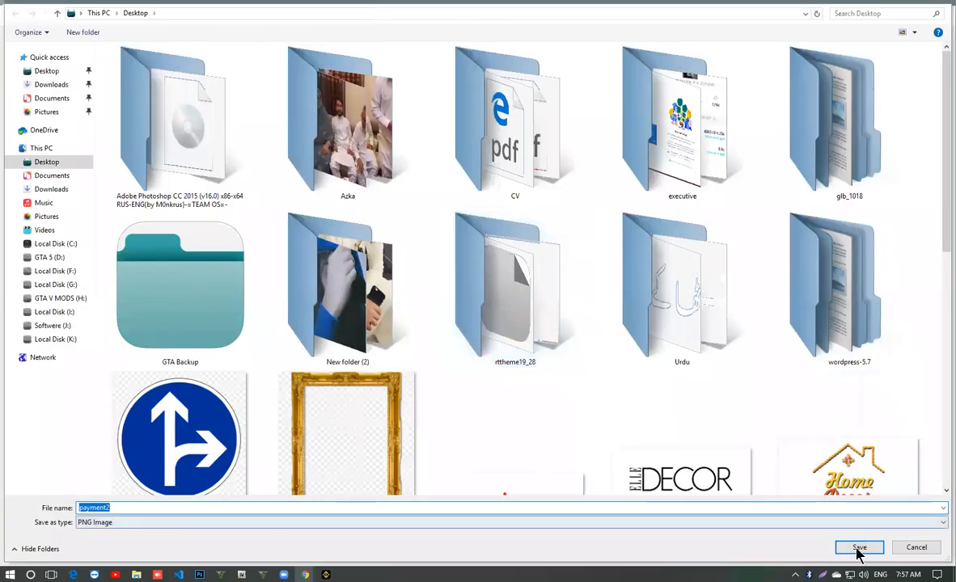
pyautogui.click(858, 548)
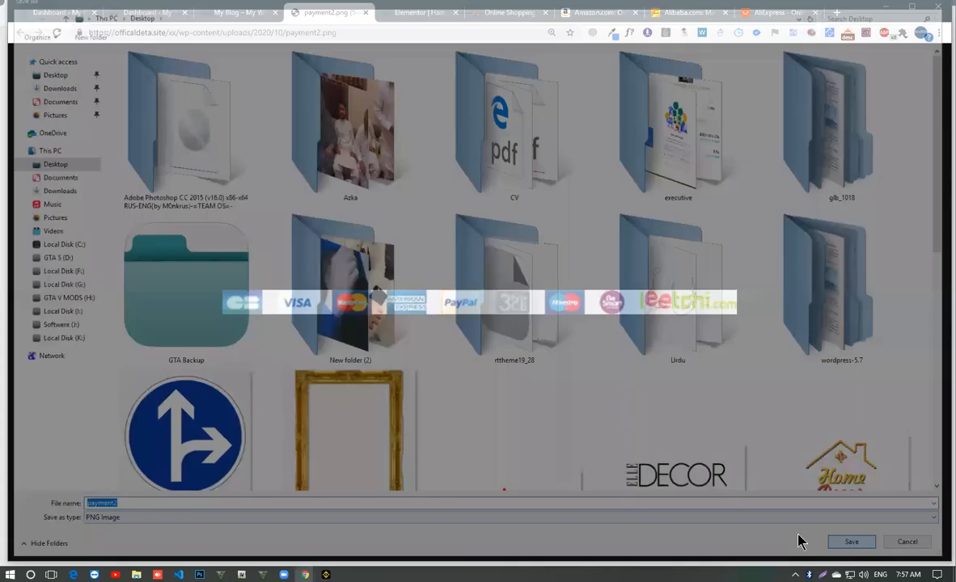
pyautogui.click(202, 574)
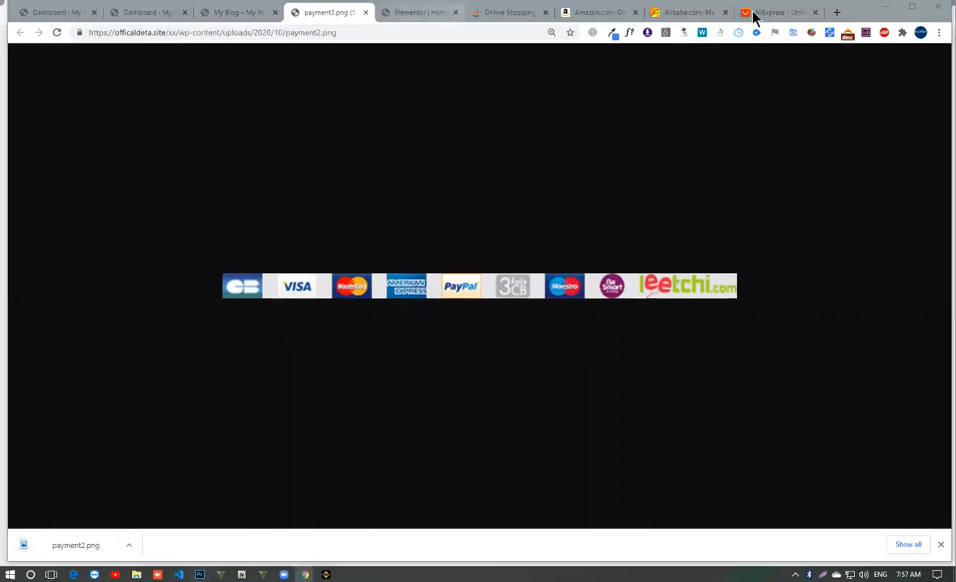
# - Search Google Images in a new tab for "pakistan payment methods"
pyautogui.click(836, 13)
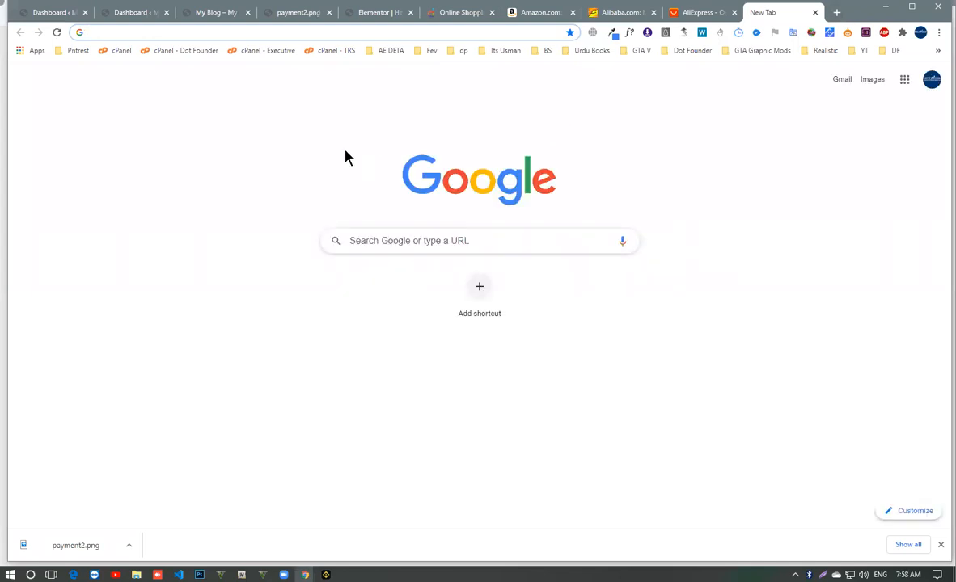
pyautogui.write('p')
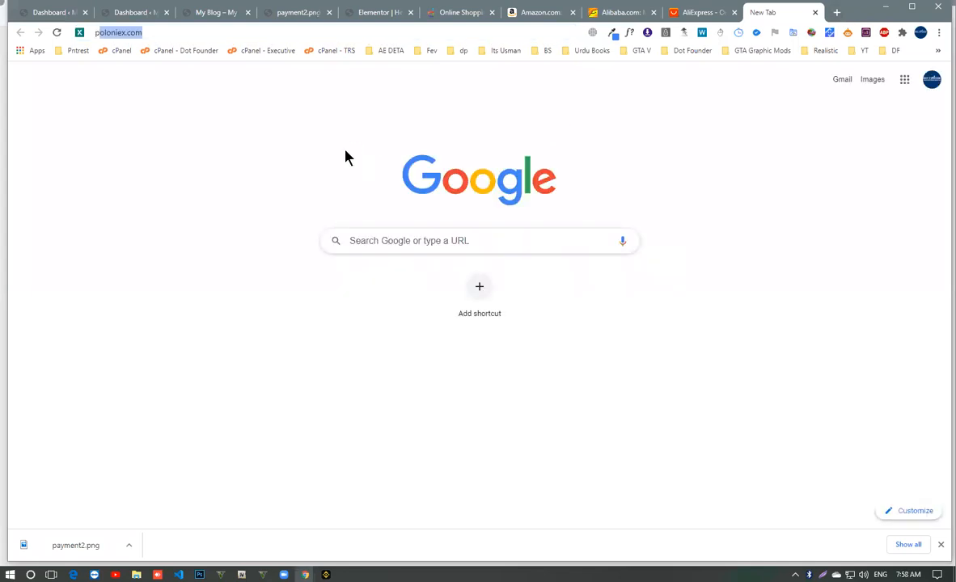
pyautogui.write('akistan payment meth')
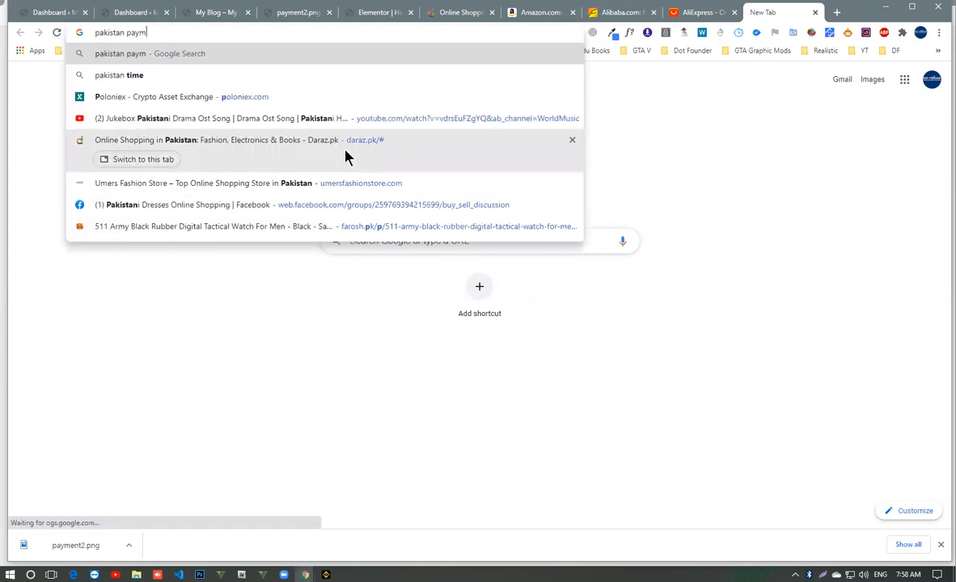
pyautogui.write('ods')
pyautogui.press('Return')
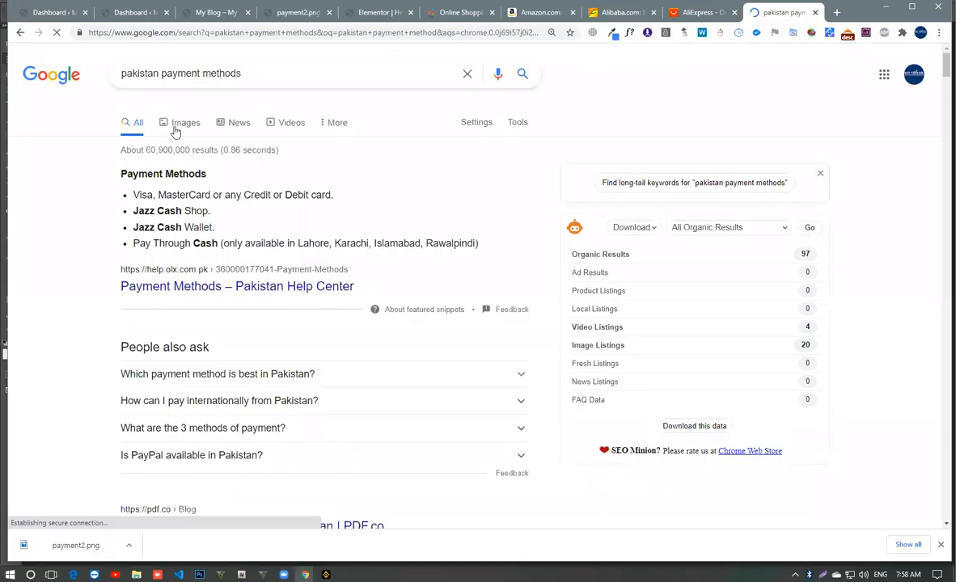
pyautogui.click(176, 128)
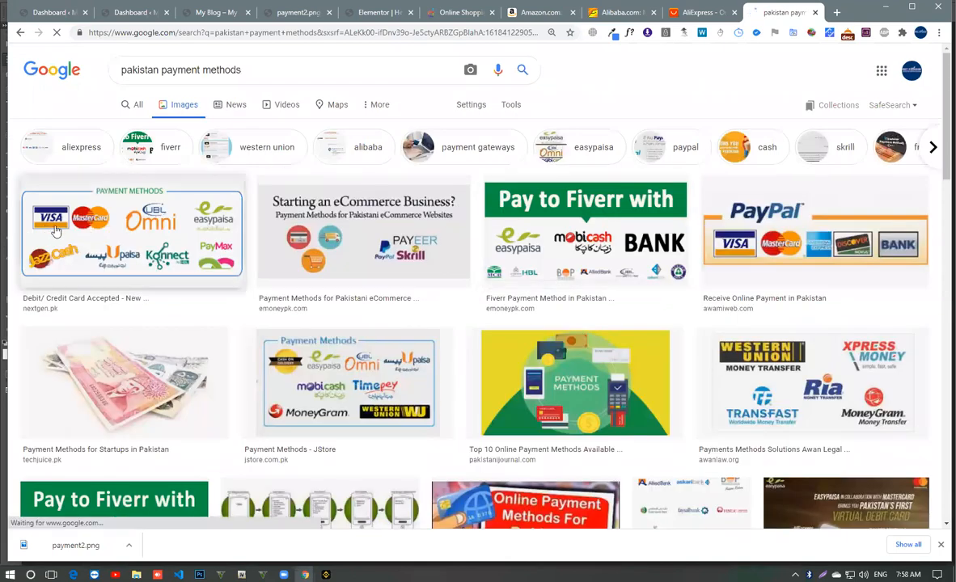
pyautogui.click(133, 240)
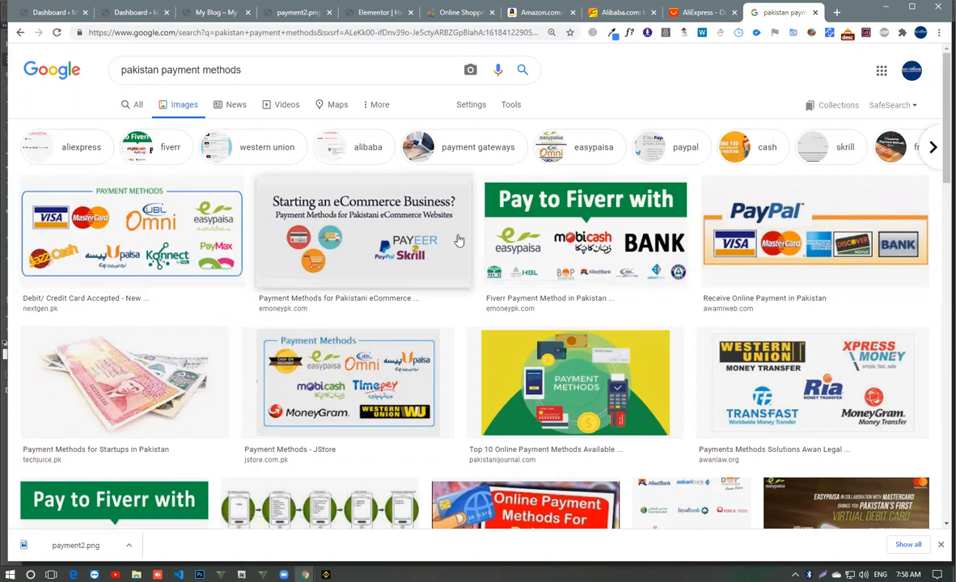
# - Switch to Photoshop, dismiss the unavailable plug-ins notice, and return to the image results in the browser
pyautogui.hotkey('alt', 'Tab')
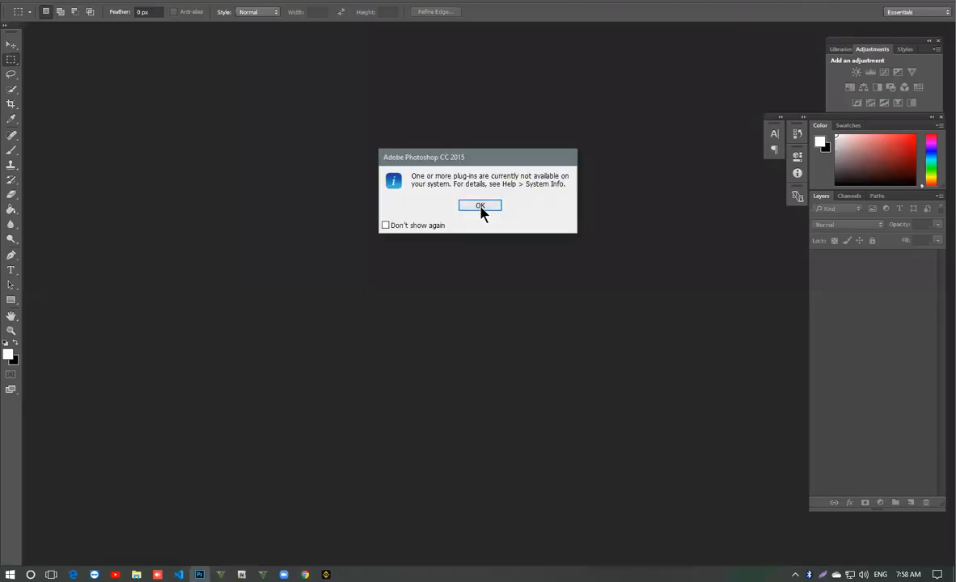
pyautogui.click(480, 205)
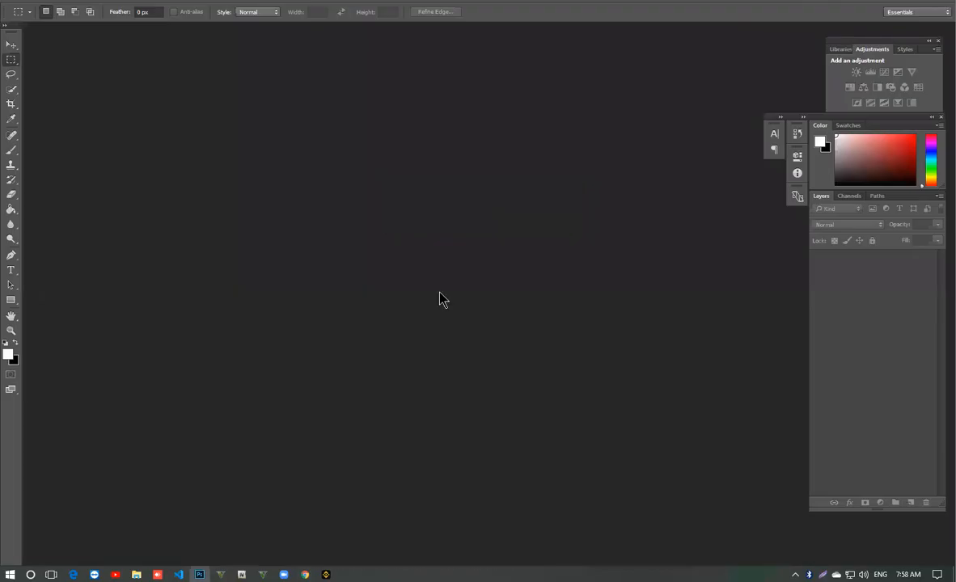
pyautogui.click(306, 573)
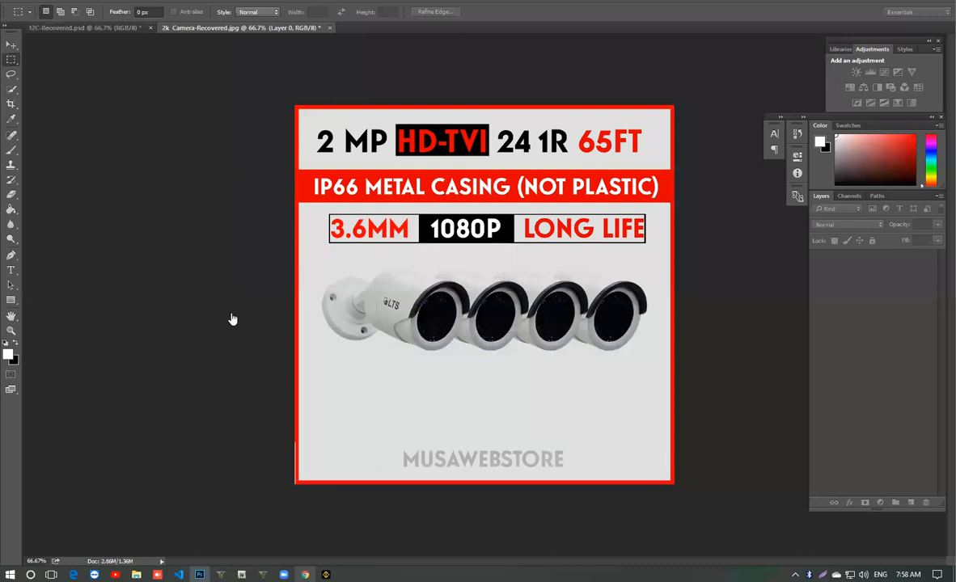
pyautogui.hotkey('alt', 'Tab')
# - Open the webs.com.pk collage of PayPal, easypaisa and bank transfer logos and save it as paymentmethods.jpg
pyautogui.scroll(-4, 232, 311)
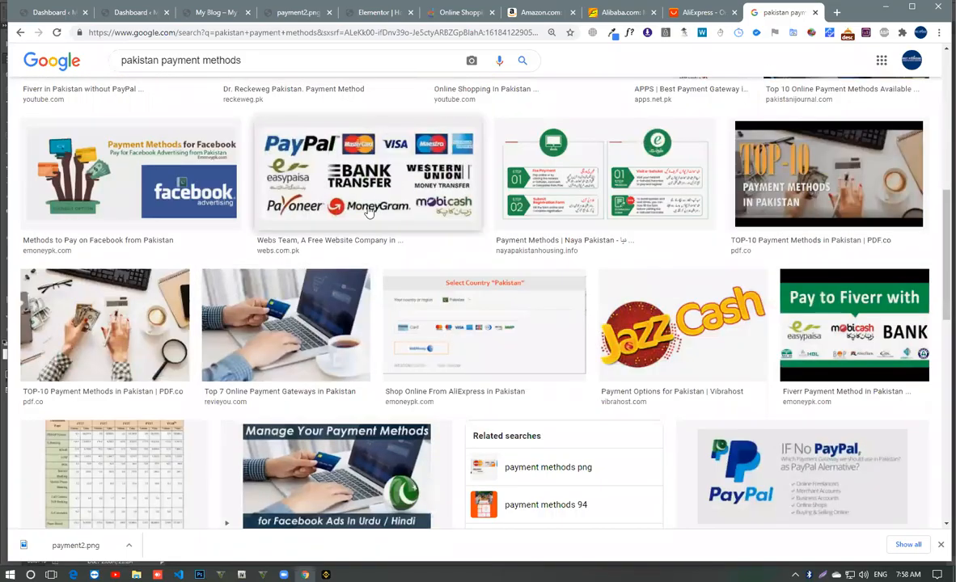
pyautogui.click(367, 181)
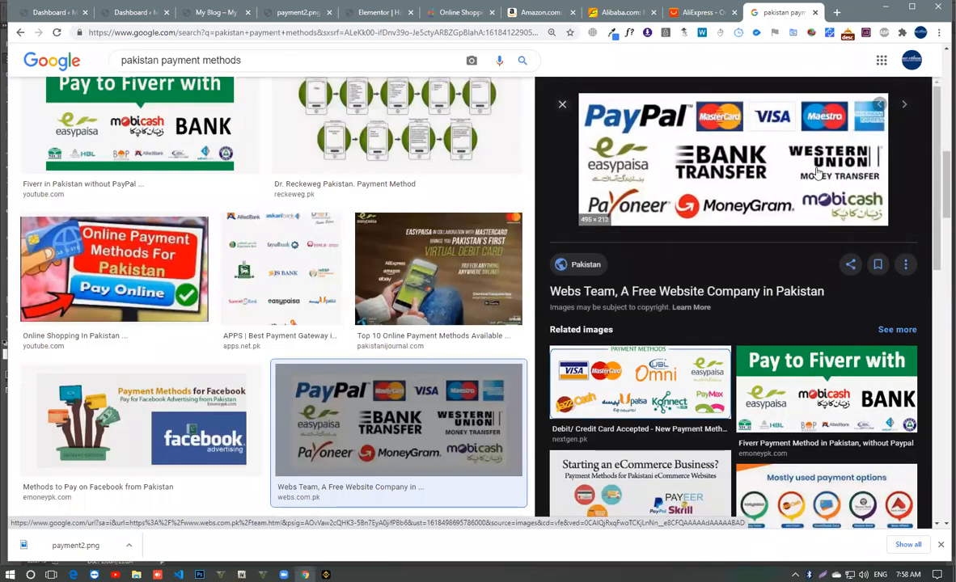
pyautogui.rightClick(676, 190)
pyautogui.click(710, 311)
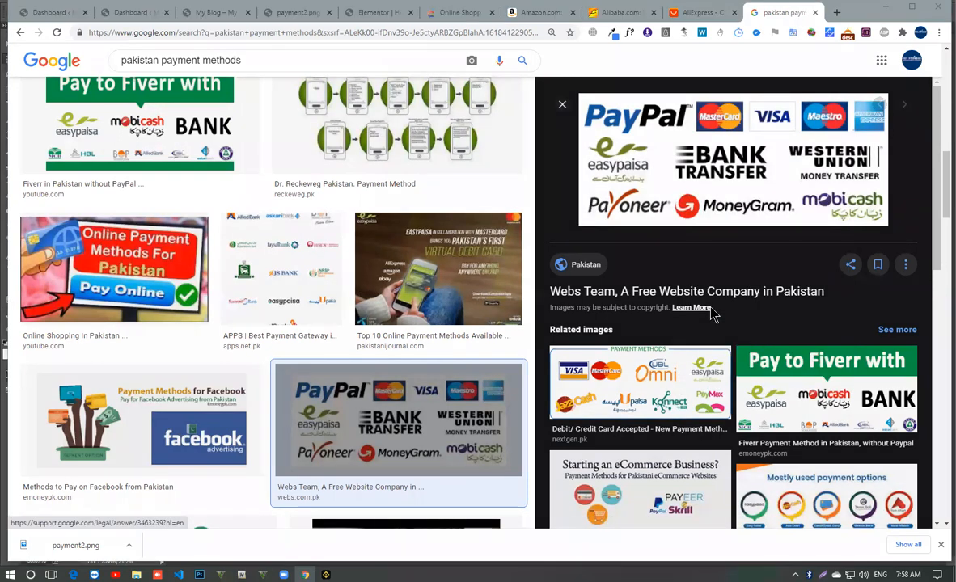
# - Examine the related payment method images for further Pakistani logos such as JazzCash, easypaisa, easypay and the local banks
pyautogui.scroll(-6, 136, 281)
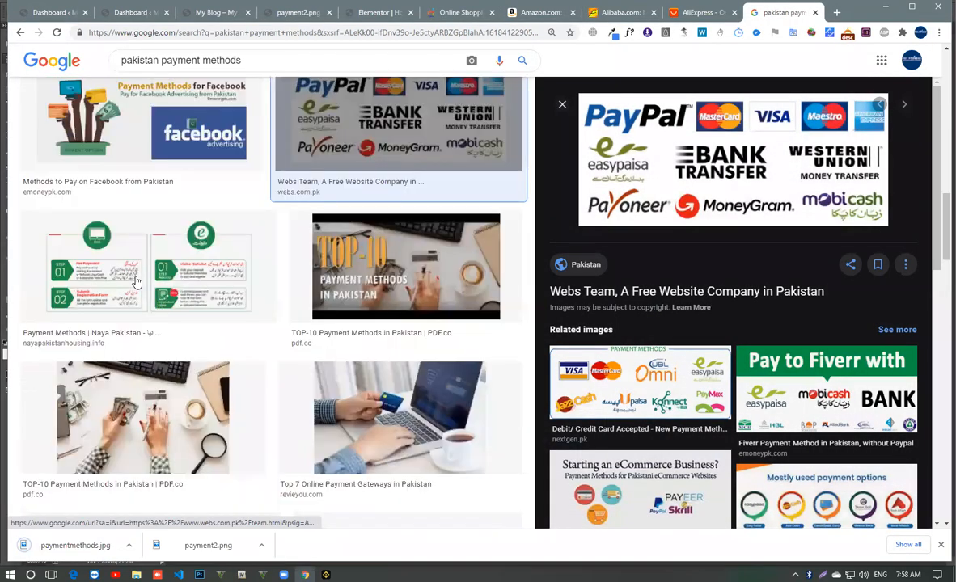
pyautogui.scroll(-5, 136, 281)
pyautogui.click(639, 380)
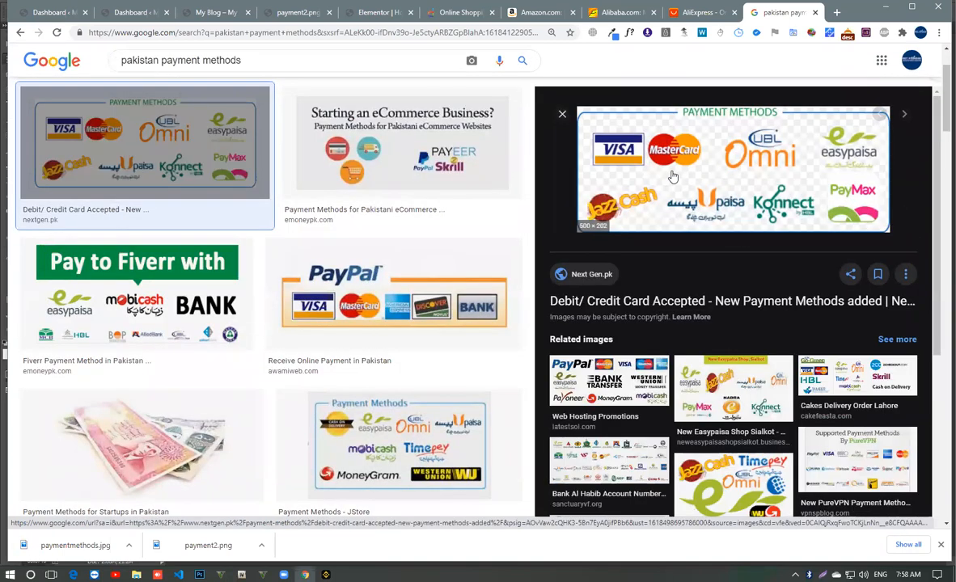
pyautogui.click(733, 393)
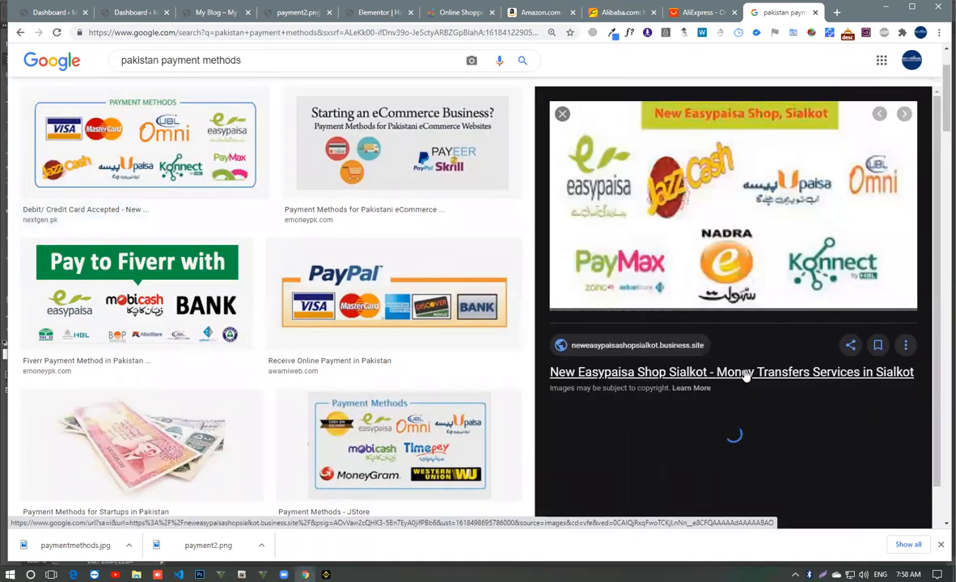
pyautogui.scroll(-2, 746, 374)
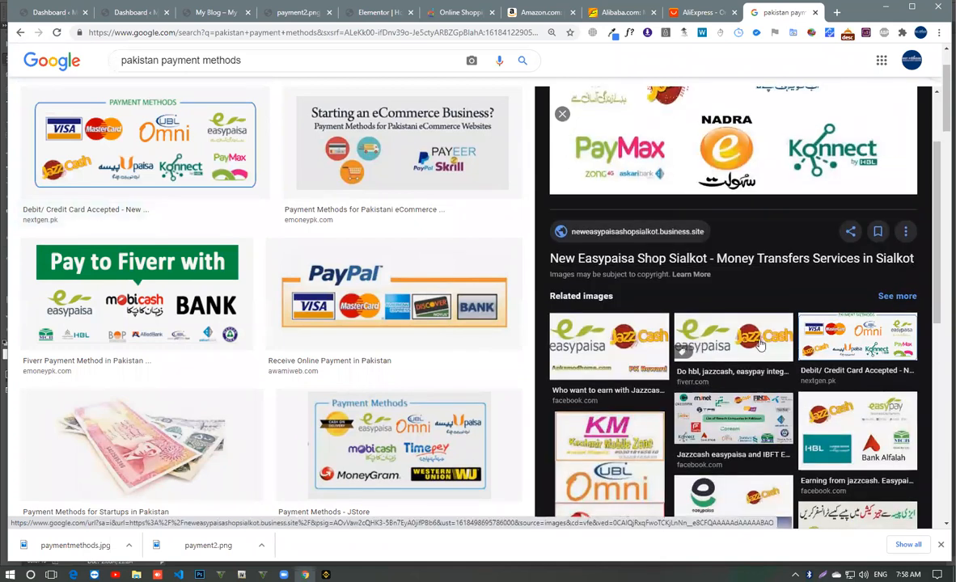
pyautogui.click(733, 323)
pyautogui.scroll(-3, 839, 220)
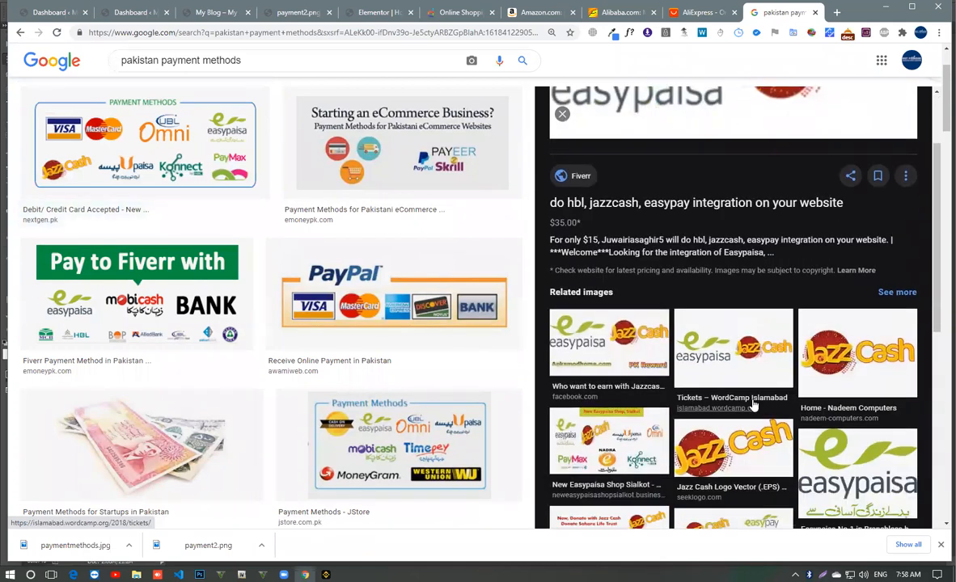
pyautogui.scroll(-3, 757, 403)
pyautogui.click(760, 370)
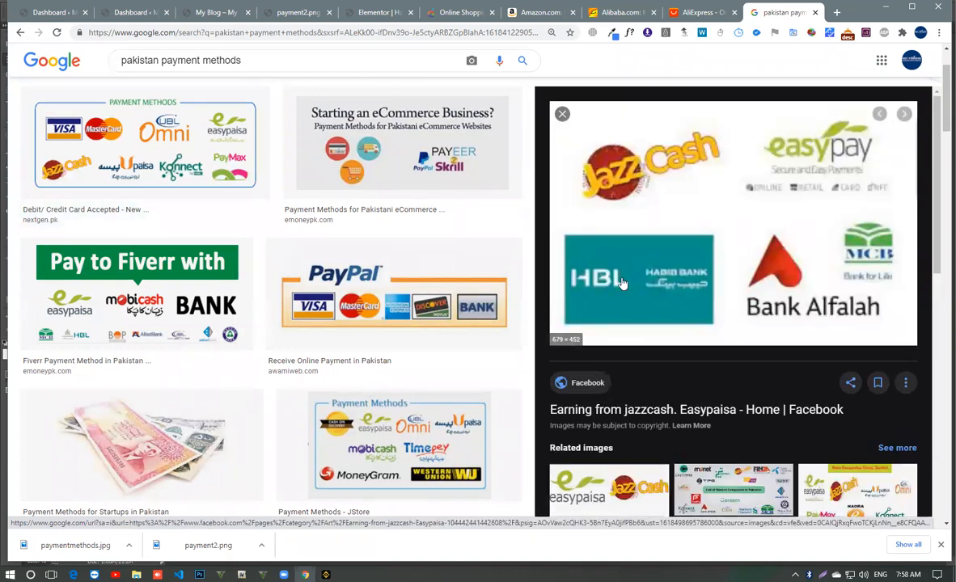
pyautogui.scroll(-2, 700, 298)
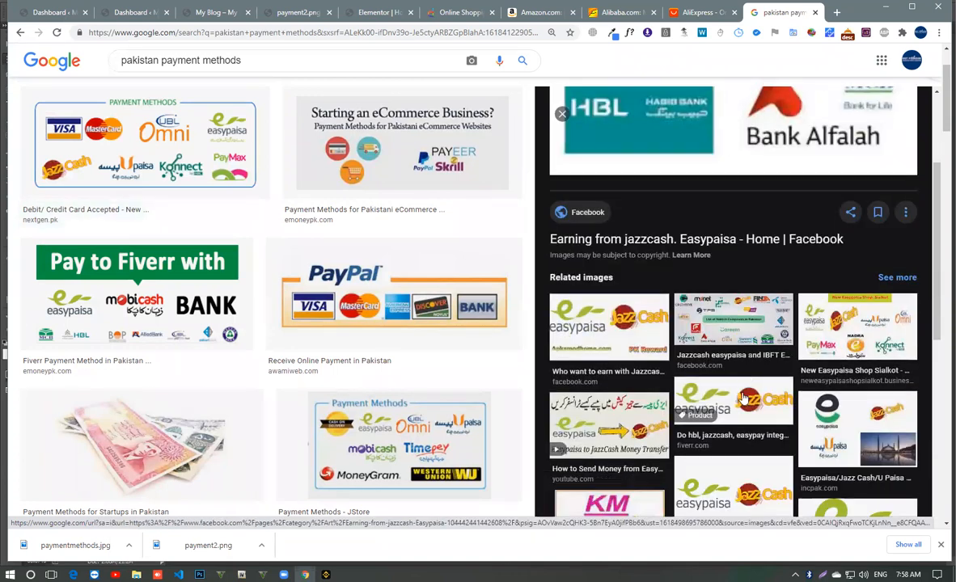
pyautogui.click(744, 309)
pyautogui.scroll(-2, 745, 310)
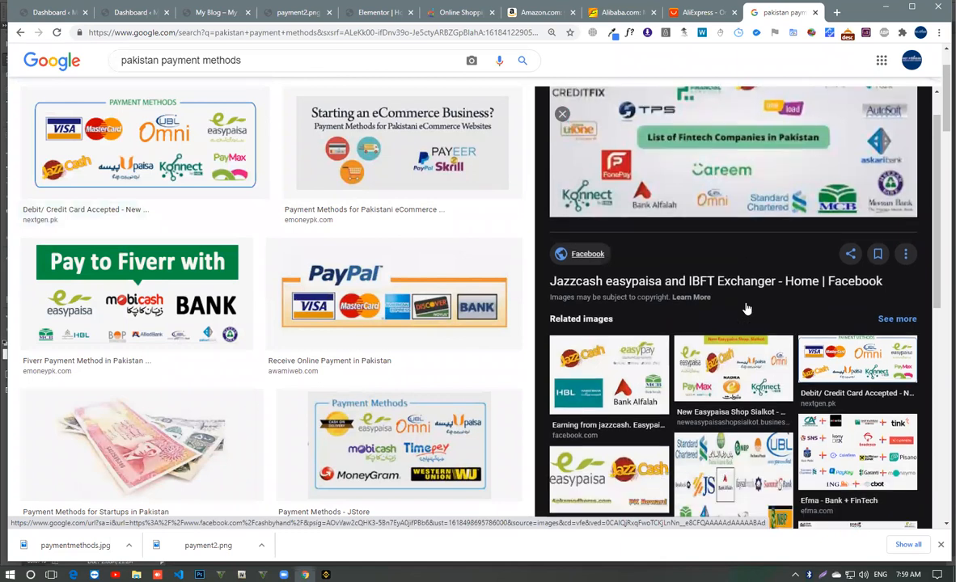
pyautogui.scroll(2, 744, 309)
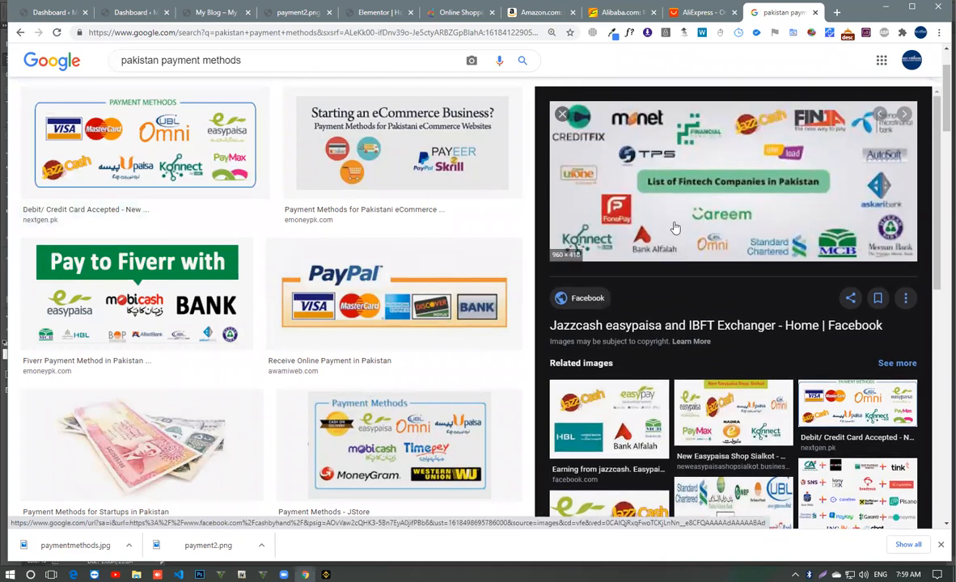
pyautogui.scroll(-3, 675, 229)
pyautogui.click(637, 243)
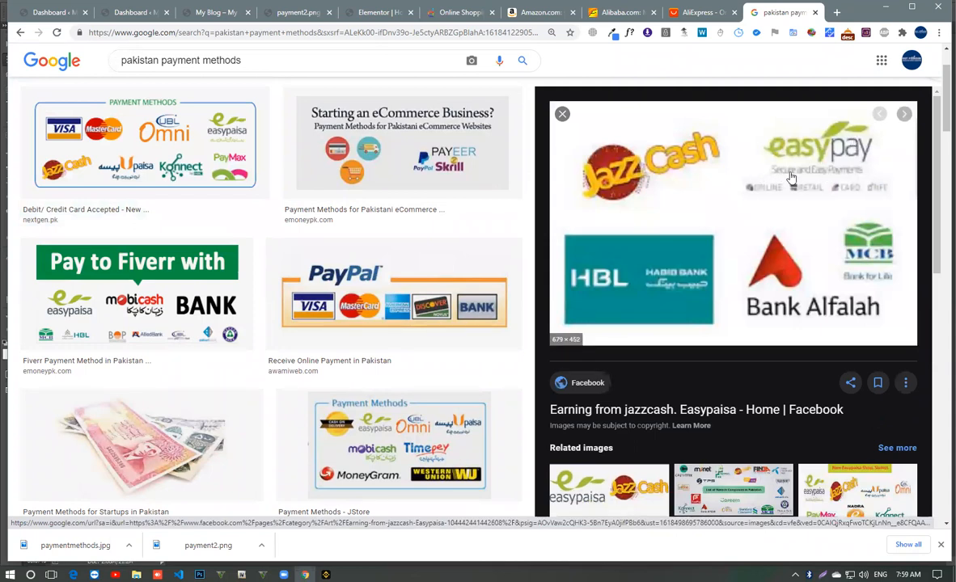
# - Search Google Images in a new tab for "easypay" and try to save the Clarity.pk logo as easypay-logo-big.png
pyautogui.hotkey('ctrl', 't')
pyautogui.write('eas')
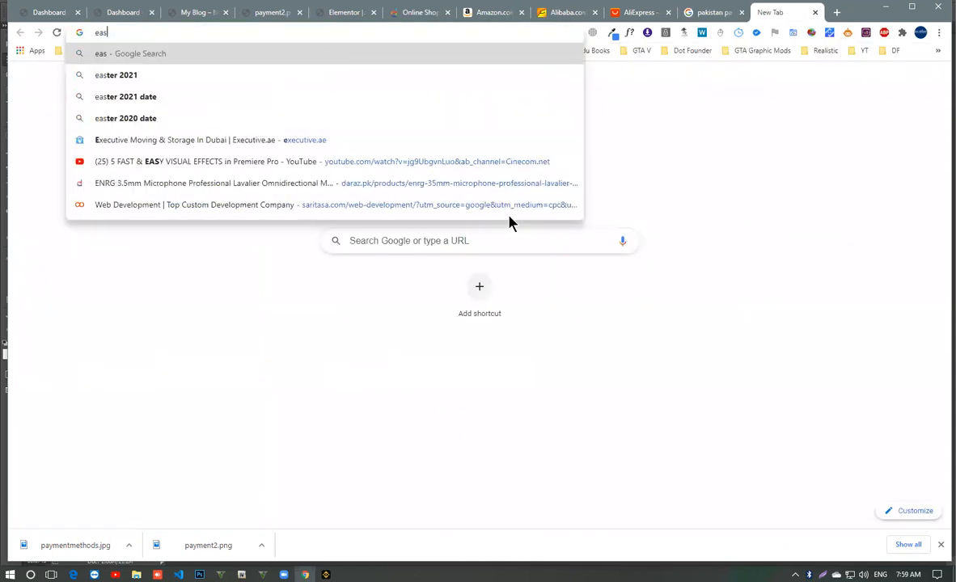
pyautogui.write('ypay')
pyautogui.press('Return')
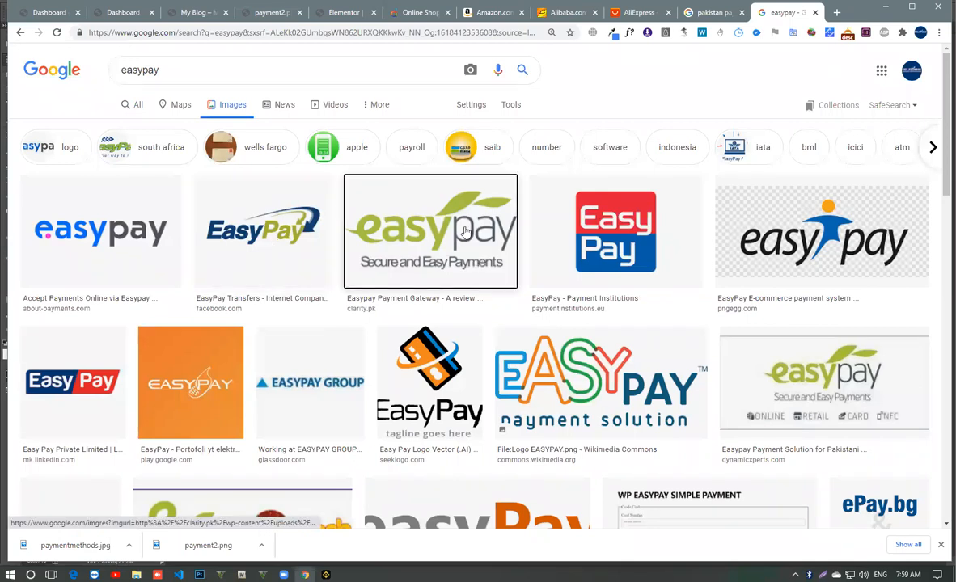
pyautogui.click(428, 222)
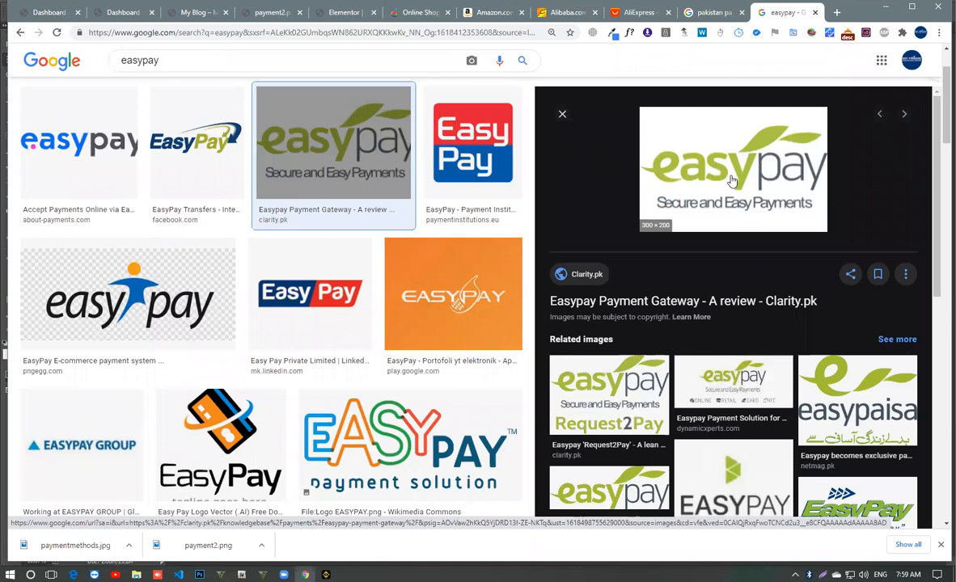
pyautogui.rightClick(732, 178)
pyautogui.click(774, 296)
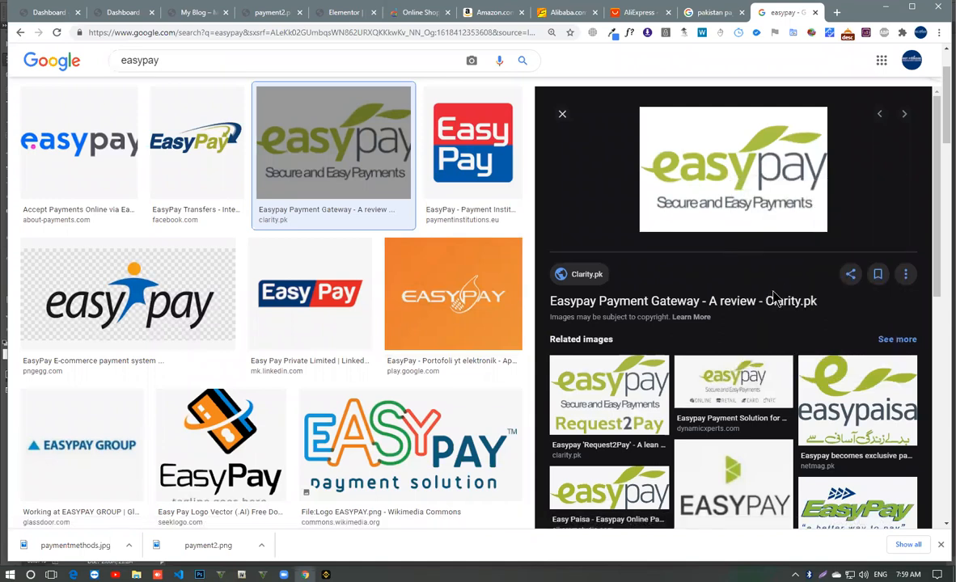
pyautogui.press('Return')
pyautogui.scroll(2, 260, 357)
# - Search Google Images for "jazzcash" and refine the query to "jazzcash logo png"
pyautogui.doubleClick(160, 69)
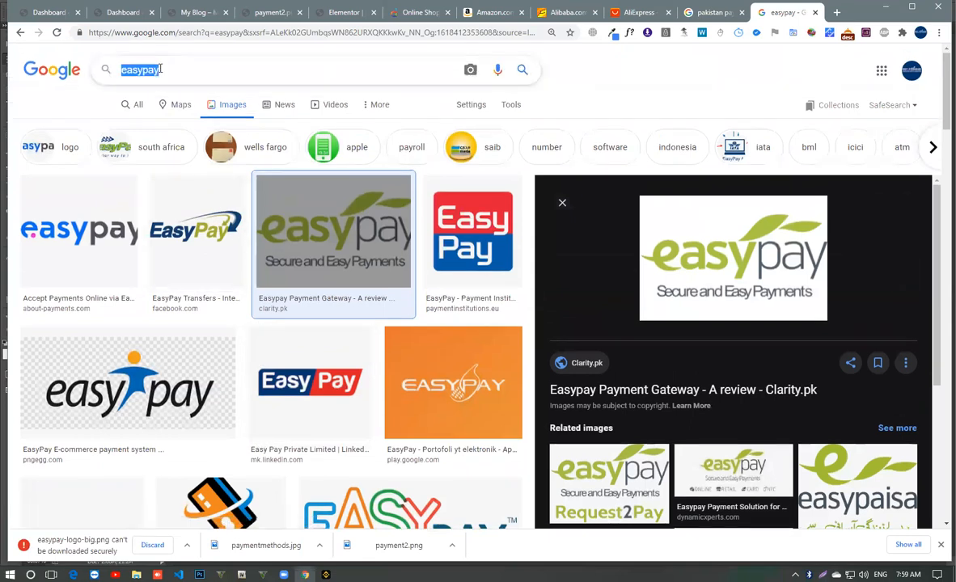
pyautogui.write('jazzcash')
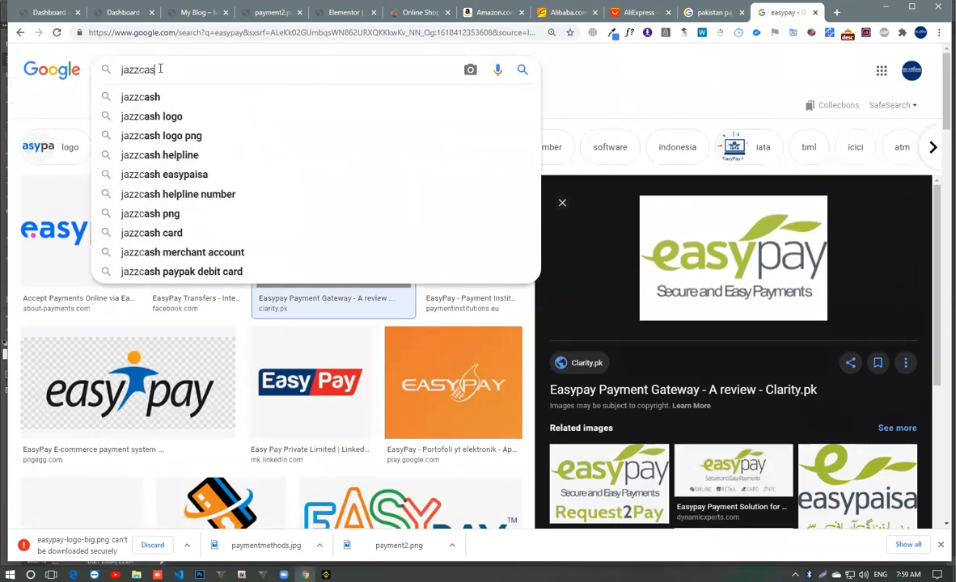
pyautogui.press('Return')
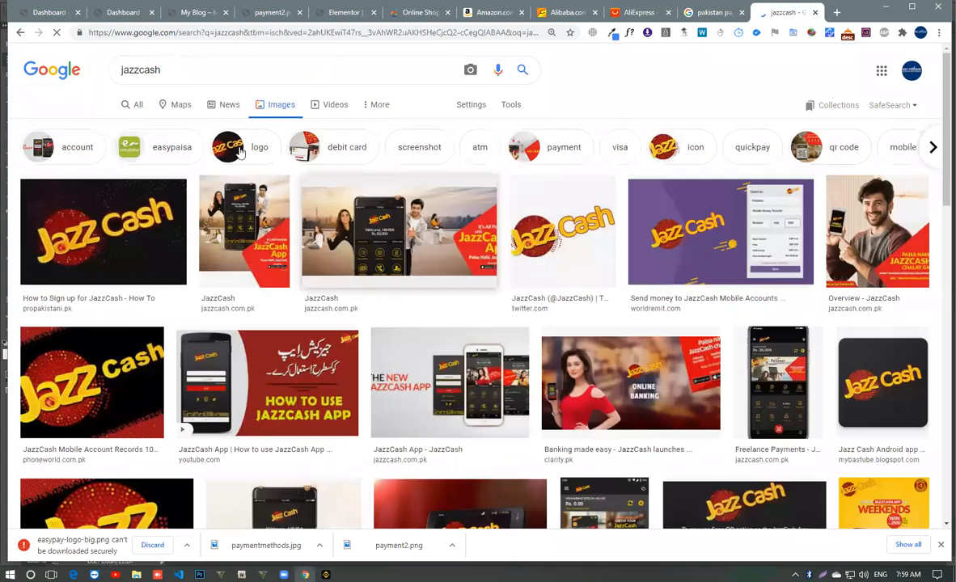
pyautogui.click(205, 70)
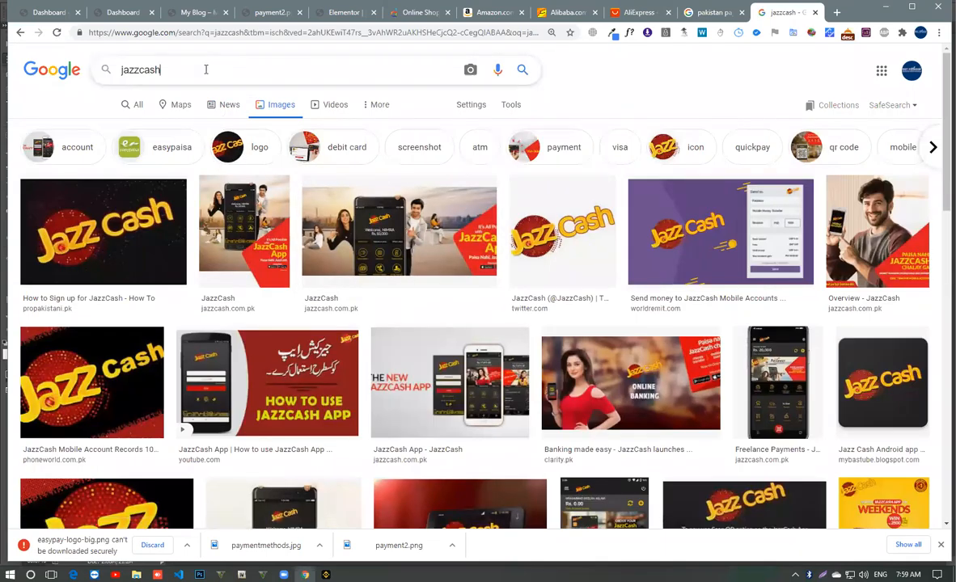
pyautogui.write('logo [n')
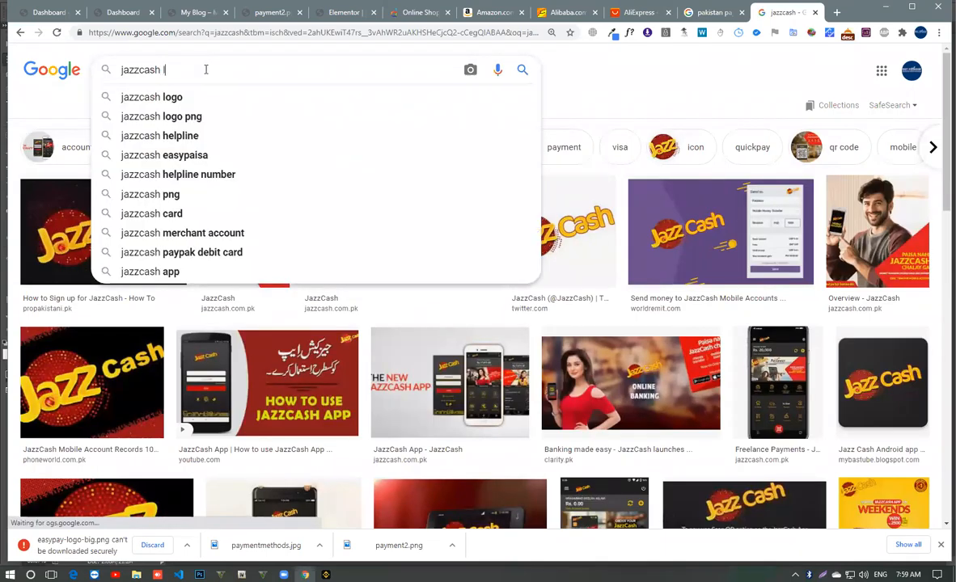
pyautogui.write('g')
pyautogui.press('Return')
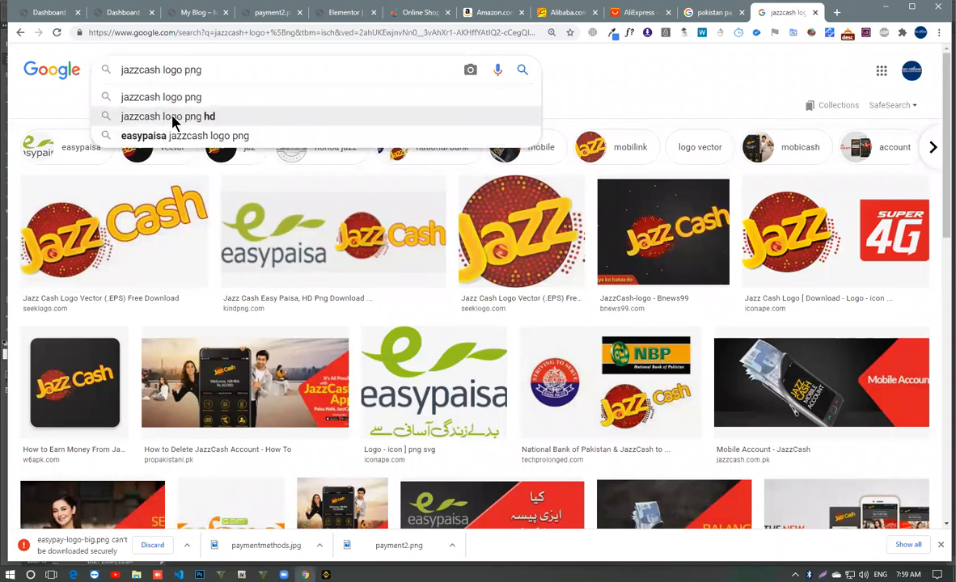
# - Search images for "jazzcash logo png" and save the seeklogo Jazz Cash logo as a JPEG image
pyautogui.click(193, 97)
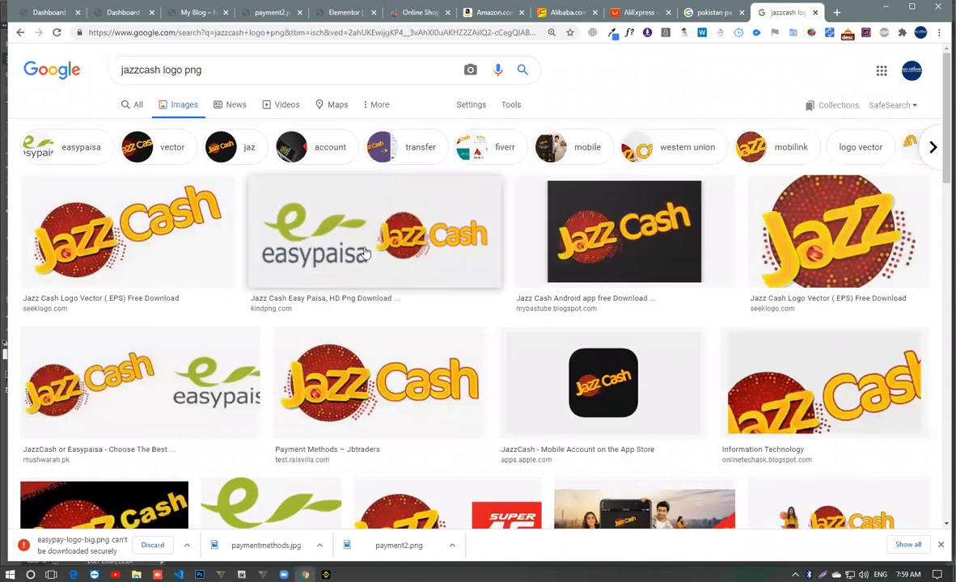
pyautogui.scroll(-3, 365, 253)
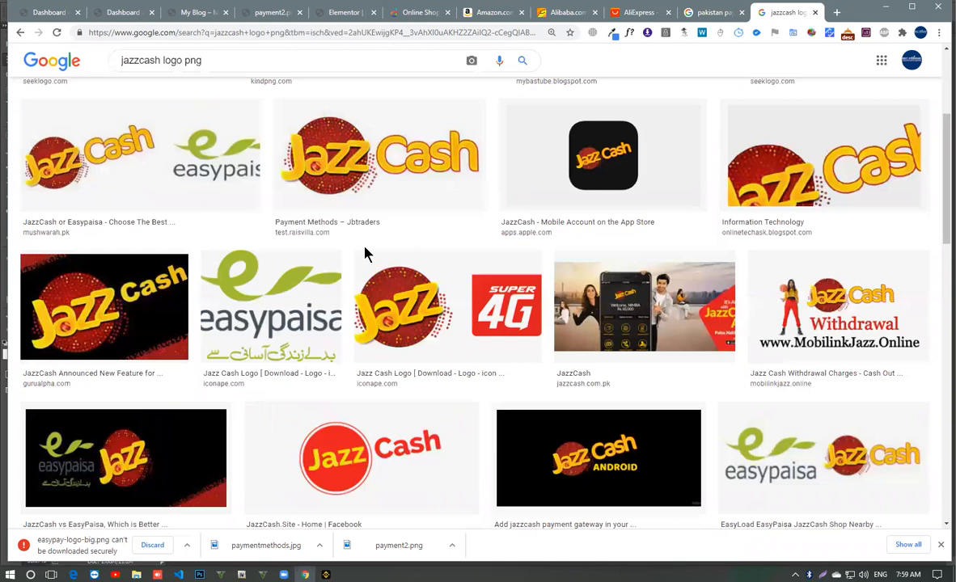
pyautogui.scroll(-2, 365, 253)
pyautogui.scroll(4, 366, 252)
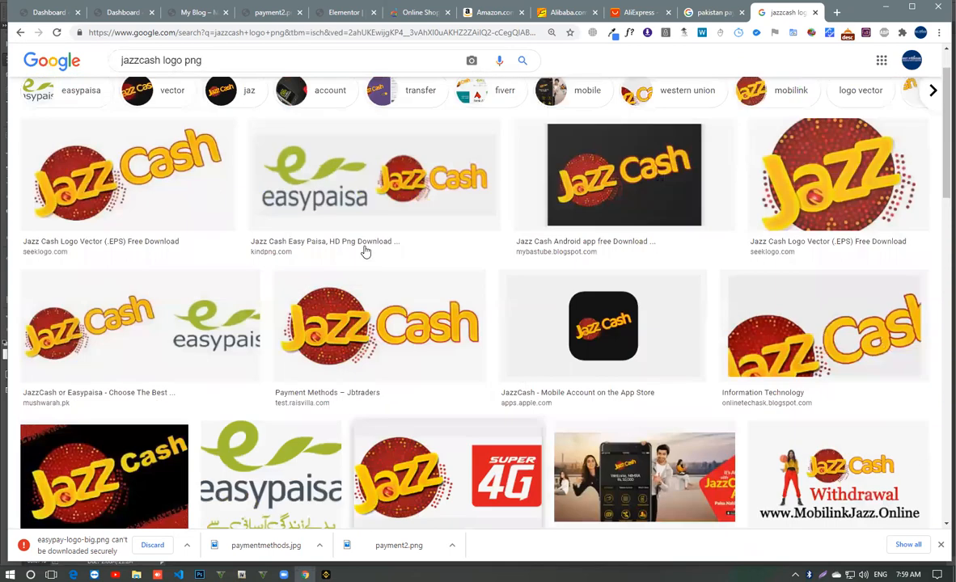
pyautogui.scroll(-3, 366, 252)
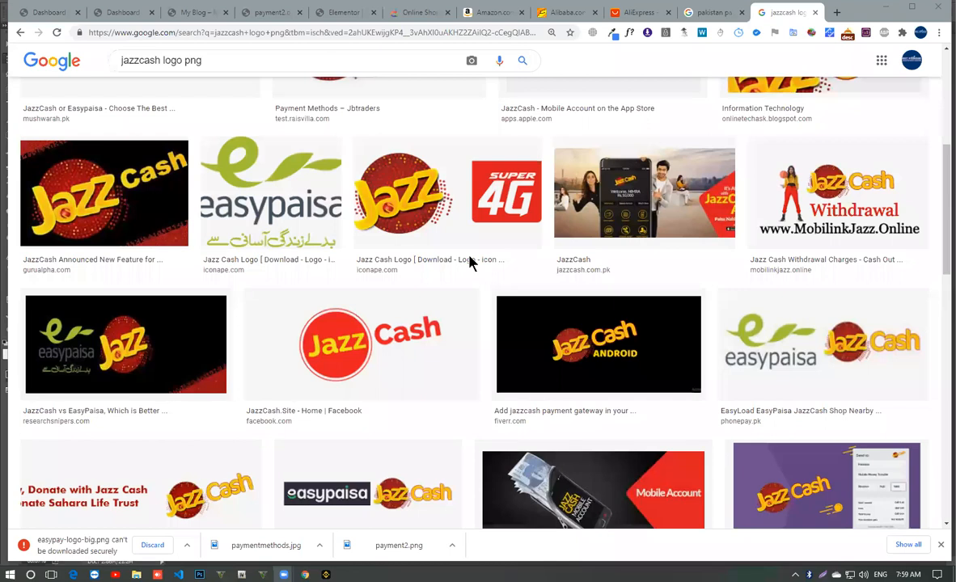
pyautogui.scroll(3, 472, 263)
pyautogui.click(144, 252)
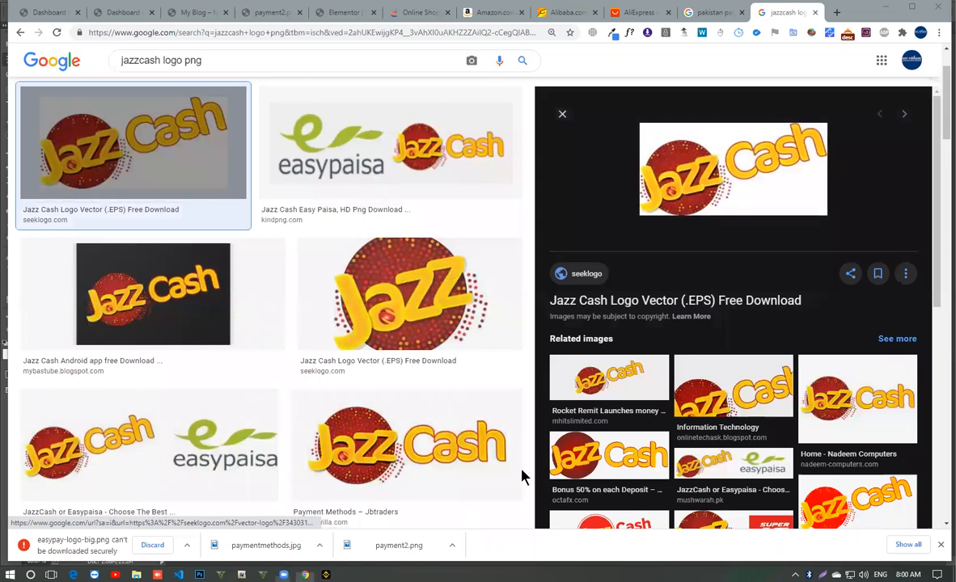
pyautogui.rightClick(742, 198)
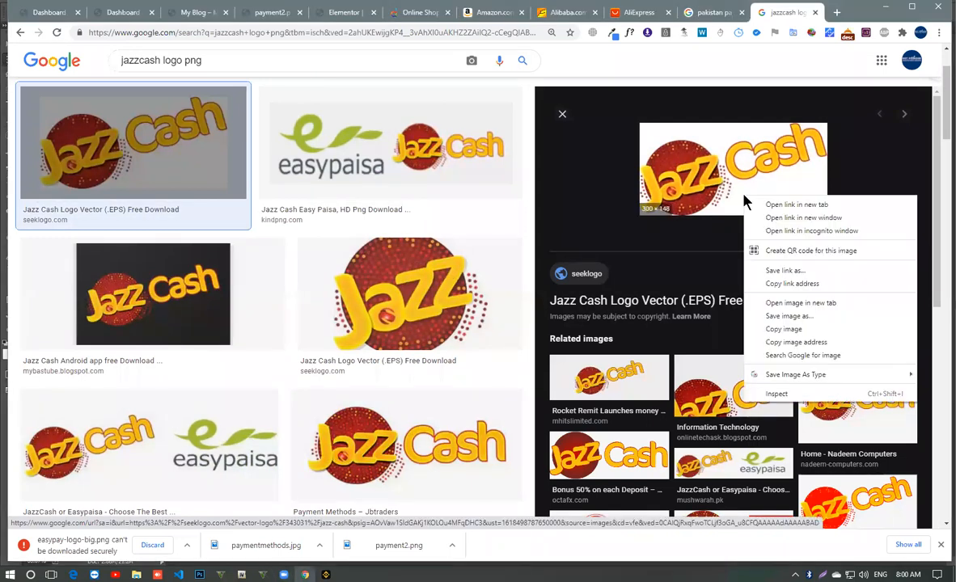
pyautogui.click(779, 316)
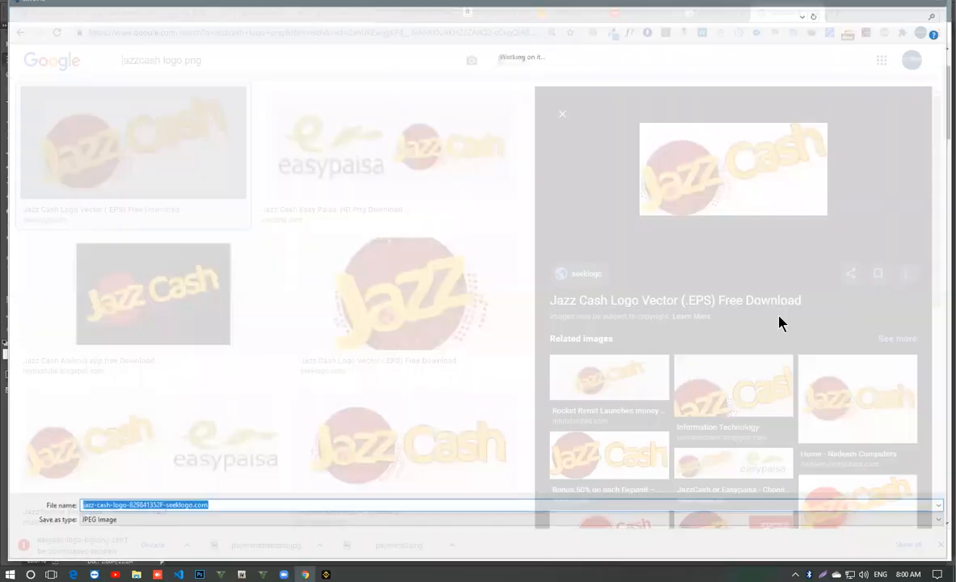
pyautogui.press('Return')
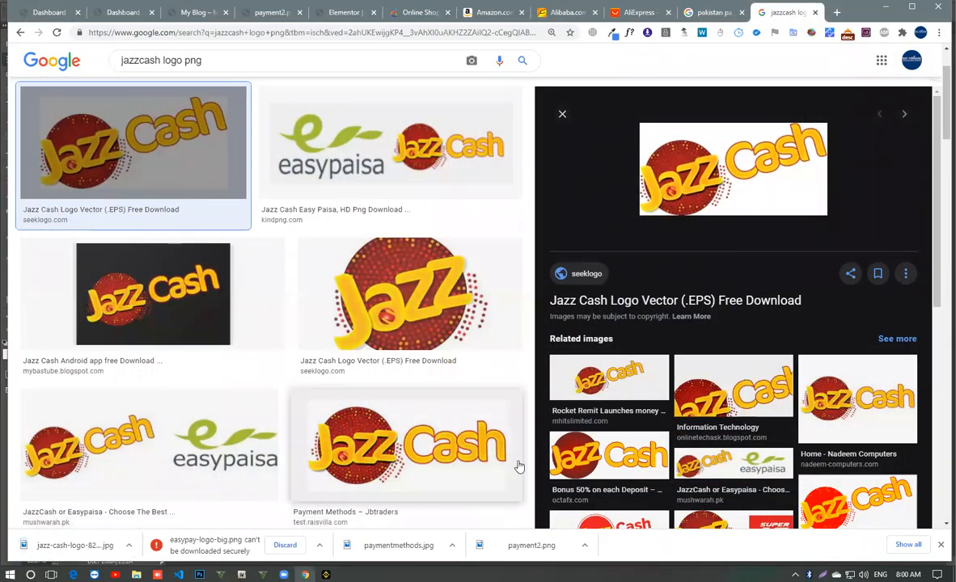
# - Keep the blocked easypay-logo-big.png download and open the downloaded payment2.png in Photoshop
pyautogui.click(320, 545)
pyautogui.click(337, 508)
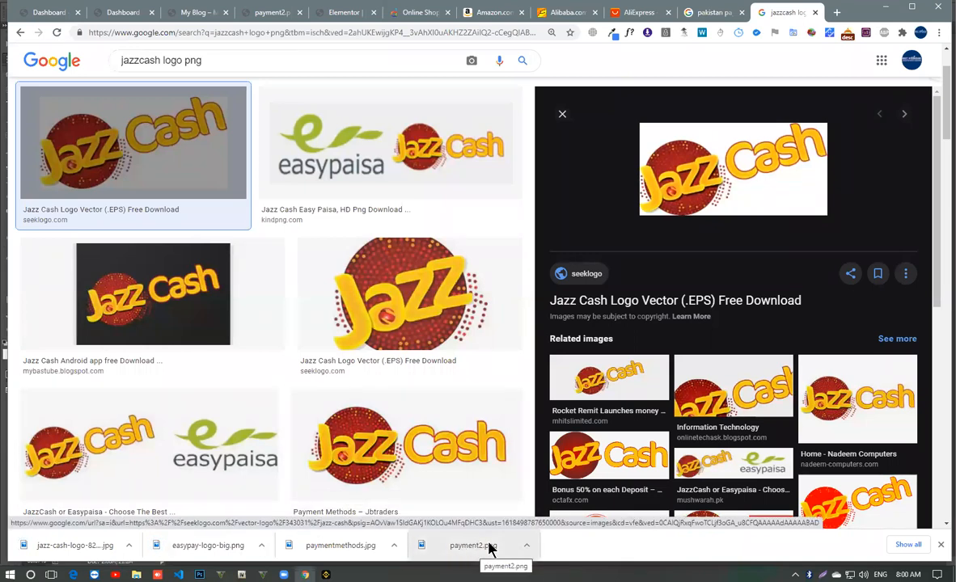
pyautogui.click(262, 12)
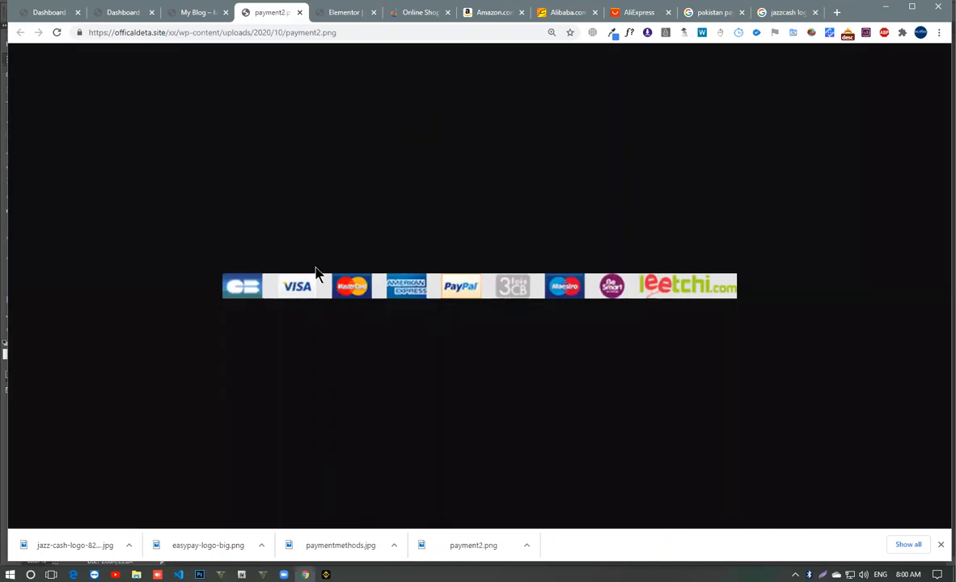
pyautogui.moveTo(478, 541); pyautogui.dragTo(583, 29)
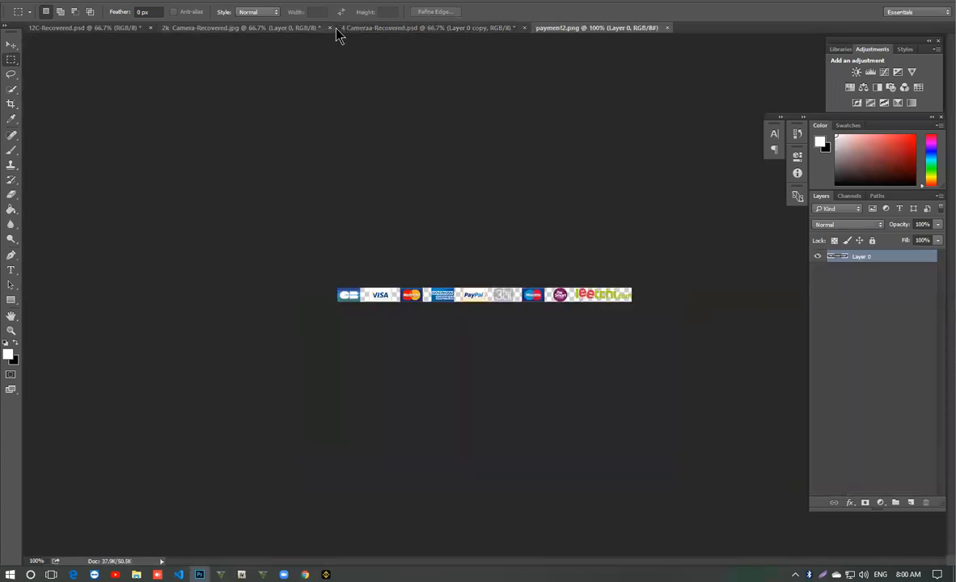
# - Close the 2k Camera, 4 Cameraa and 12C recovered documents without saving, leaving only payment2.png open
pyautogui.click(329, 28)
pyautogui.click(451, 187)
pyautogui.click(346, 27)
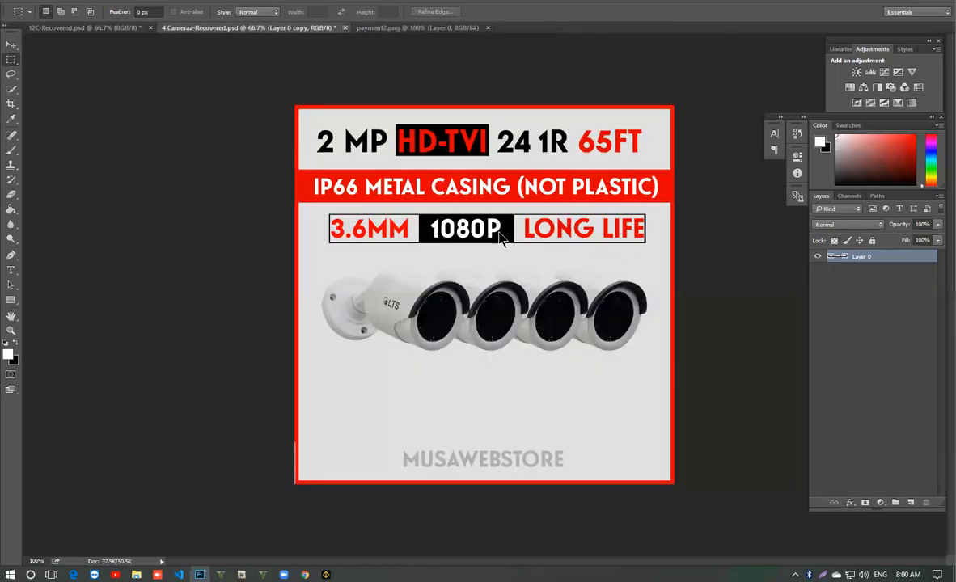
pyautogui.click(452, 187)
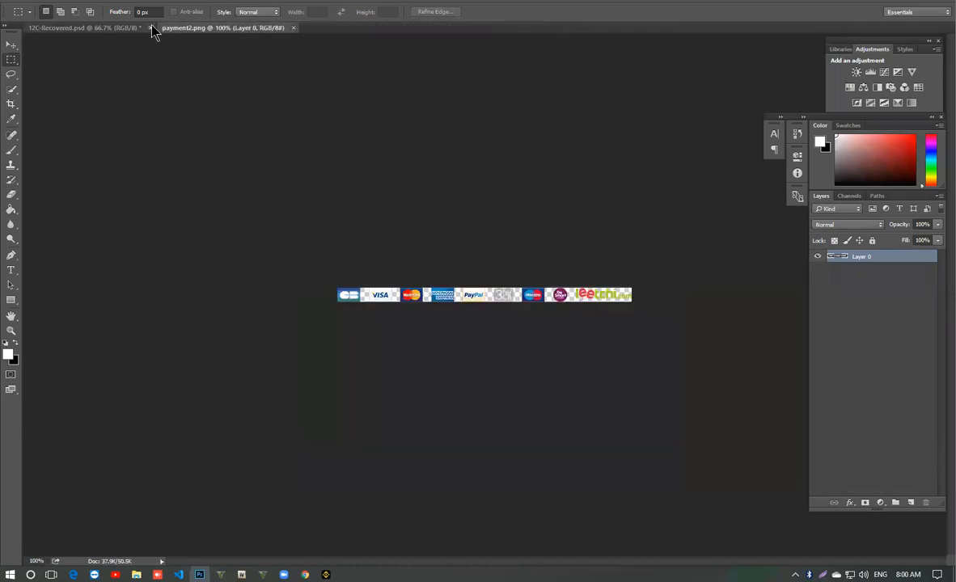
pyautogui.click(150, 28)
pyautogui.click(489, 205)
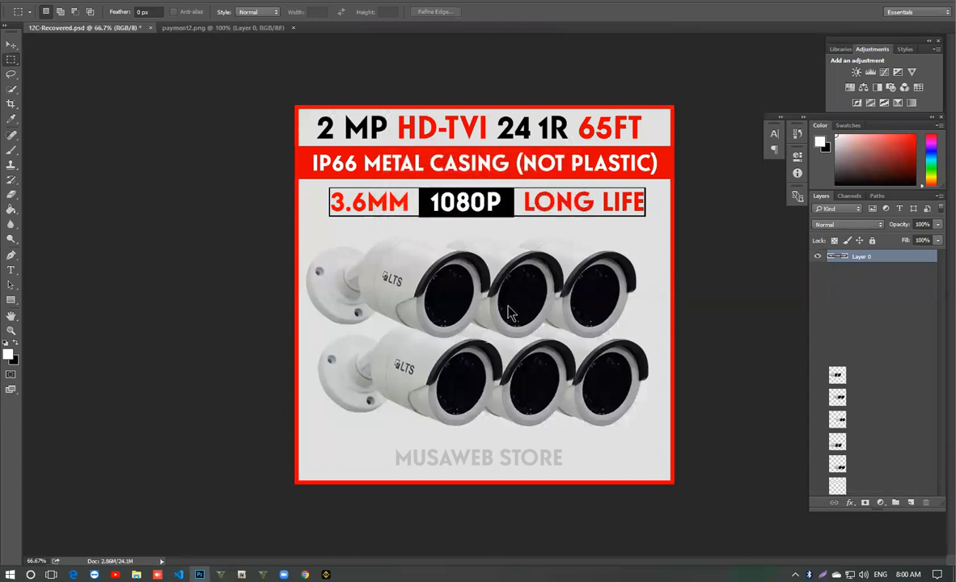
# - Erase all the existing payment logos from the payment2.png strip using the Eraser with a size 60 brush
pyautogui.click(11, 331)
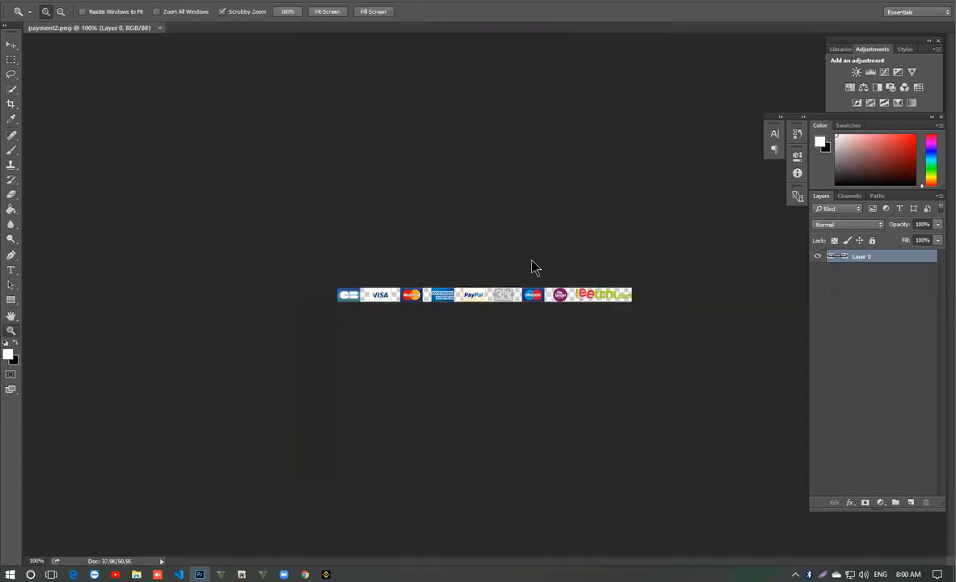
pyautogui.moveTo(509, 252); pyautogui.dragTo(569, 287)
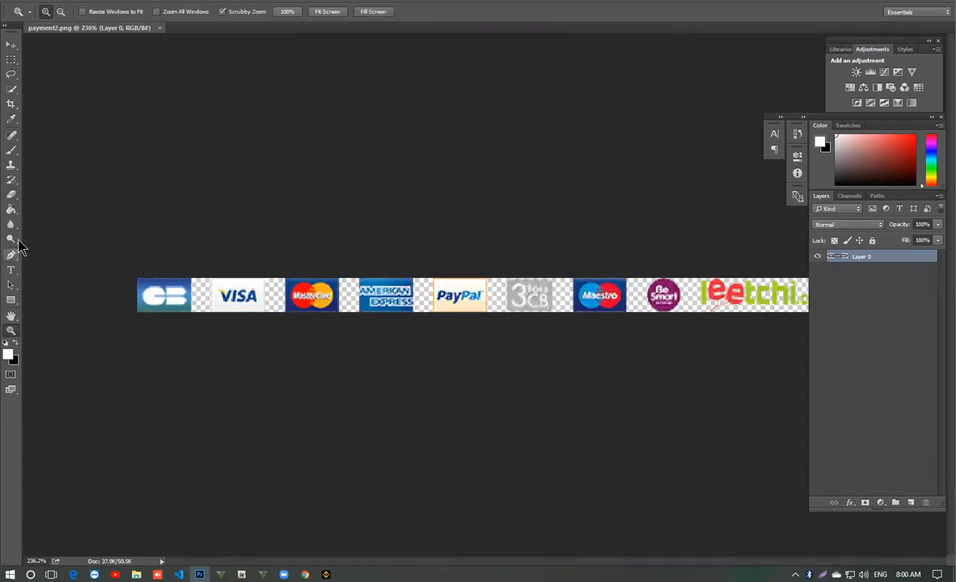
pyautogui.click(12, 194)
pyautogui.rightClick(336, 331)
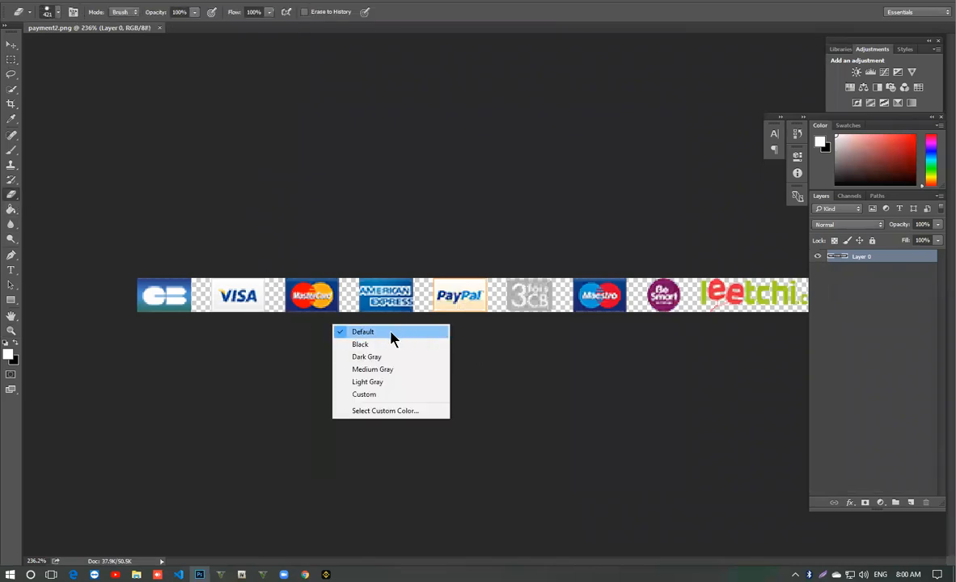
pyautogui.rightClick(294, 306)
pyautogui.click(377, 331)
pyautogui.moveTo(189, 306)
pyautogui.mouseDown()
pyautogui.moveTo(173, 274)
pyautogui.moveTo(777, 292)
pyautogui.mouseUp()
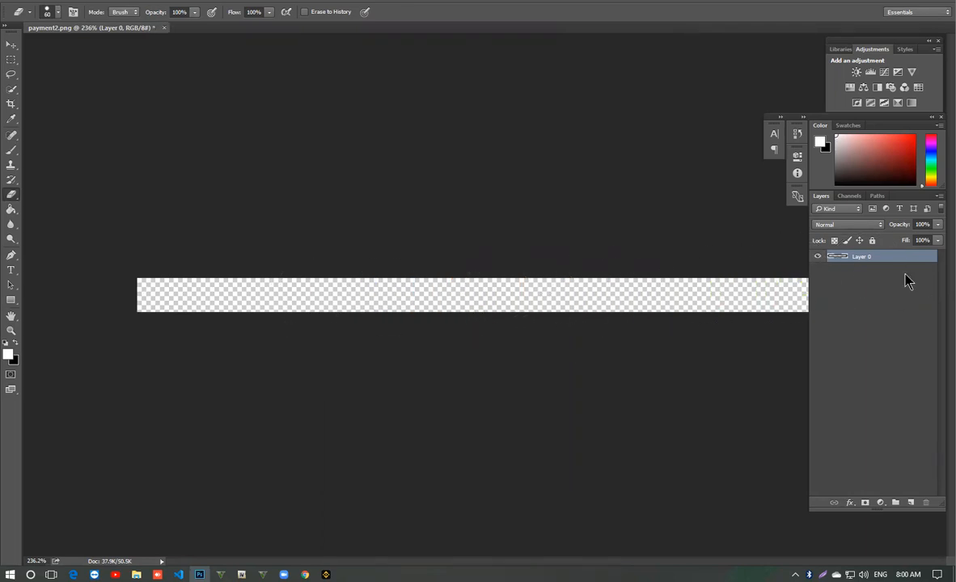
pyautogui.click(10, 44)
pyautogui.click(10, 330)
pyautogui.keyDown('alt'); pyautogui.click(287, 312); pyautogui.keyUp('alt')
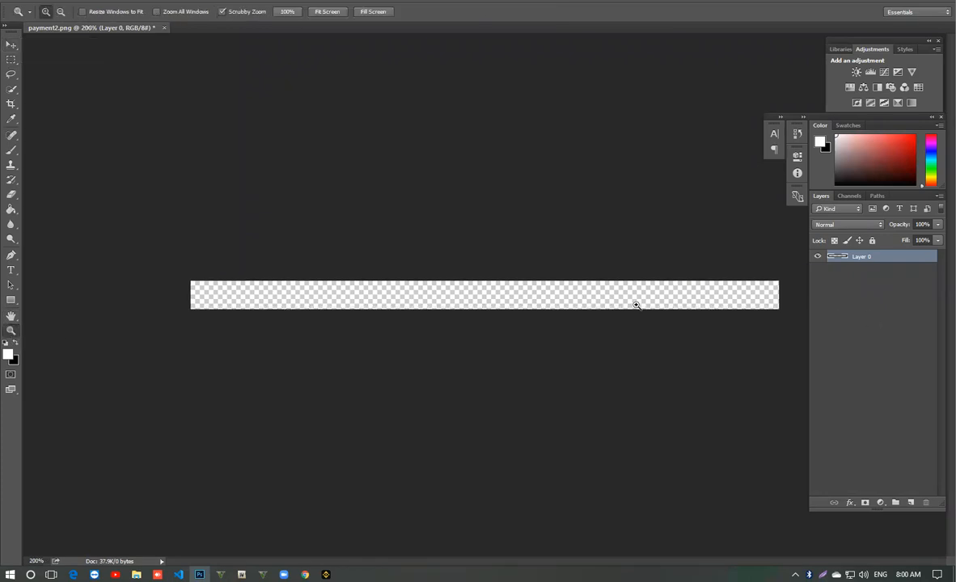
pyautogui.moveTo(586, 296); pyautogui.dragTo(369, 273)
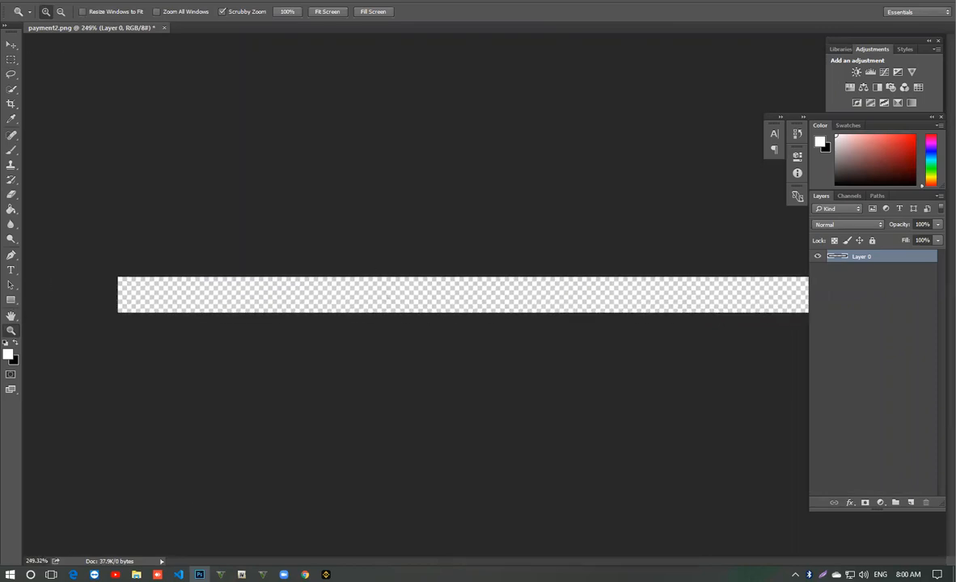
# - Open the downloaded paymentmethods.jpg from Chrome in Photoshop and unlock its background layer
pyautogui.click(305, 574)
pyautogui.moveTo(348, 548); pyautogui.dragTo(391, 37)
pyautogui.moveTo(397, 293); pyautogui.dragTo(437, 290)
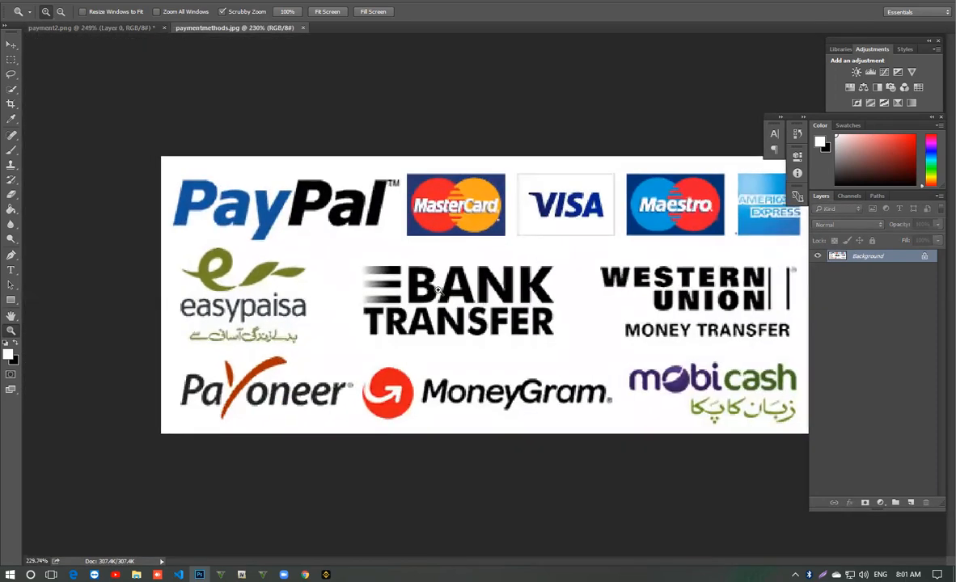
pyautogui.click(925, 258)
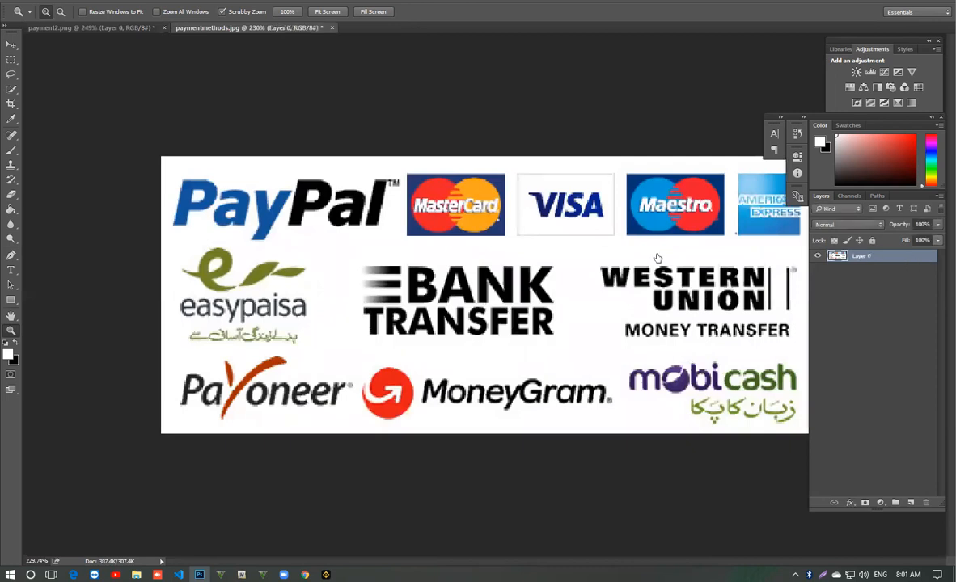
# - Select the Bank Transfer logo in paymentmethods.jpg with a rectangular marquee and move it into payment2.png
pyautogui.click(10, 59)
pyautogui.moveTo(561, 254); pyautogui.dragTo(352, 349)
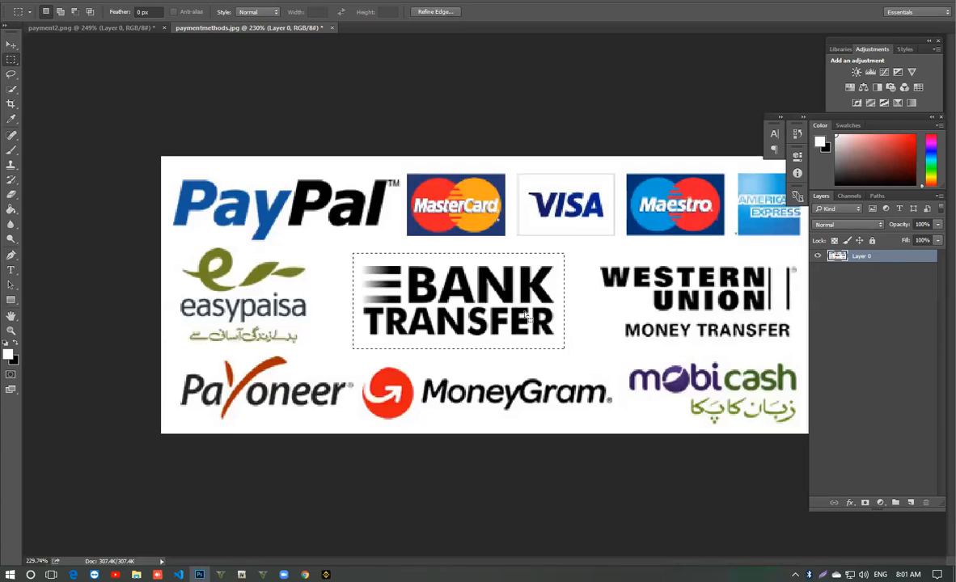
pyautogui.click(5, 46)
pyautogui.moveTo(418, 291); pyautogui.dragTo(267, 294)
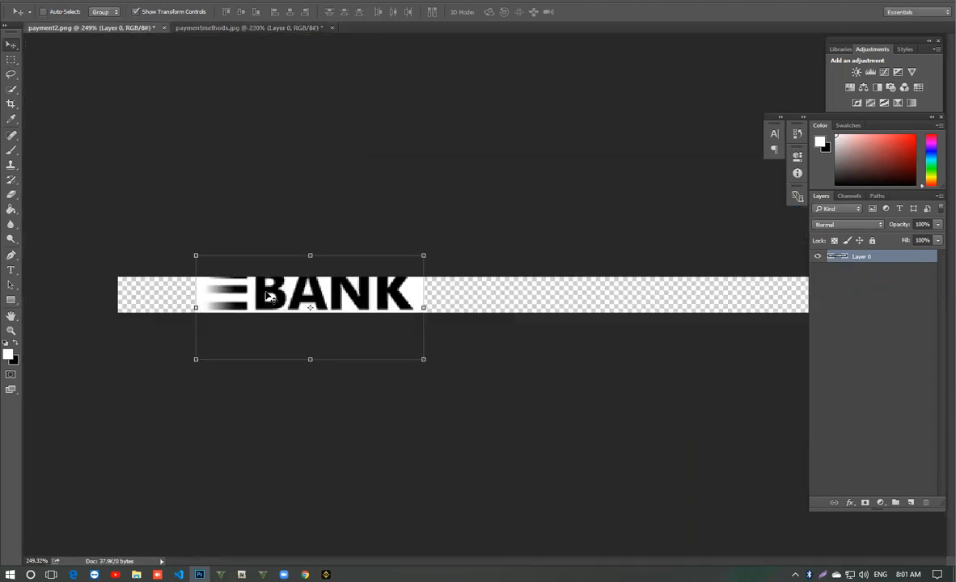
# - Scale the Bank Transfer logo down to fit the left end of the payment2.png strip and go back to paymentmethods.jpg
pyautogui.moveTo(422, 359); pyautogui.dragTo(217, 308)
pyautogui.press('Return')
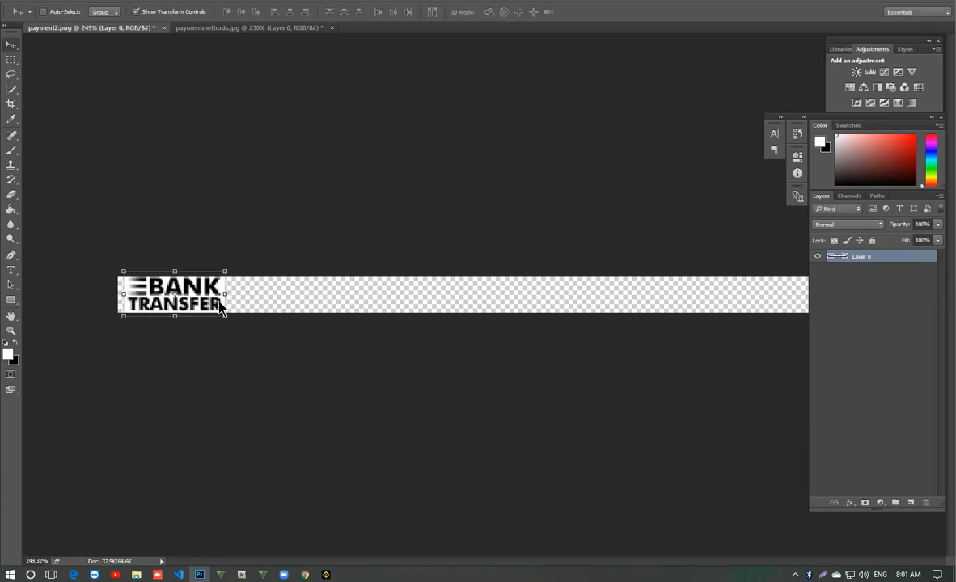
pyautogui.hotkey('ctrl', 's')
pyautogui.press('Down')
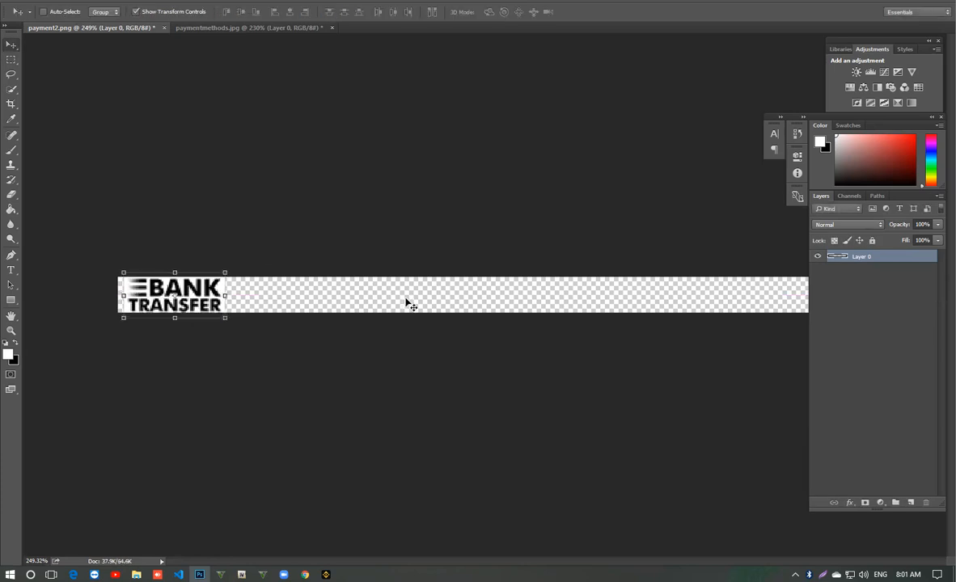
pyautogui.click(205, 29)
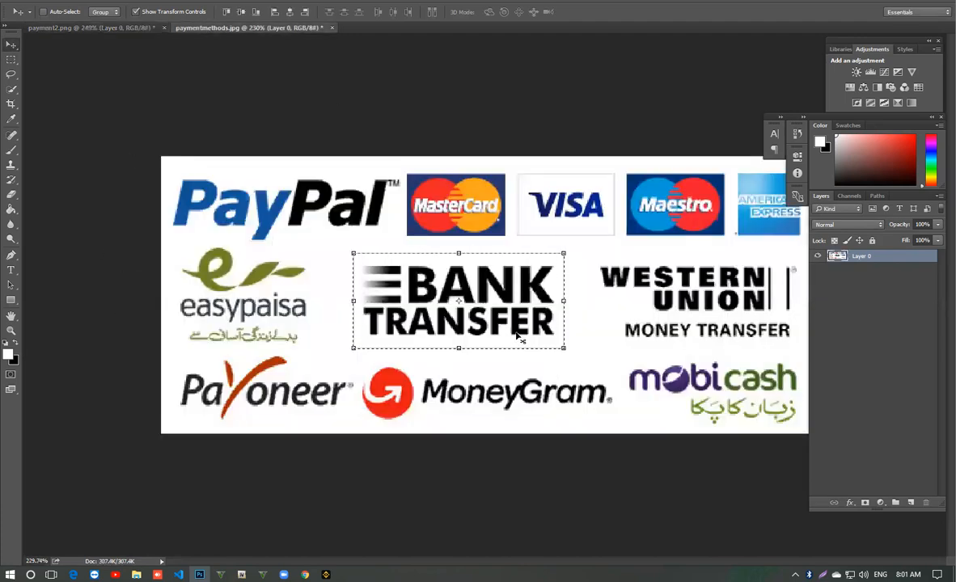
pyautogui.click(827, 572)
pyautogui.moveTo(406, 173)
pyautogui.mouseDown()
pyautogui.moveTo(605, 225)
pyautogui.moveTo(620, 238)
pyautogui.mouseUp()
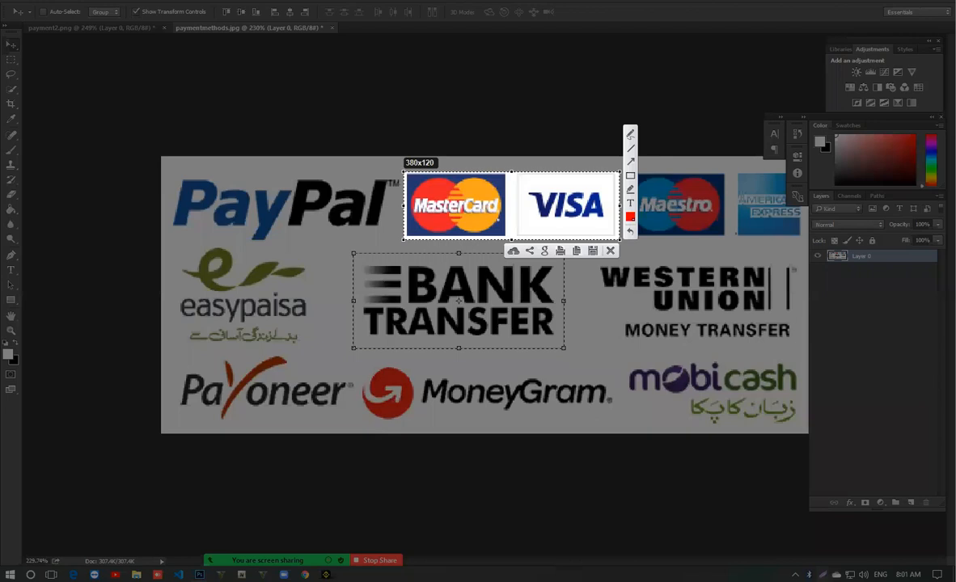
pyautogui.click(611, 251)
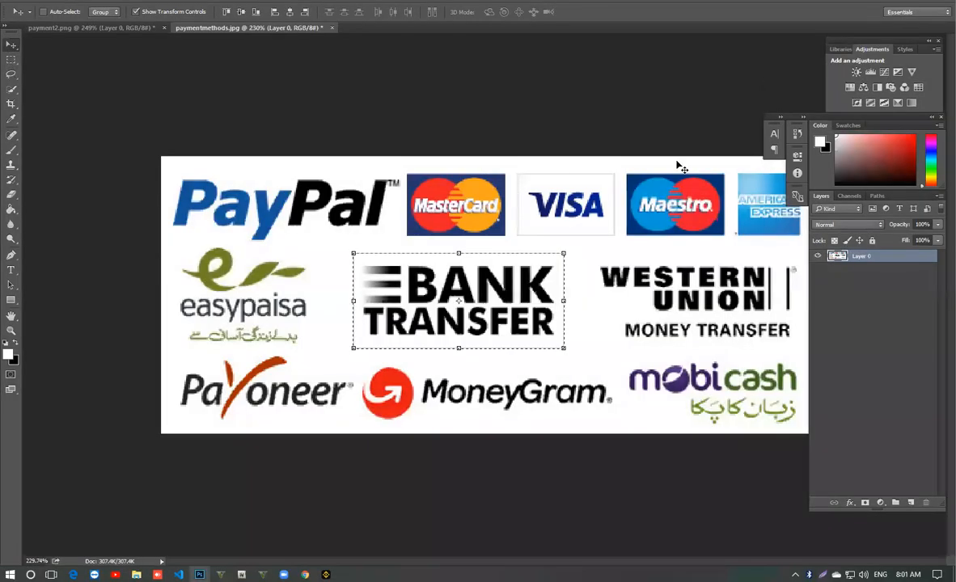
# - Bring the MasterCard and Visa logos together into payment2.png beside the Bank Transfer logo, scaled to about 58%
pyautogui.click(11, 60)
pyautogui.moveTo(404, 171); pyautogui.dragTo(617, 239)
pyautogui.press('v')
pyautogui.moveTo(529, 225); pyautogui.dragTo(419, 300)
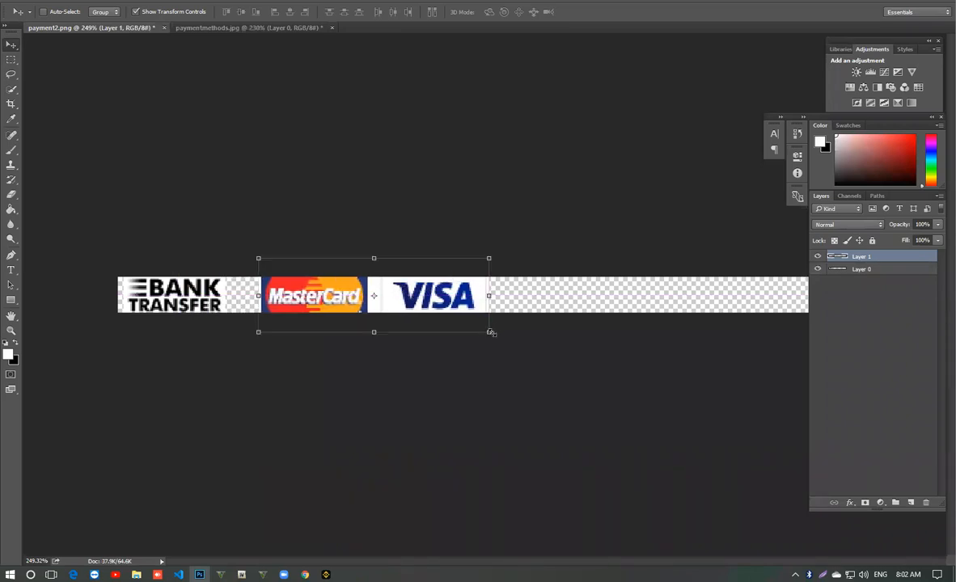
pyautogui.moveTo(490, 331); pyautogui.dragTo(365, 309)
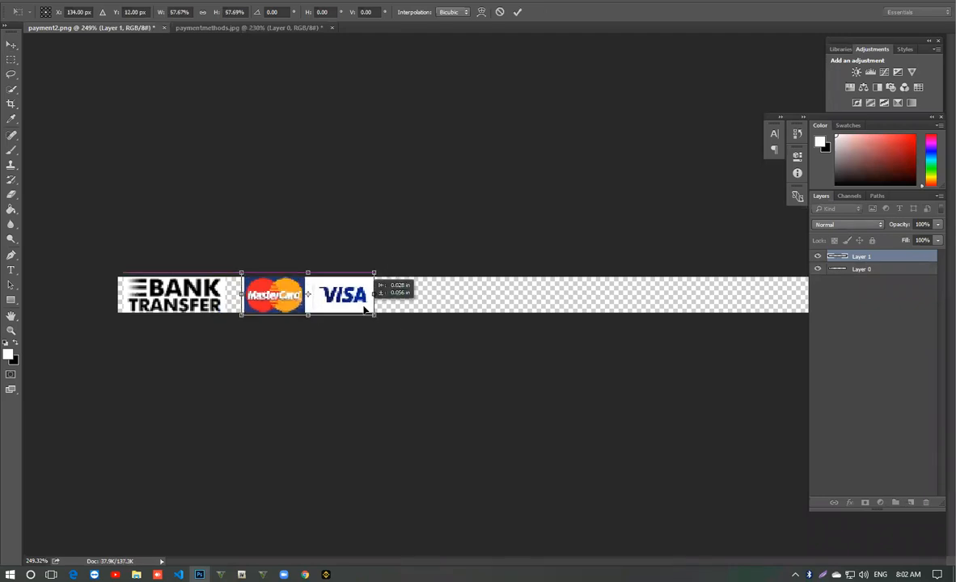
pyautogui.press('Return')
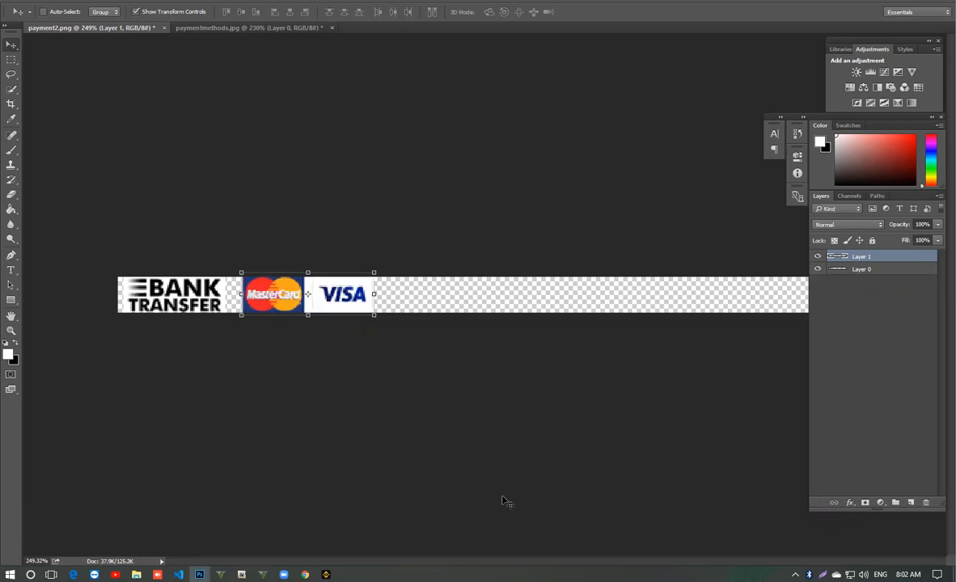
pyautogui.click(354, 300)
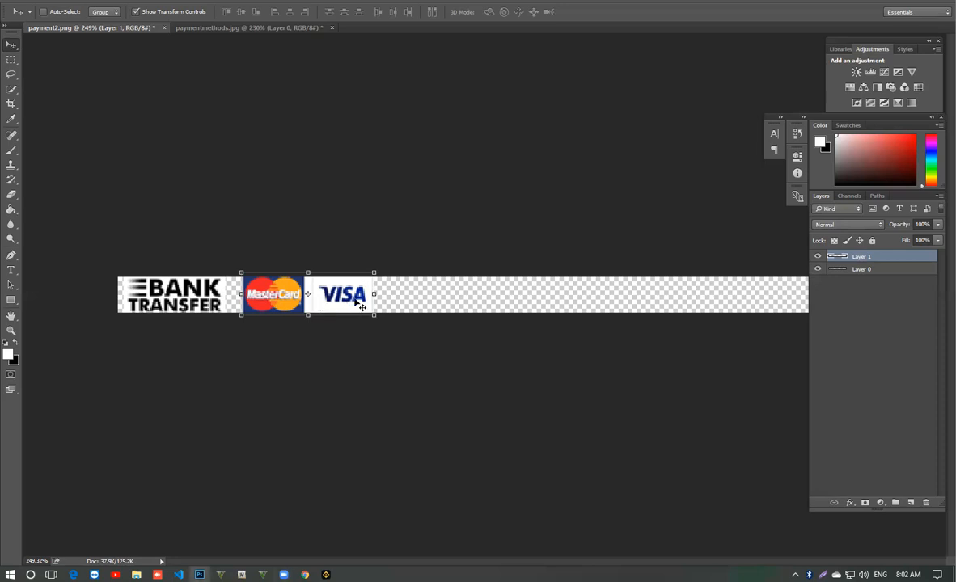
# - Close paymentmethods.jpg without saving its changes, leaving payment2.png open
pyautogui.click(10, 331)
pyautogui.moveTo(335, 309); pyautogui.dragTo(358, 329)
pyautogui.moveTo(430, 302); pyautogui.dragTo(451, 316)
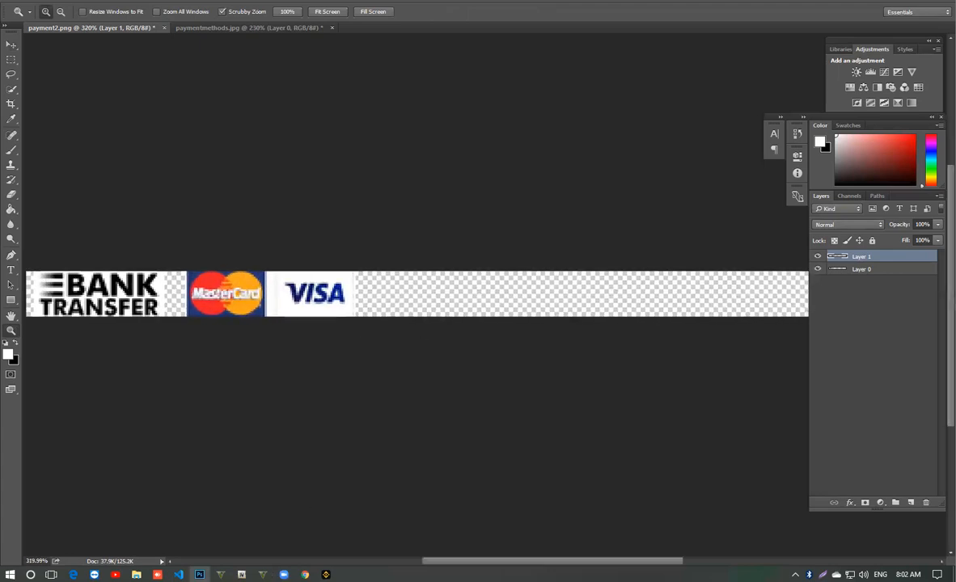
pyautogui.click(219, 24)
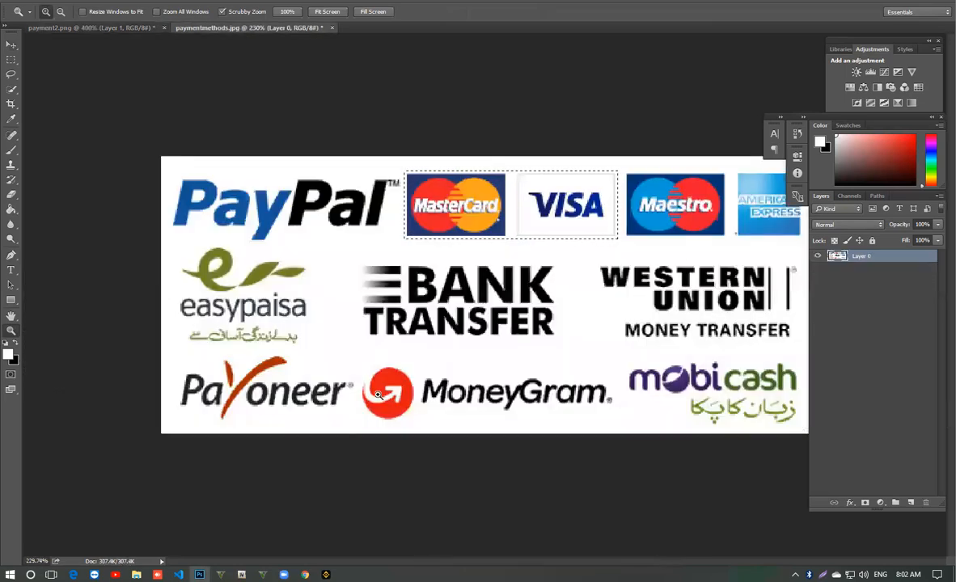
pyautogui.click(331, 28)
pyautogui.click(486, 207)
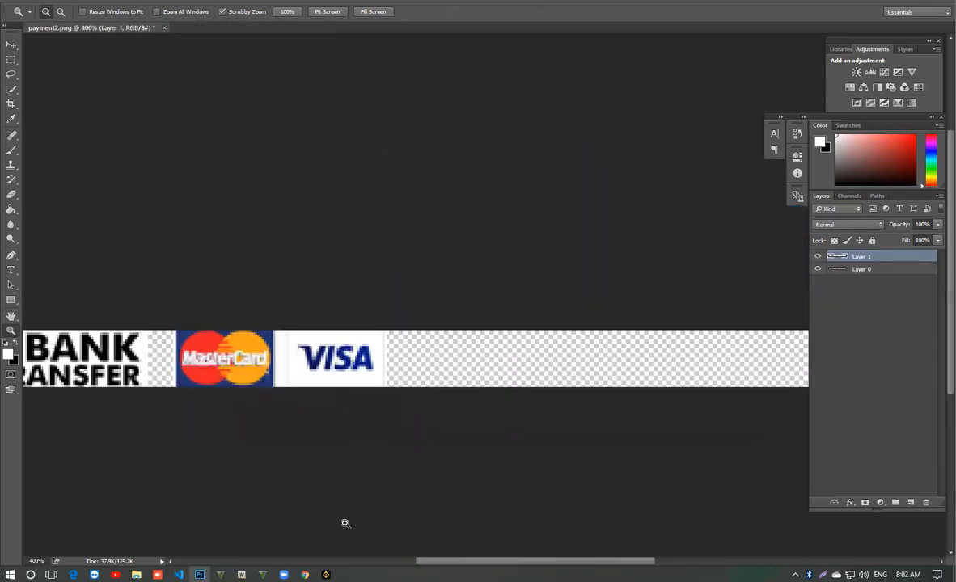
# - Open the downloaded easypay-logo-big.png from Chrome in Photoshop and move its logo into payment2.png
pyautogui.click(305, 573)
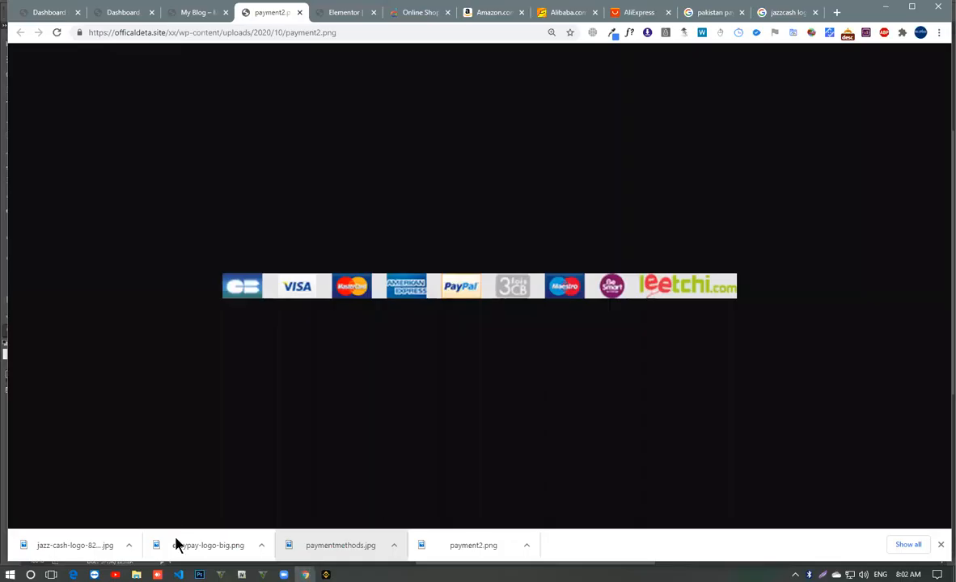
pyautogui.moveTo(177, 546); pyautogui.dragTo(398, 30)
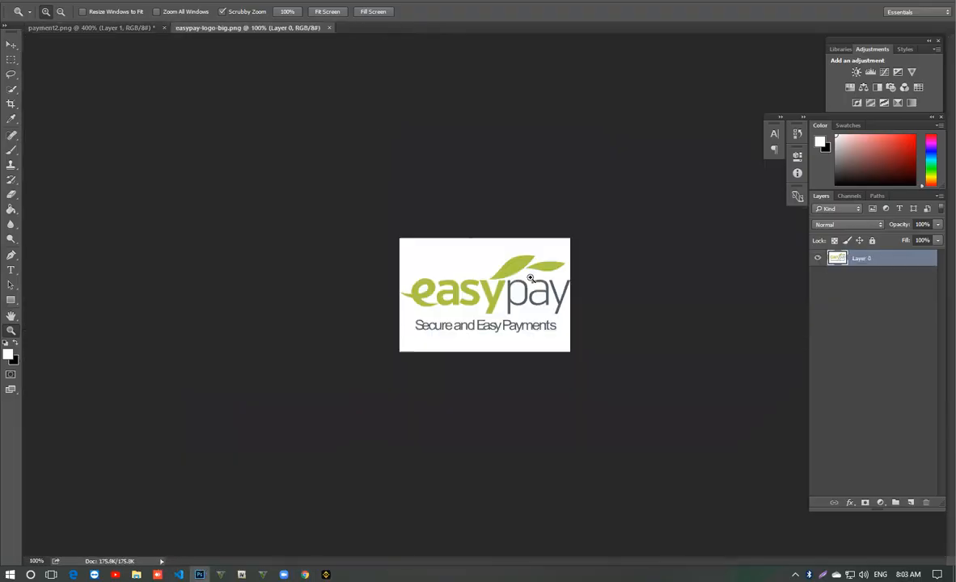
pyautogui.click(11, 46)
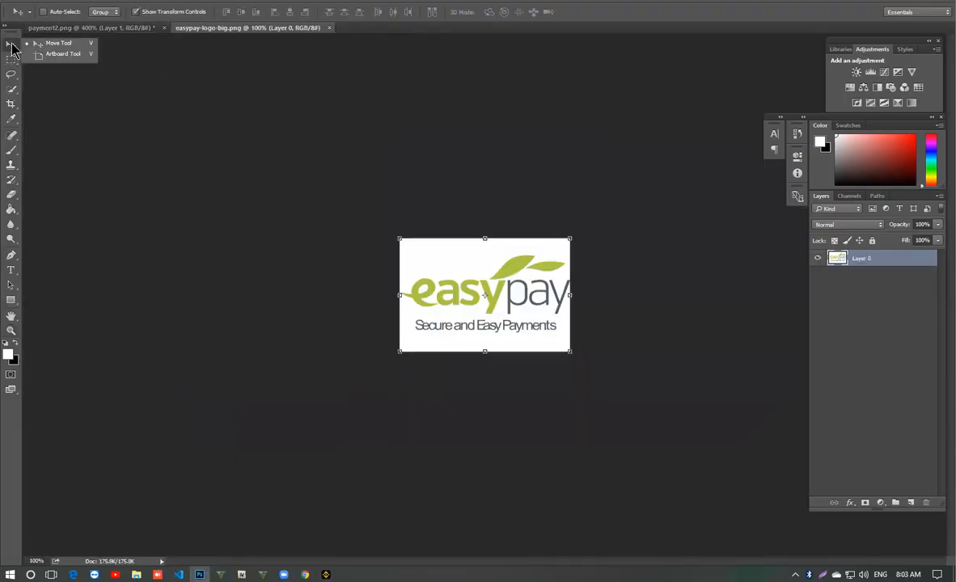
pyautogui.moveTo(434, 263); pyautogui.dragTo(531, 351)
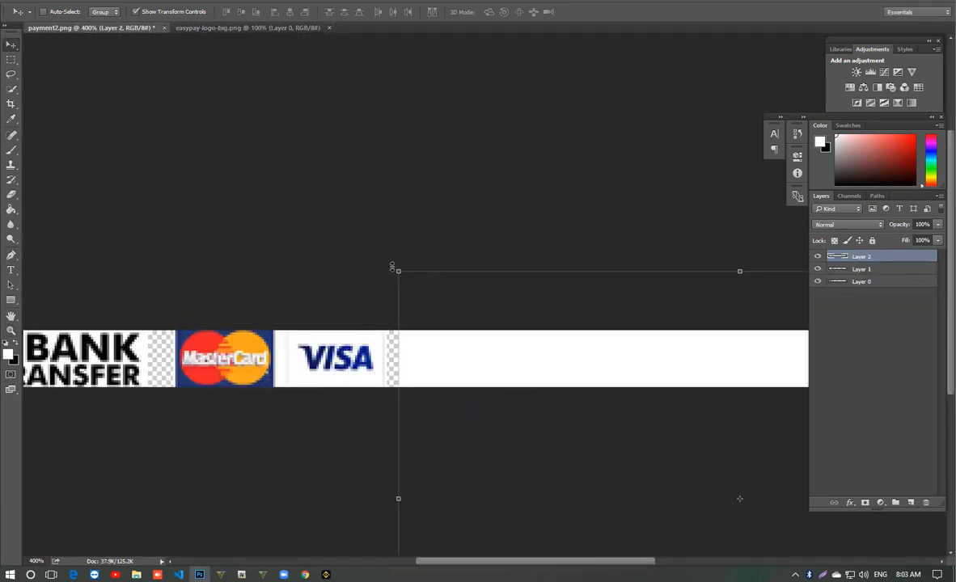
# - Scale the easypay logo down to about 16% and place it beside the Visa logo in the strip
pyautogui.moveTo(397, 271); pyautogui.dragTo(646, 439)
pyautogui.moveTo(663, 474); pyautogui.dragTo(420, 332)
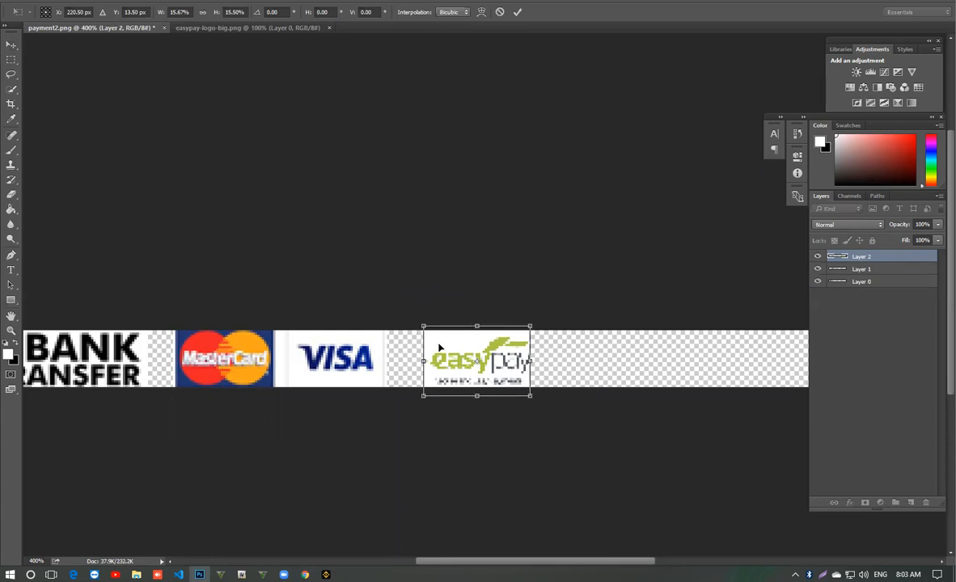
pyautogui.press('Return')
pyautogui.moveTo(467, 361); pyautogui.dragTo(593, 362)
pyautogui.click(11, 331)
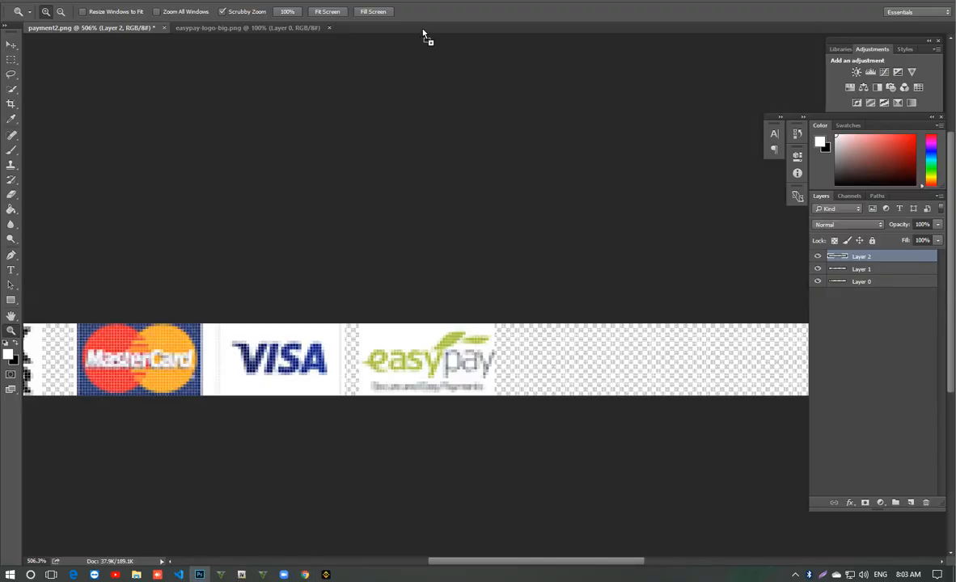
# - Open the downloaded Jazz Cash logo in Photoshop, close easypay-logo-big.png and unlock the Jazz Cash background layer
pyautogui.moveTo(422, 32); pyautogui.dragTo(382, 28)
pyautogui.click(328, 28)
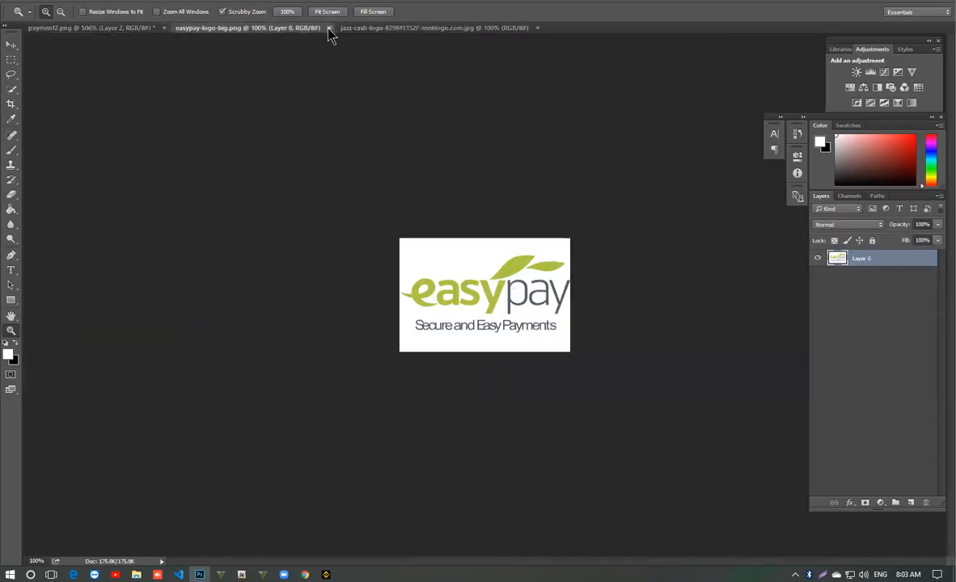
pyautogui.click(329, 27)
pyautogui.click(924, 259)
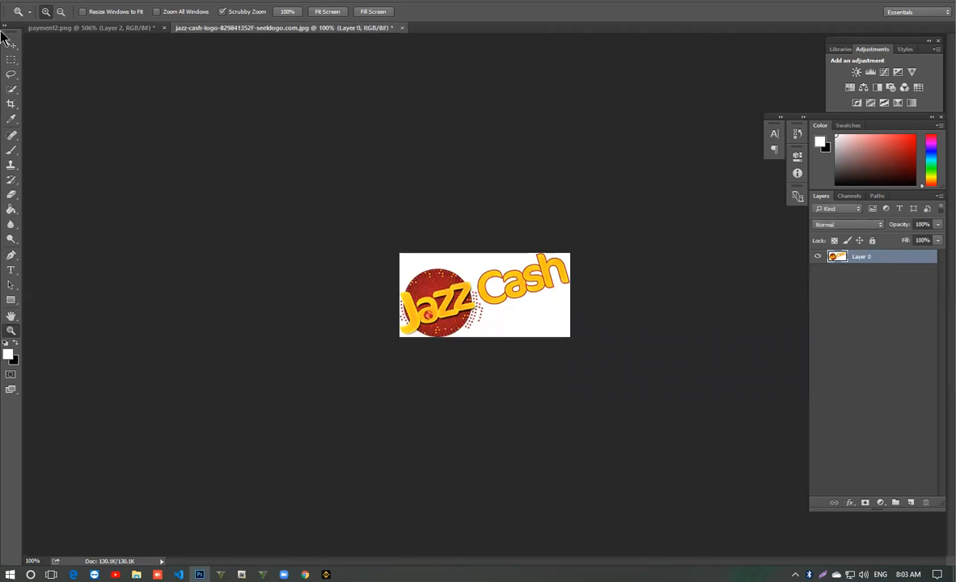
# - Move the Jazz Cash logo into payment2.png and scale it to the strip's height beside the easypay logo
pyautogui.click(11, 44)
pyautogui.moveTo(507, 261); pyautogui.dragTo(555, 386)
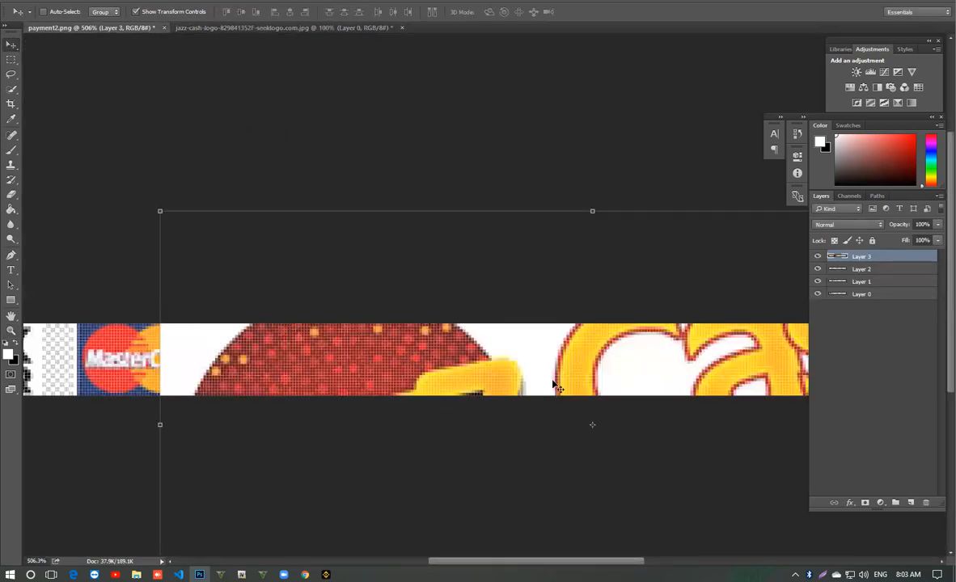
pyautogui.moveTo(160, 211); pyautogui.dragTo(557, 376)
pyautogui.moveTo(605, 449); pyautogui.dragTo(661, 401)
pyautogui.press('Return')
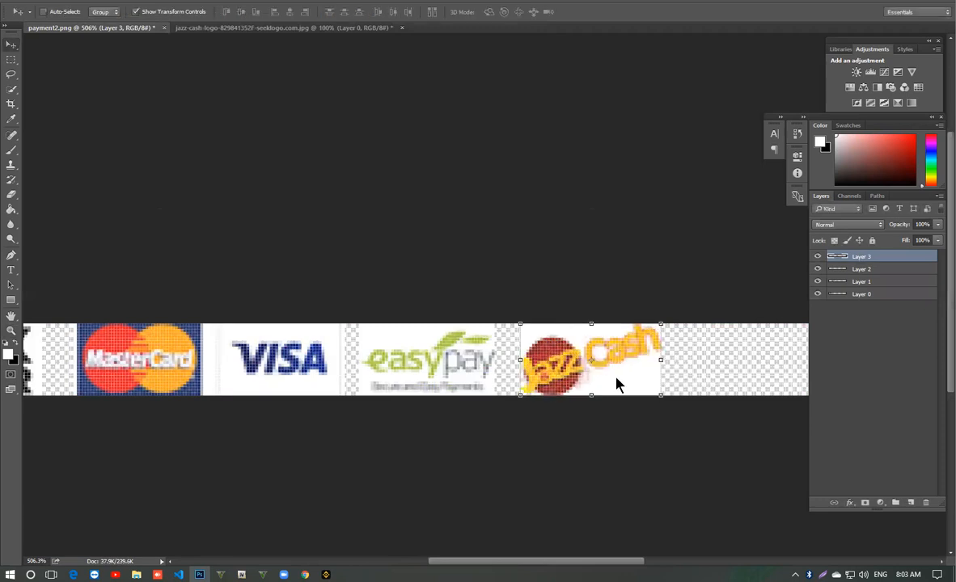
pyautogui.moveTo(578, 562); pyautogui.dragTo(703, 551)
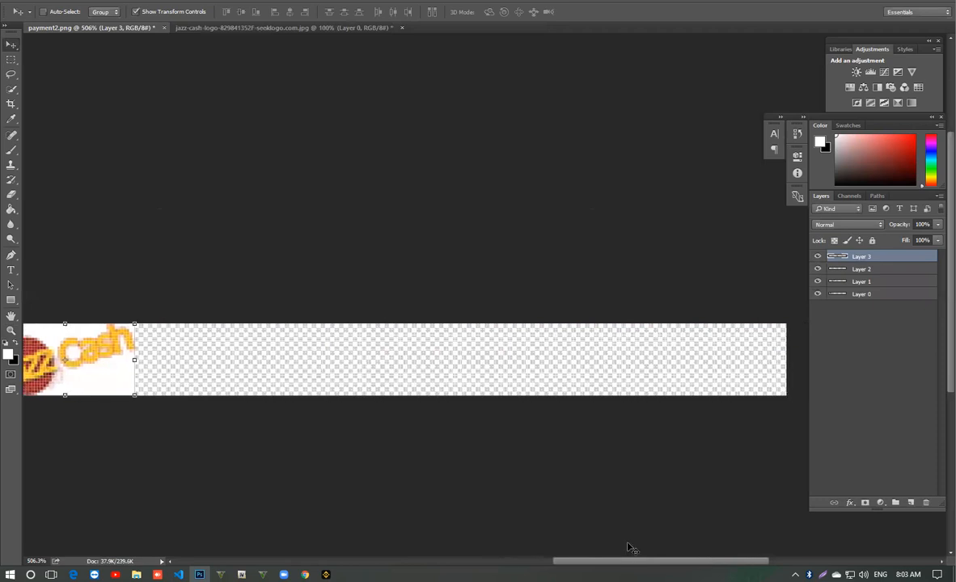
# - Switch to Chrome and search Google Images for "COD logo png"
pyautogui.click(305, 574)
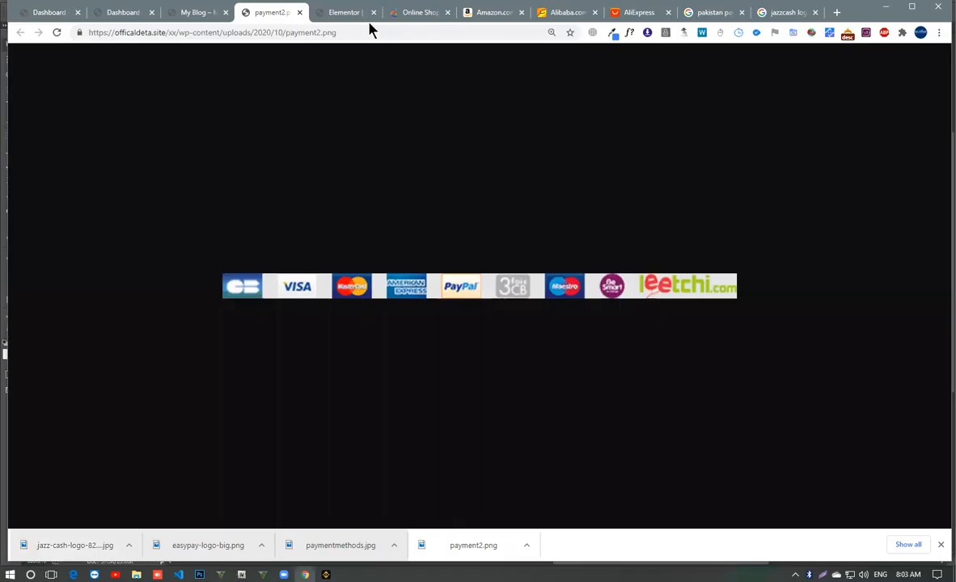
pyautogui.click(326, 39)
pyautogui.write('COD')
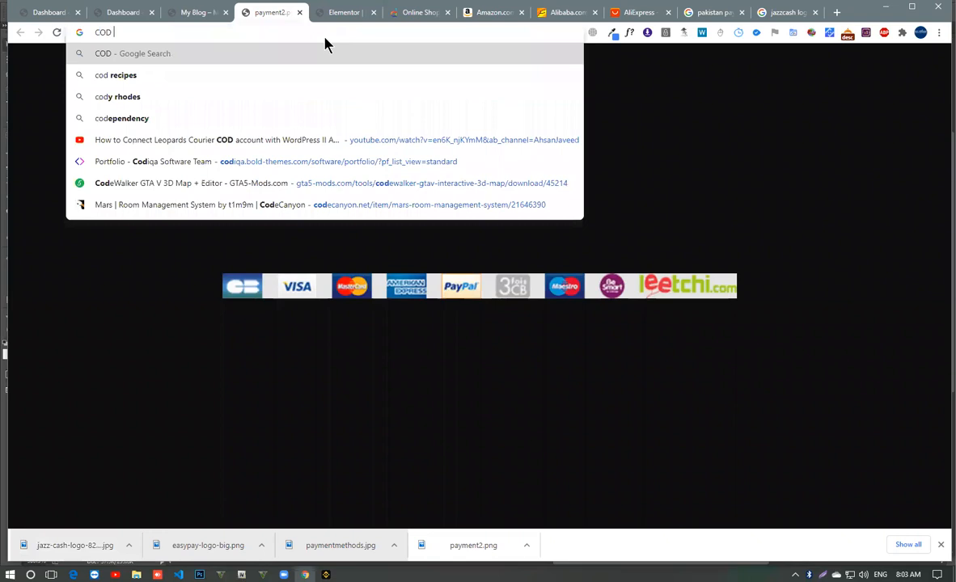
pyautogui.write(' logo png')
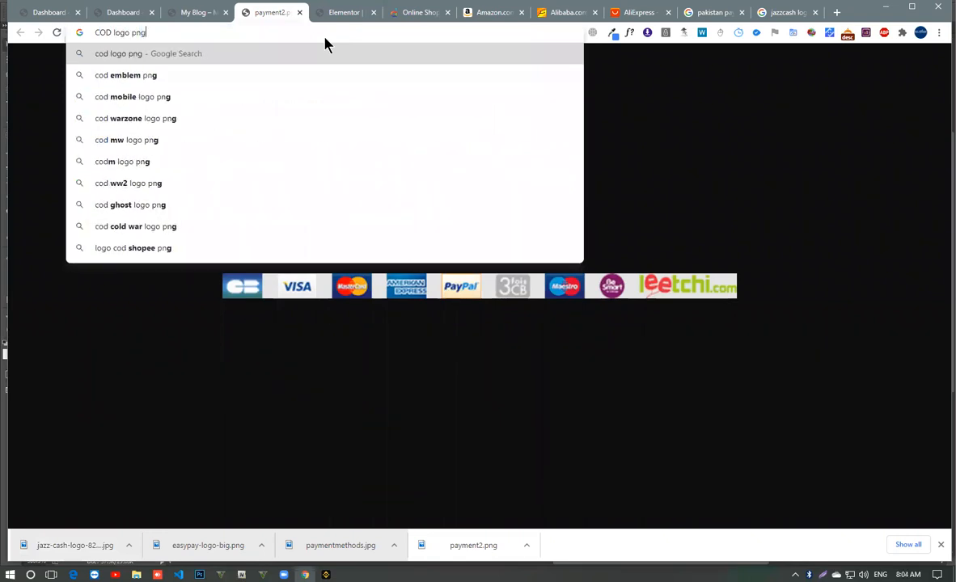
pyautogui.press('Return')
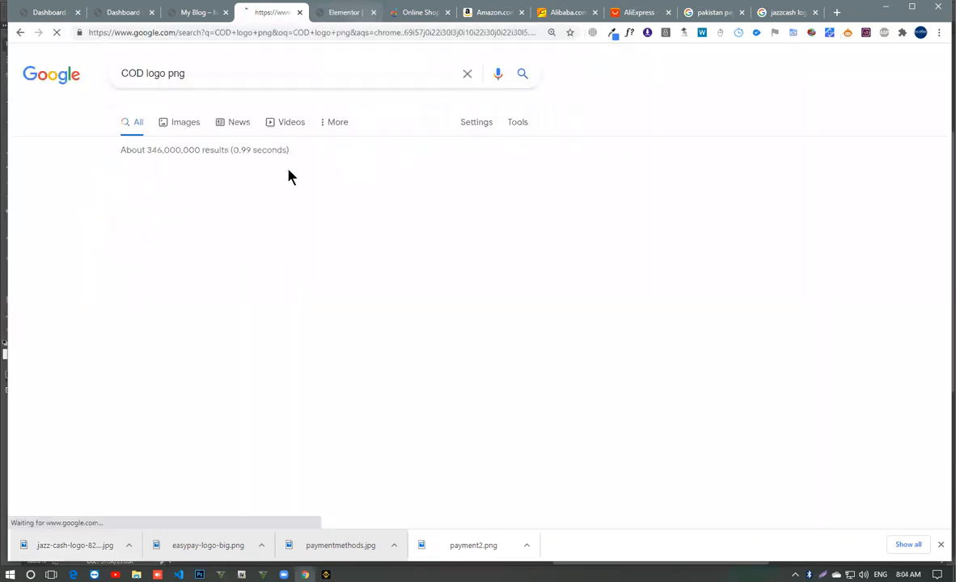
pyautogui.click(191, 129)
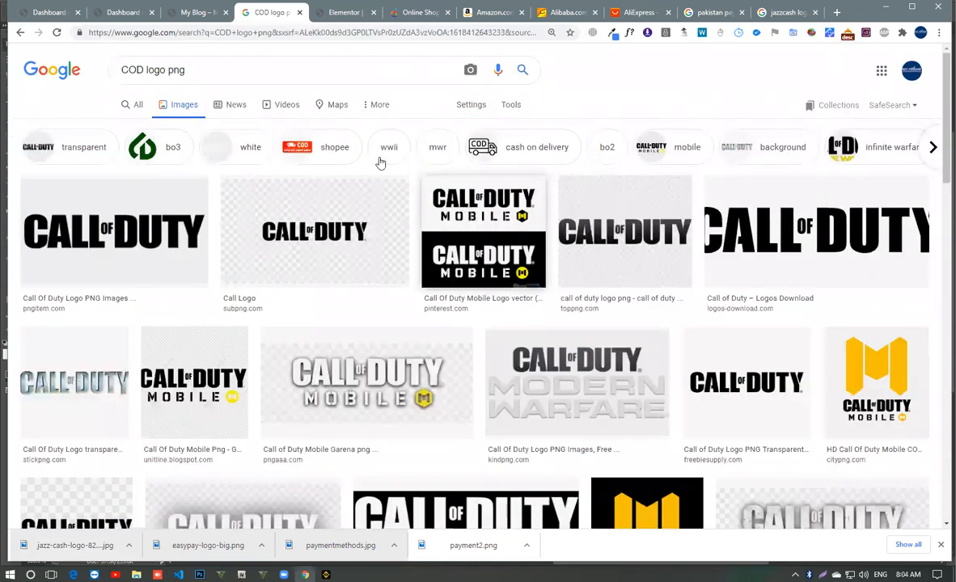
# - Change the image search to "cash on delivery logo png"
pyautogui.doubleClick(133, 70)
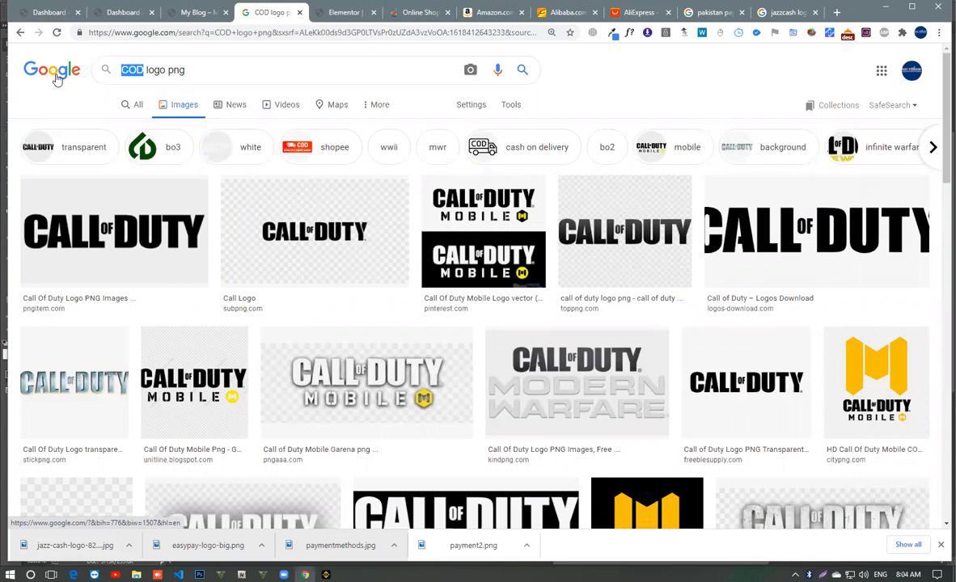
pyautogui.scroll(-4, 465, 346)
pyautogui.scroll(4, 465, 347)
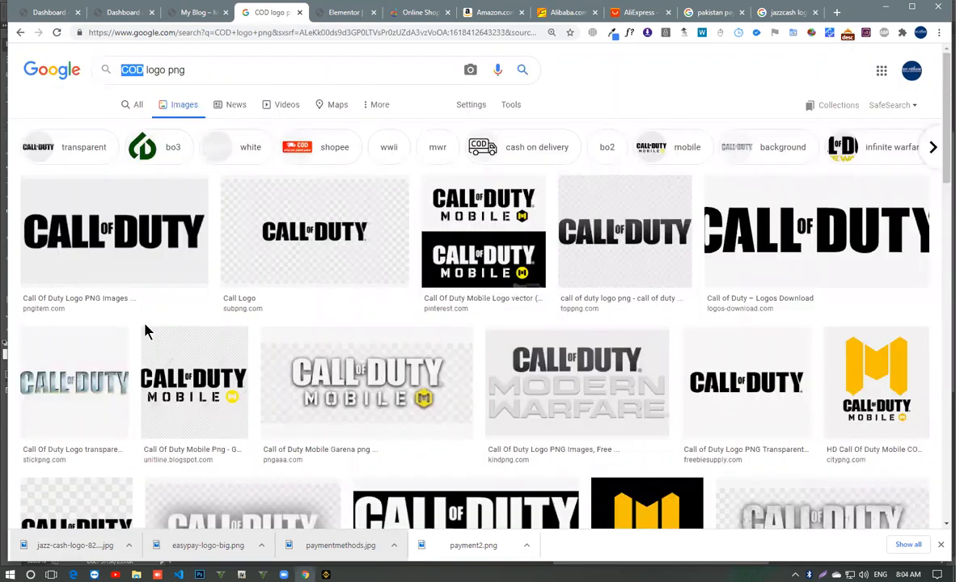
pyautogui.write('cash on de')
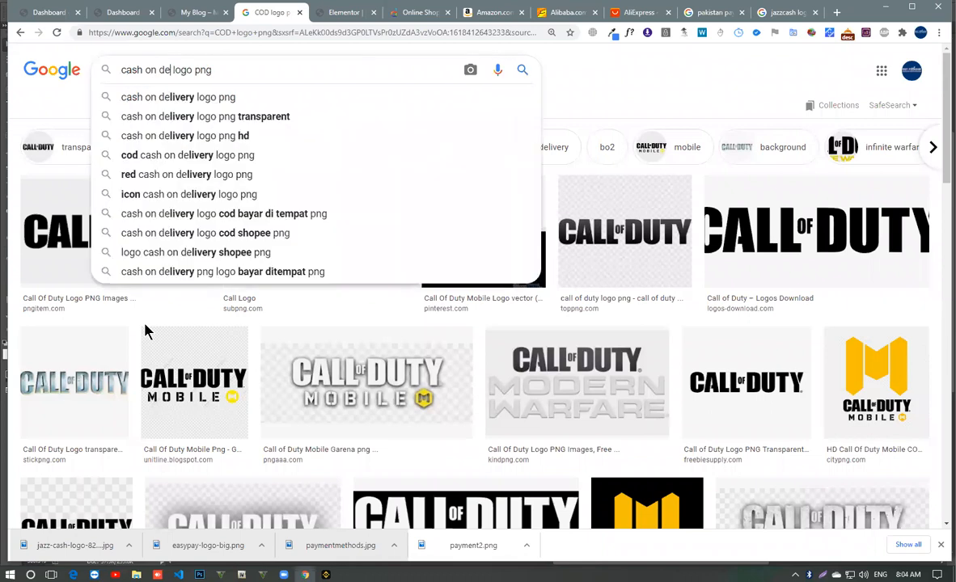
pyautogui.write('livery')
pyautogui.press('Return')
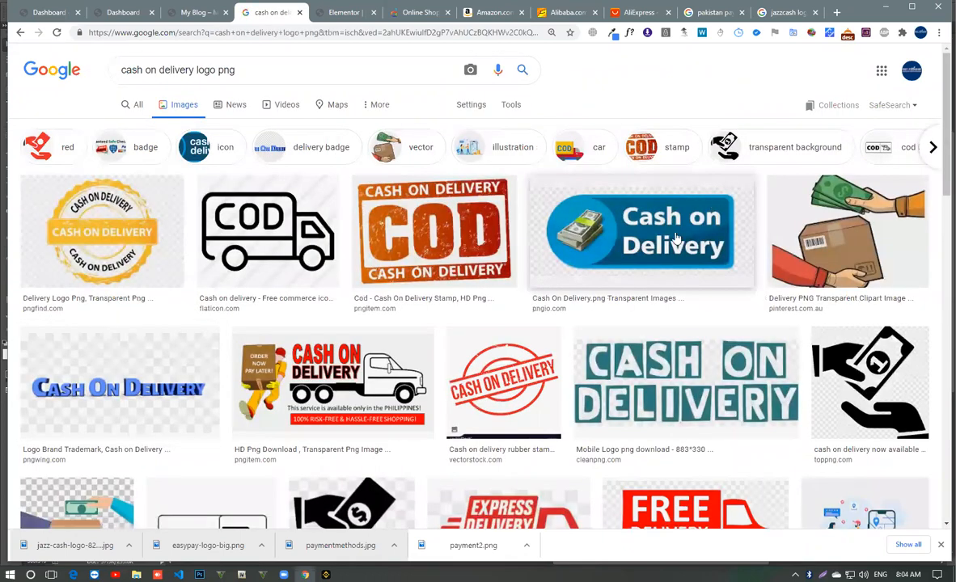
# - Save the blue Cash on Delivery image with the banknote stack from PNGio.com and open it in Photoshop
pyautogui.click(691, 247)
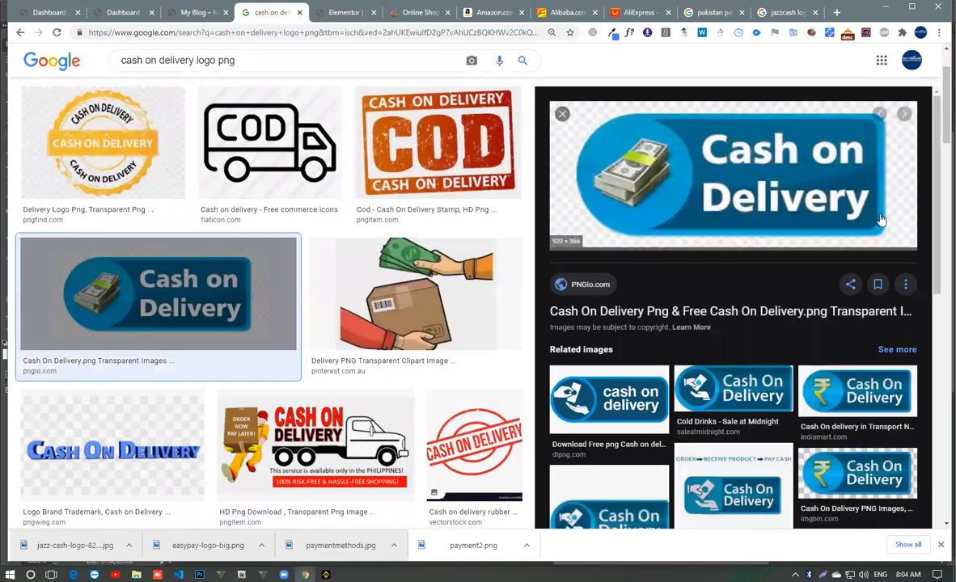
pyautogui.rightClick(857, 174)
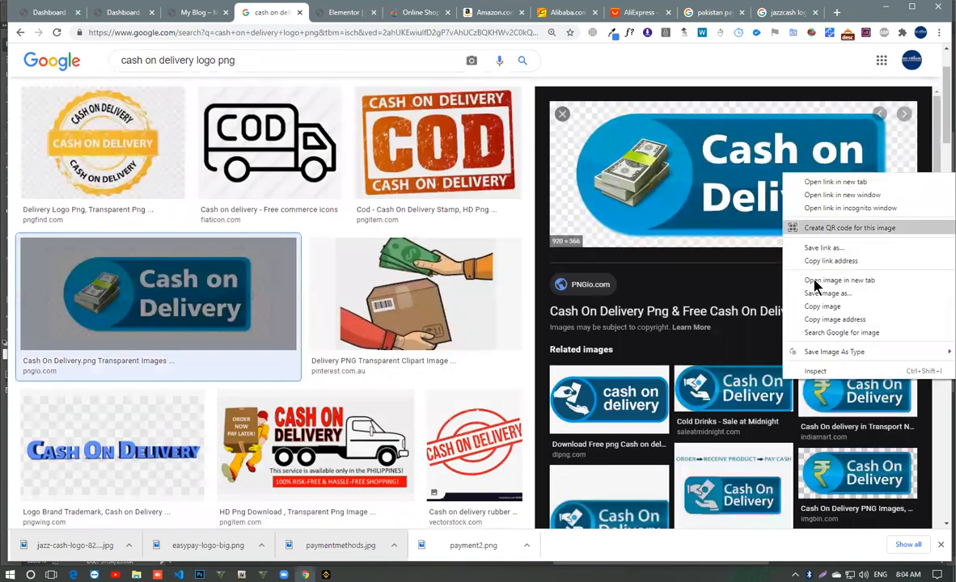
pyautogui.click(839, 296)
pyautogui.press('Return')
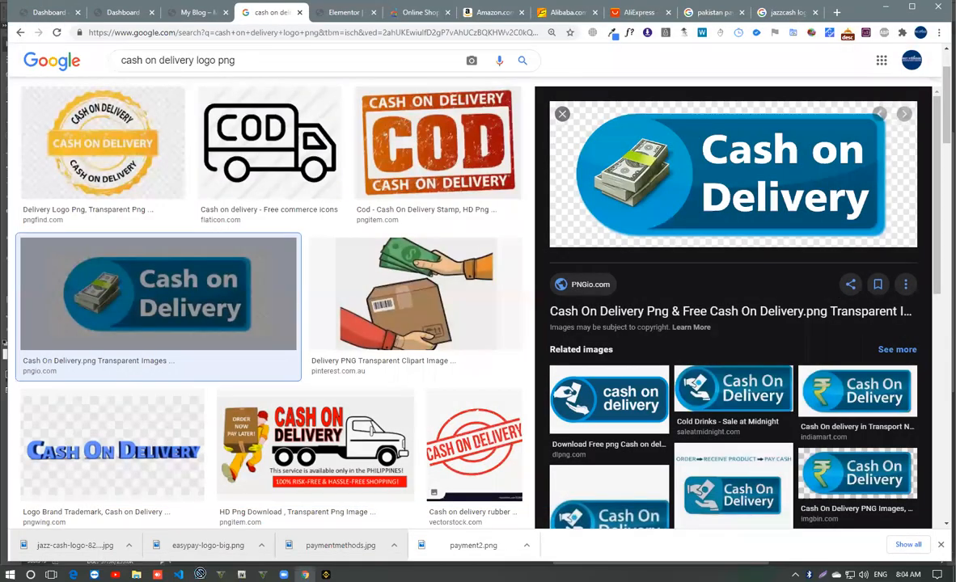
pyautogui.moveTo(199, 574); pyautogui.dragTo(434, 29)
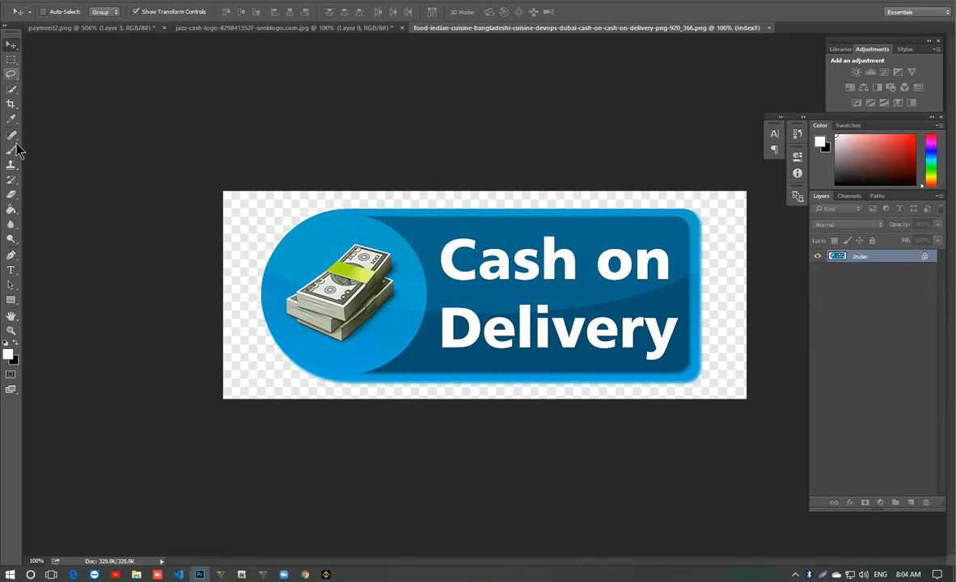
# - Select the checkered background around the Cash on Delivery badge with the Magic Wand and delete it
pyautogui.click(10, 194)
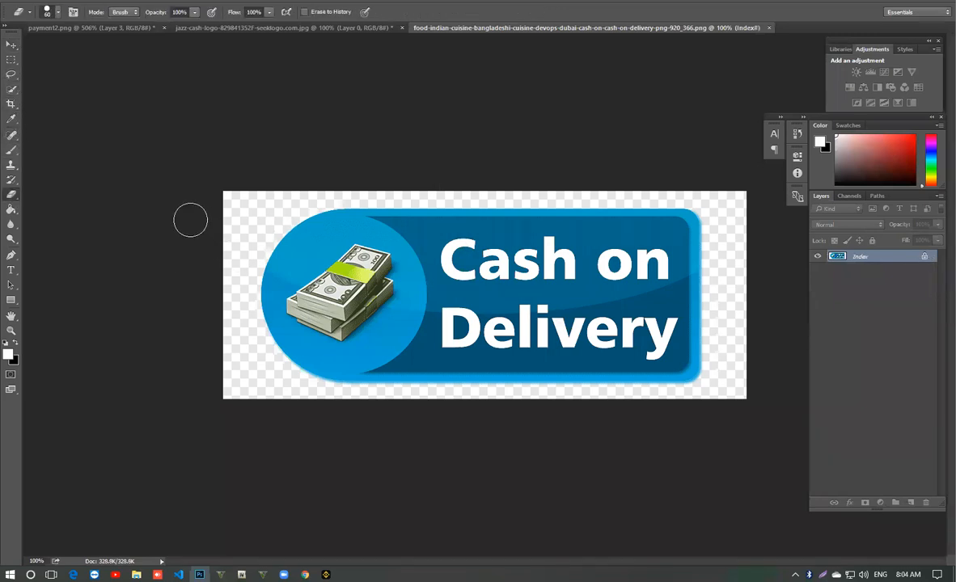
pyautogui.rightClick(18, 88)
pyautogui.click(80, 100)
pyautogui.click(255, 202)
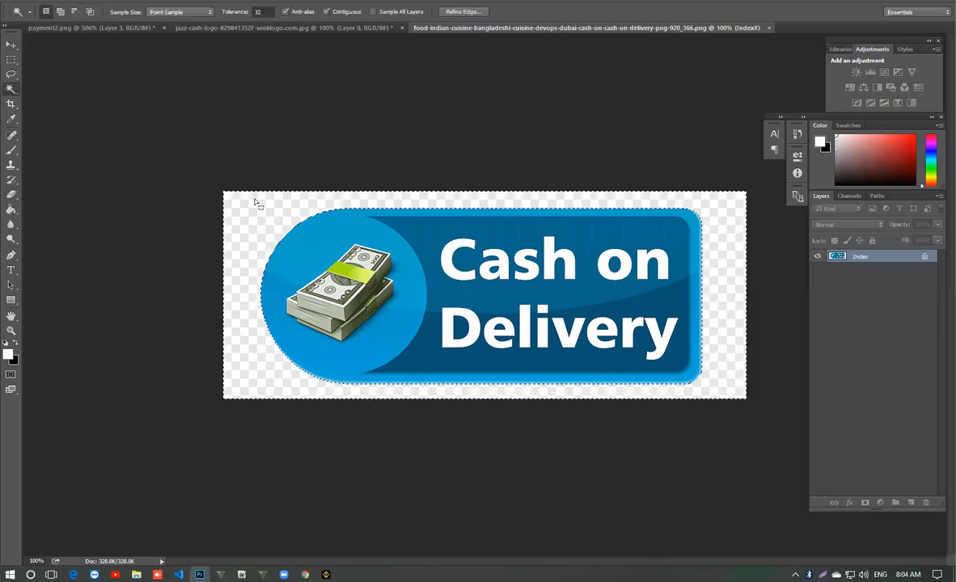
pyautogui.press('BackSpace')
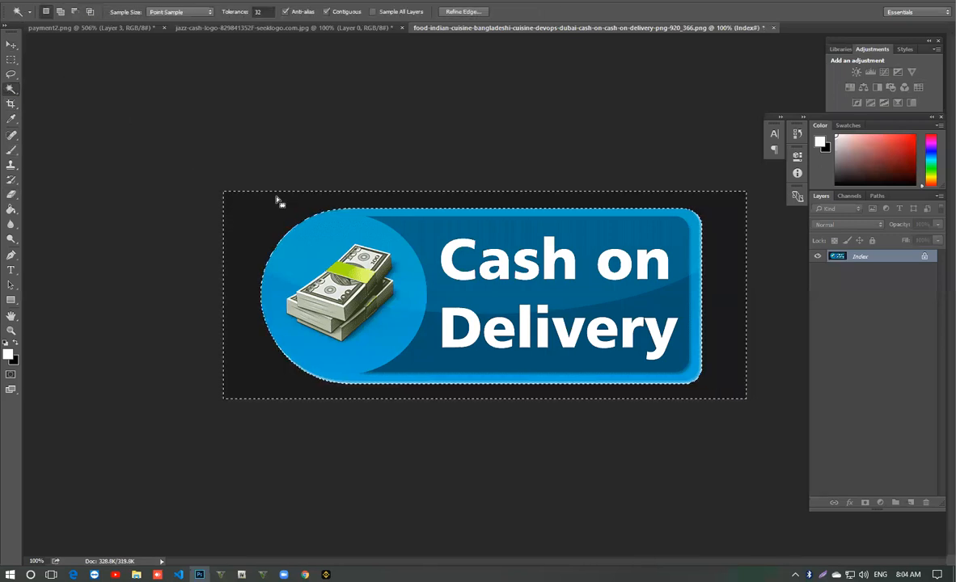
# - Close the Cash on Delivery image without saving and return to the image results in Chrome
pyautogui.hotkey('ctrl', 'w')
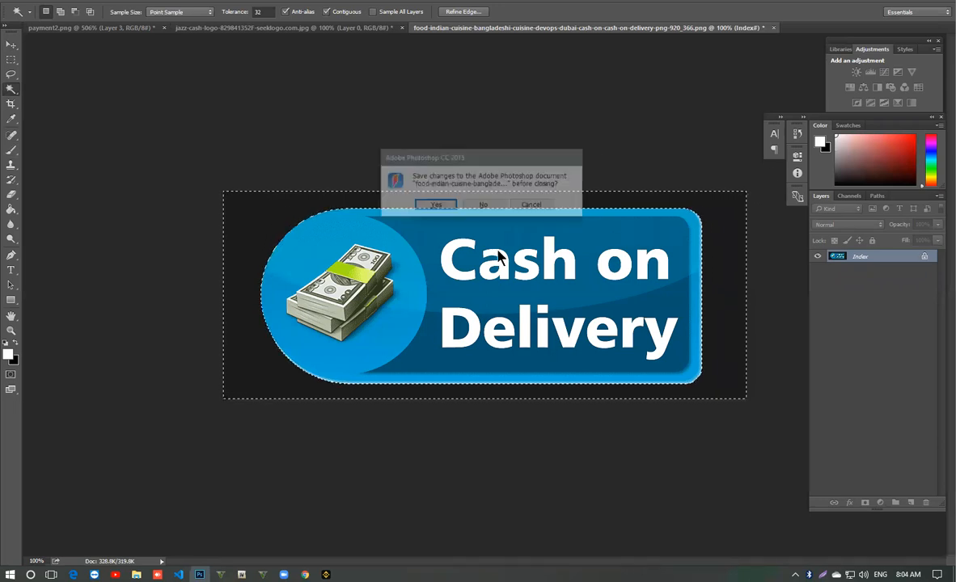
pyautogui.click(534, 206)
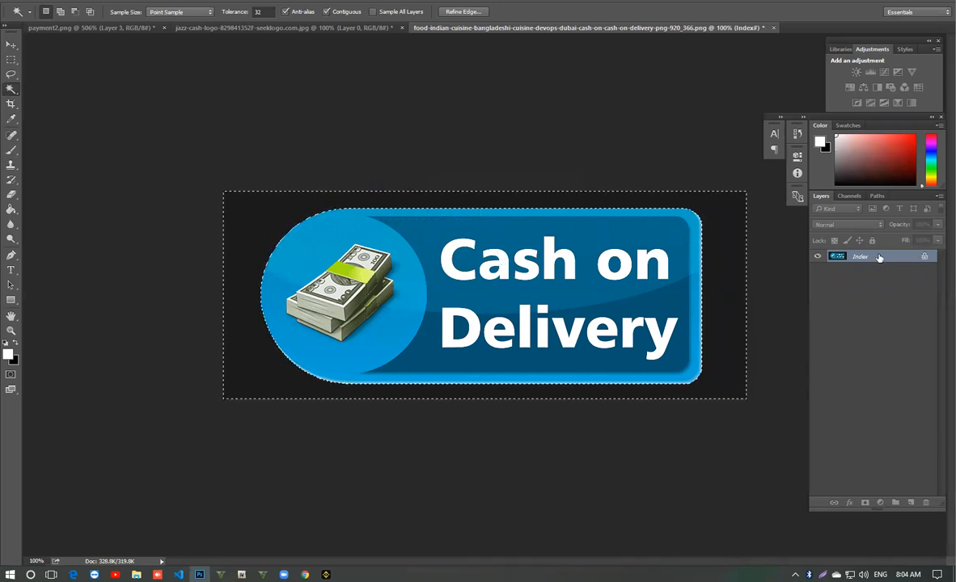
pyautogui.hotkey('ctrl', 'w')
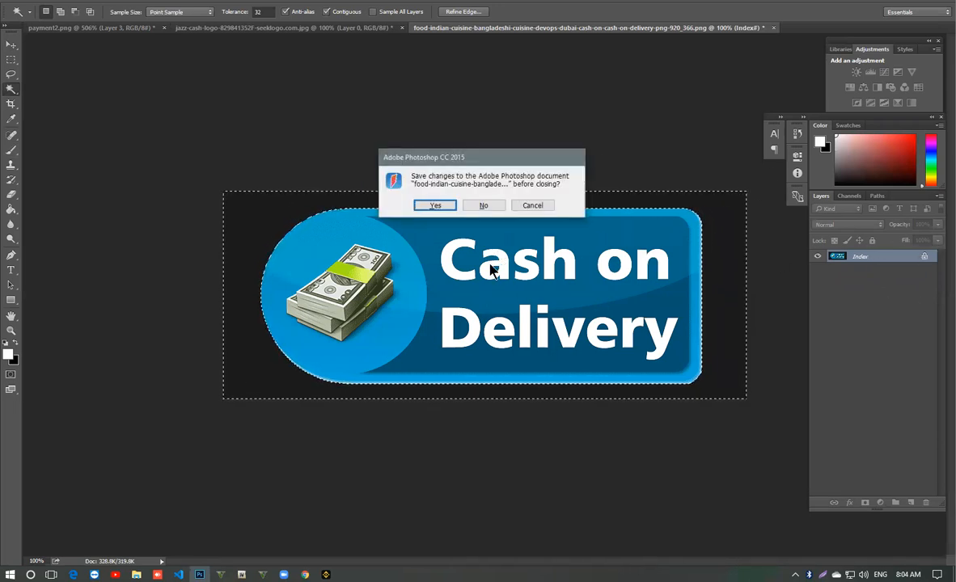
pyautogui.click(487, 207)
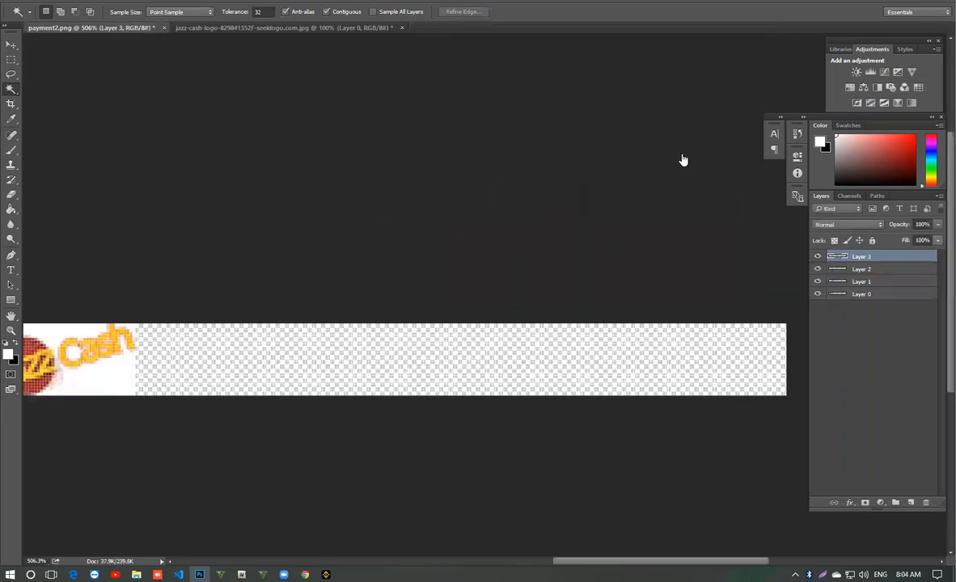
pyautogui.hotkey('alt', 'Tab')
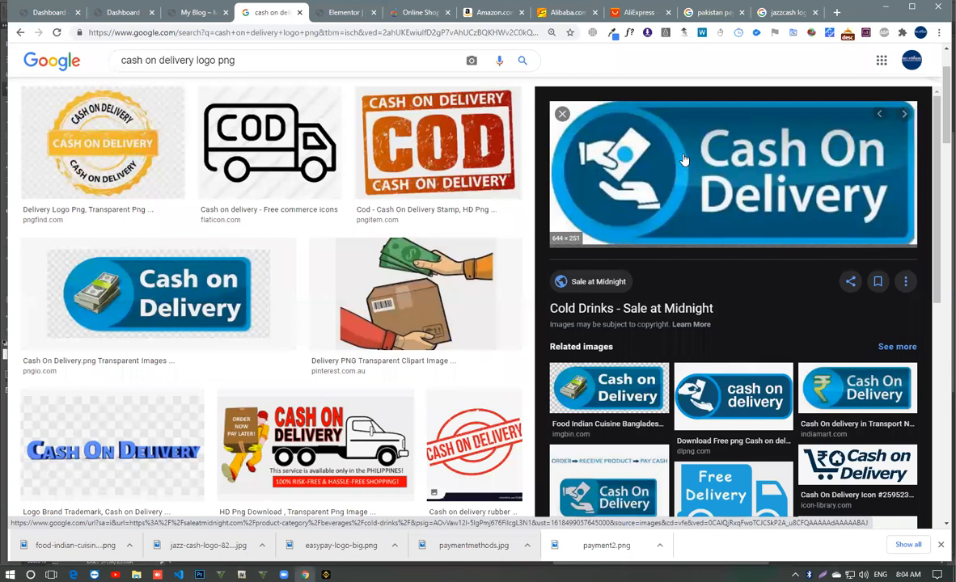
# - Save the Cash On Delivery image with the two hands from Sale at Midnight and open it in Photoshop
pyautogui.rightClick(685, 159)
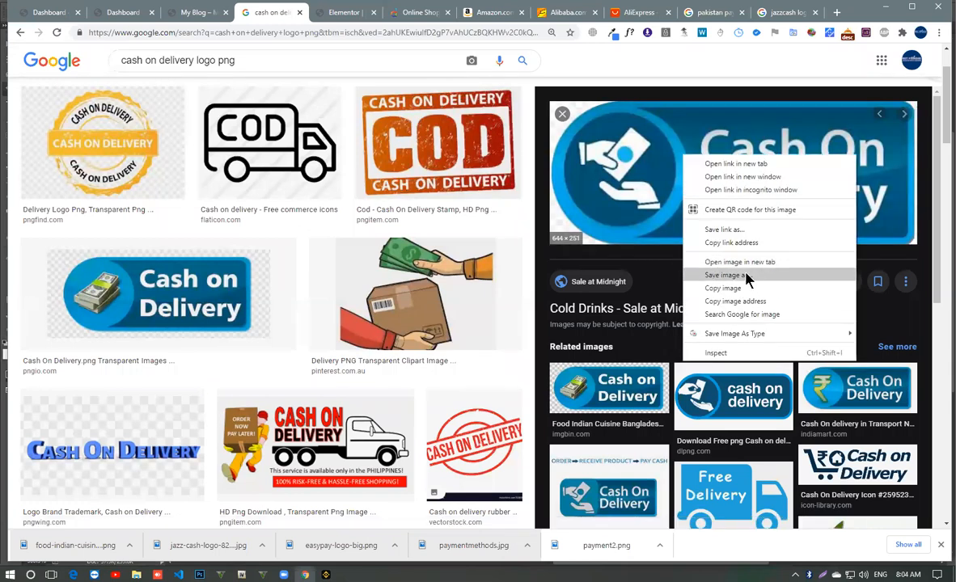
pyautogui.click(687, 252)
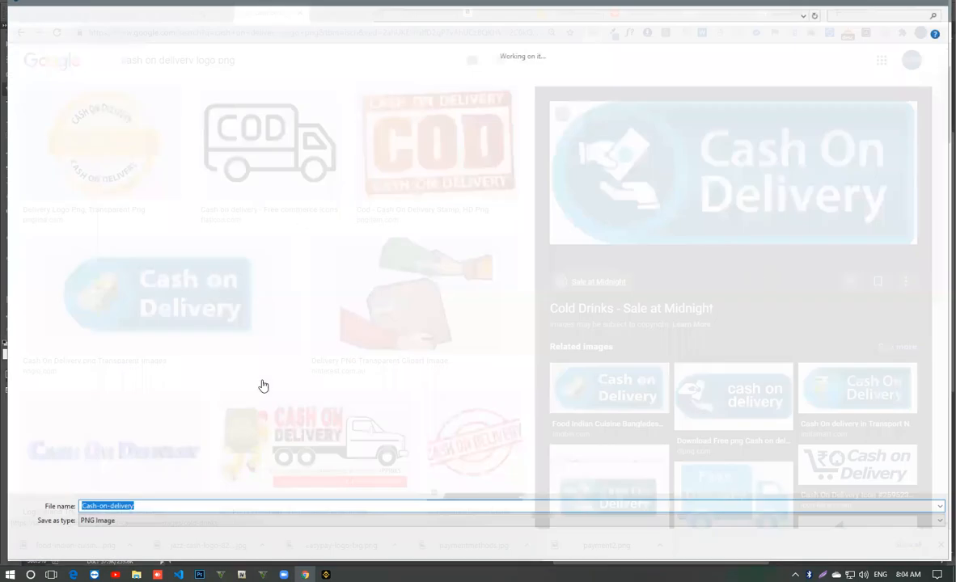
pyautogui.press('Return')
pyautogui.moveTo(141, 544); pyautogui.dragTo(488, 28)
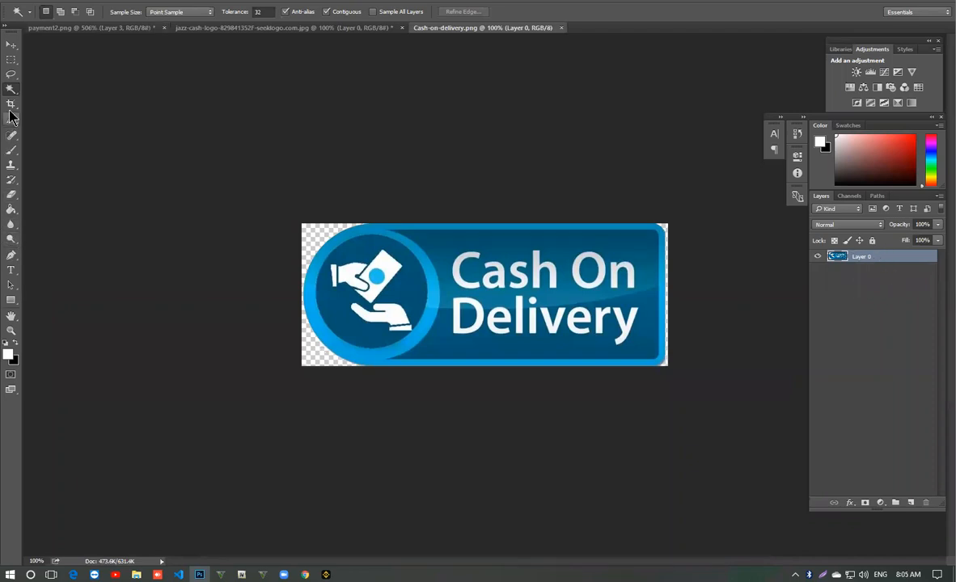
# - Copy the Cash On Delivery badge with the Move tool into the payment2.png strip
pyautogui.click(313, 232)
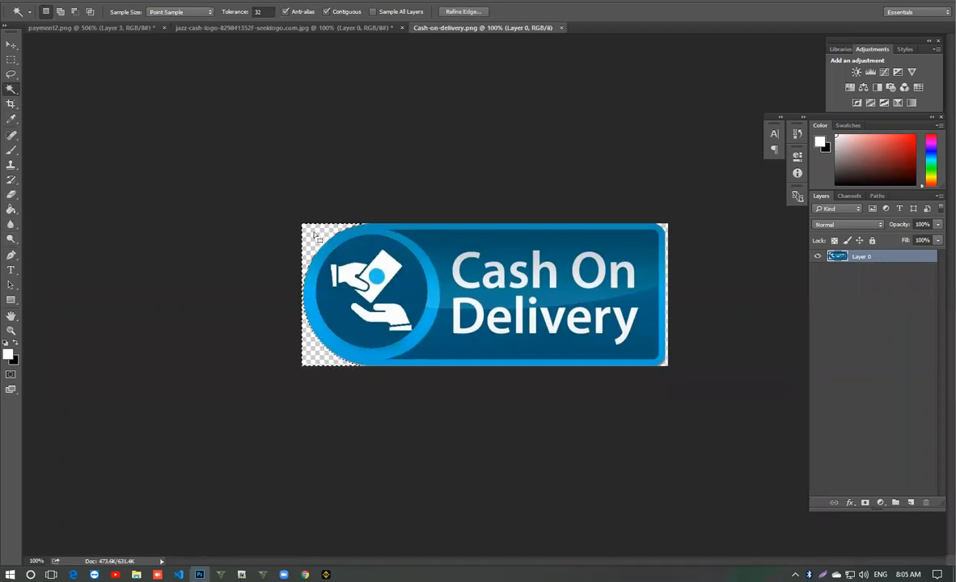
pyautogui.click(12, 45)
pyautogui.moveTo(377, 201); pyautogui.dragTo(304, 378)
pyautogui.moveTo(284, 331); pyautogui.dragTo(463, 270)
pyautogui.moveTo(239, 263); pyautogui.dragTo(332, 206)
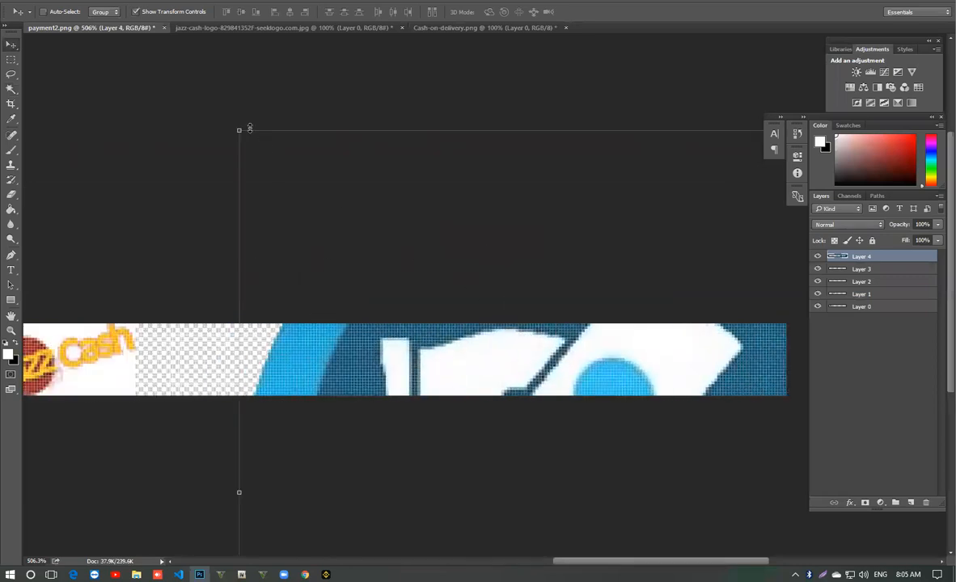
# - Scale the Cash On Delivery badge to the strip's height and place it after the Jazz Cash logo
pyautogui.moveTo(240, 130); pyautogui.dragTo(108, 166)
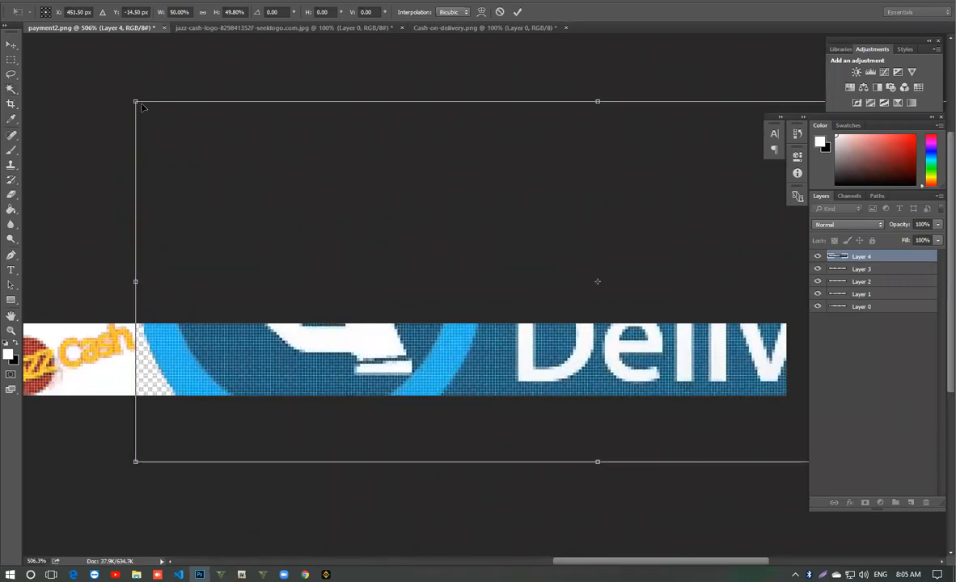
pyautogui.moveTo(133, 101); pyautogui.dragTo(232, 360)
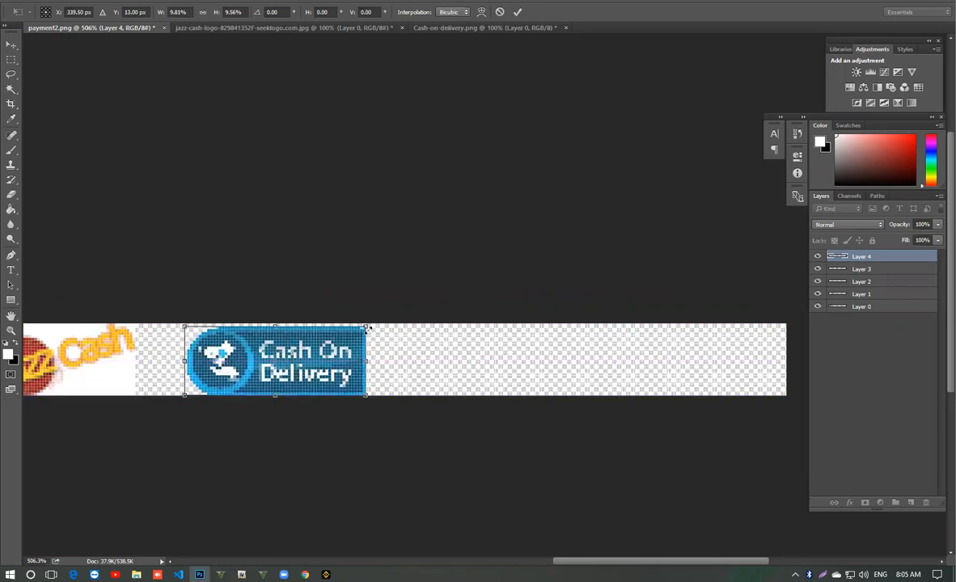
pyautogui.moveTo(366, 324); pyautogui.dragTo(369, 322)
pyautogui.doubleClick(349, 360)
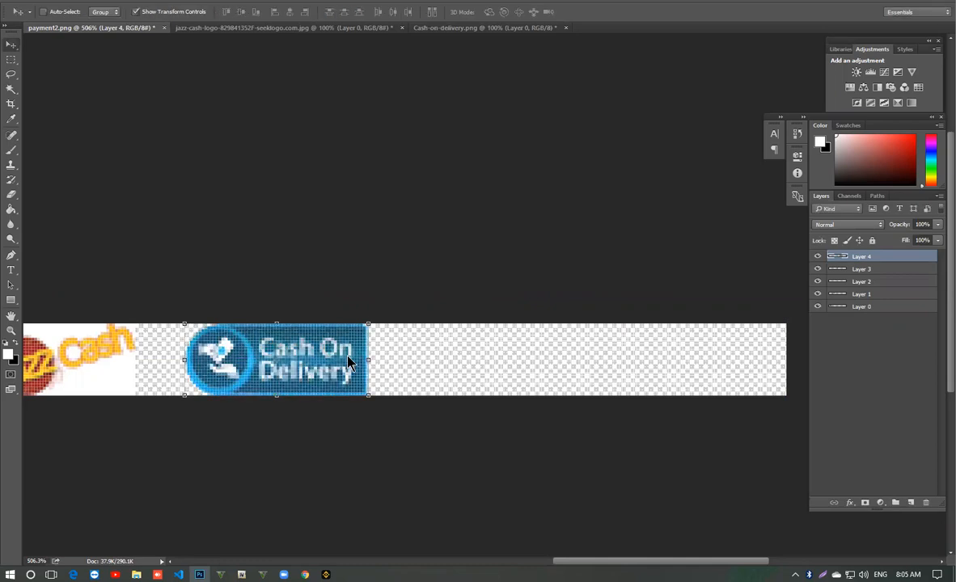
pyautogui.click(11, 331)
pyautogui.moveTo(478, 369); pyautogui.dragTo(435, 353)
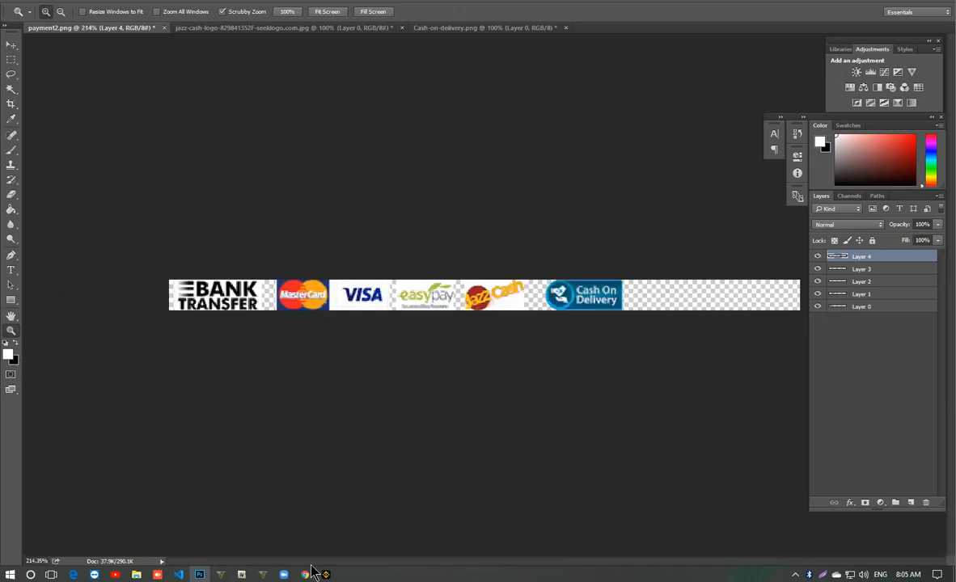
# - Switch to Chrome and open the website dotfounder.pk in a new tab
pyautogui.click(305, 574)
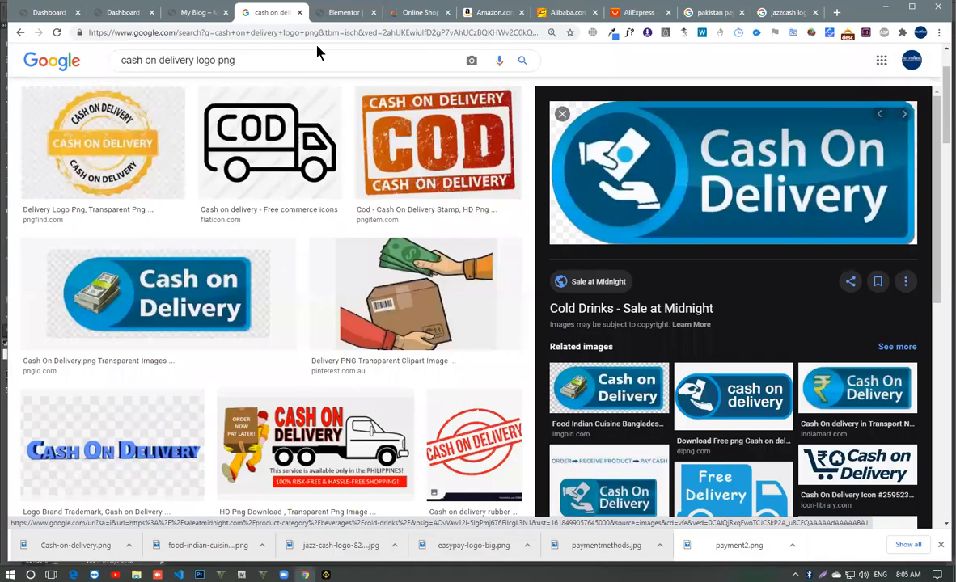
pyautogui.click(838, 12)
pyautogui.write('dotfounder.pk')
pyautogui.press('Return')
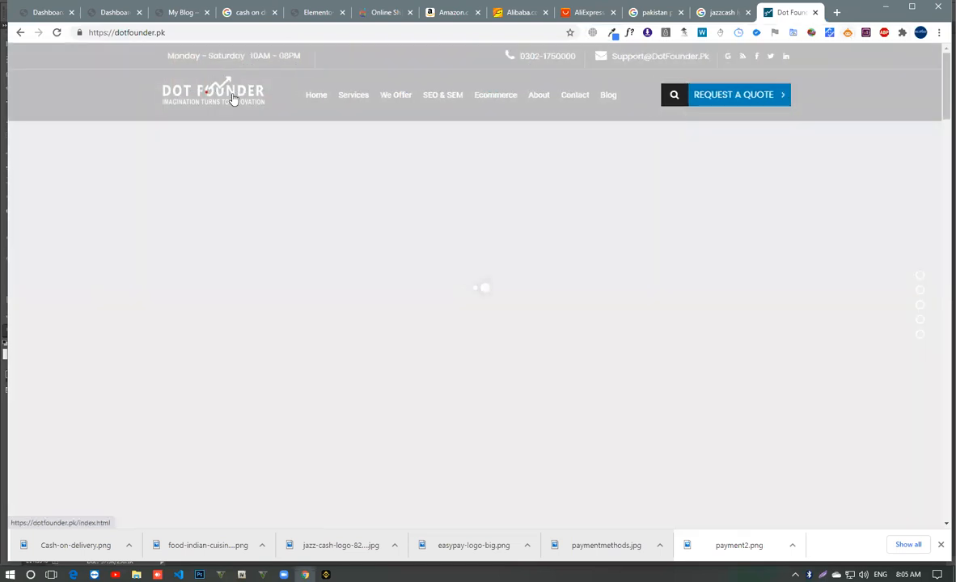
# - Save the Dot Founder header logo as an image and open it in Photoshop
pyautogui.rightClick(234, 96)
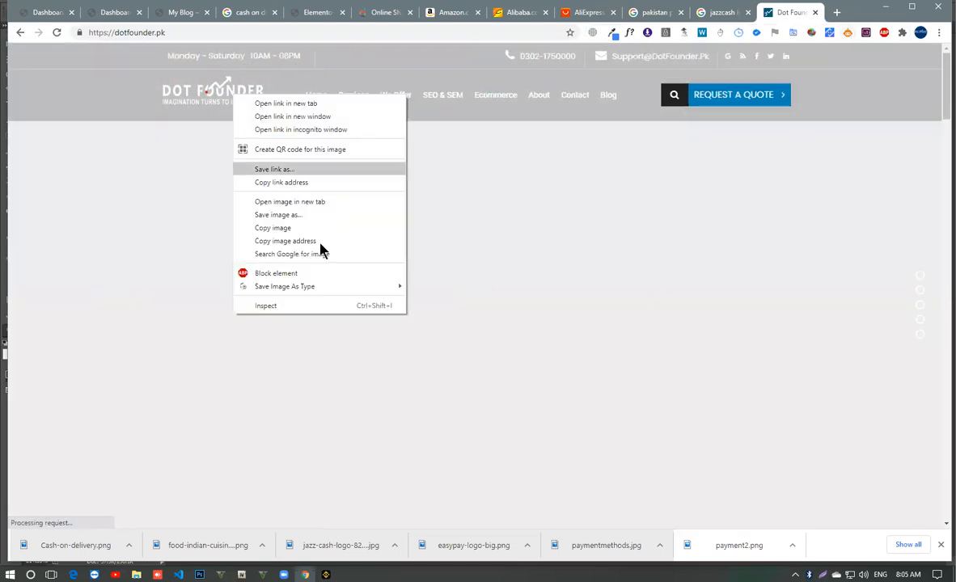
pyautogui.click(333, 215)
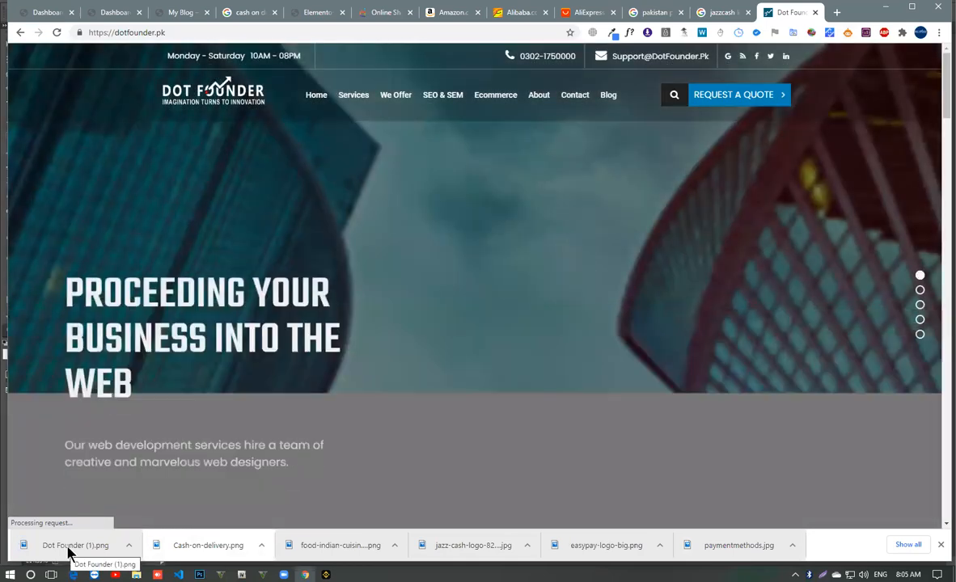
pyautogui.click(199, 574)
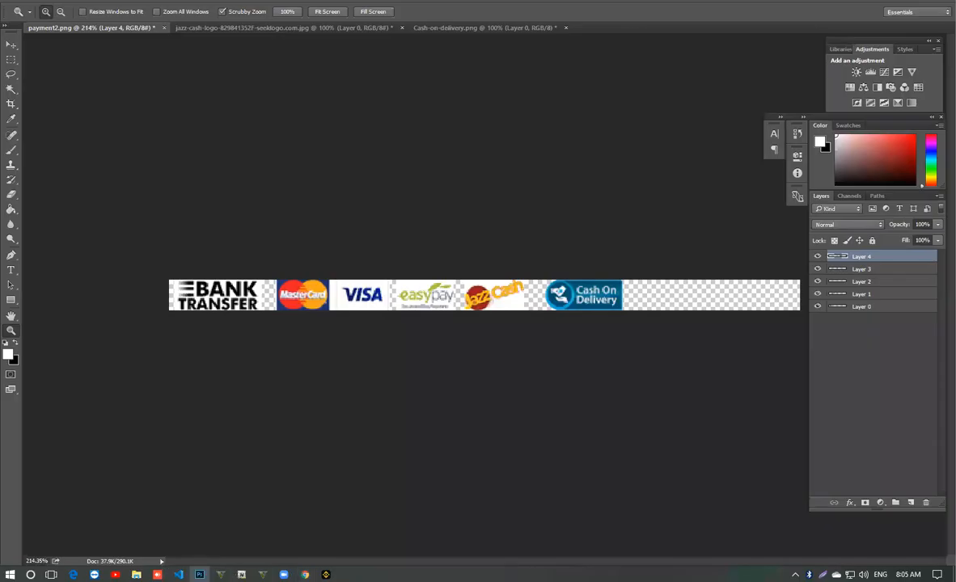
pyautogui.moveTo(621, 23); pyautogui.dragTo(624, 32)
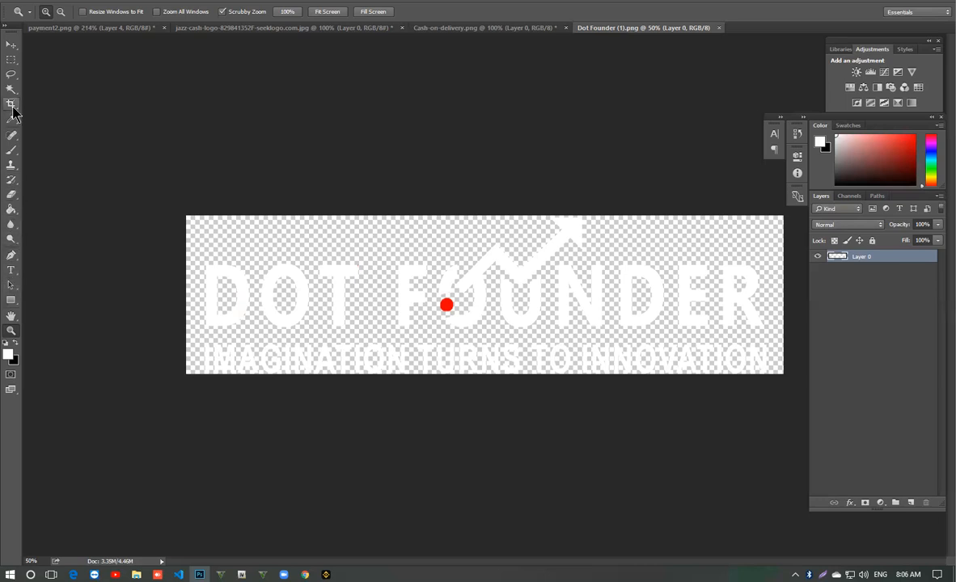
# - Fill the DOT FOUNDER letters and the arrow with black using the Paint Bucket, leaving the dot red
pyautogui.click(15, 344)
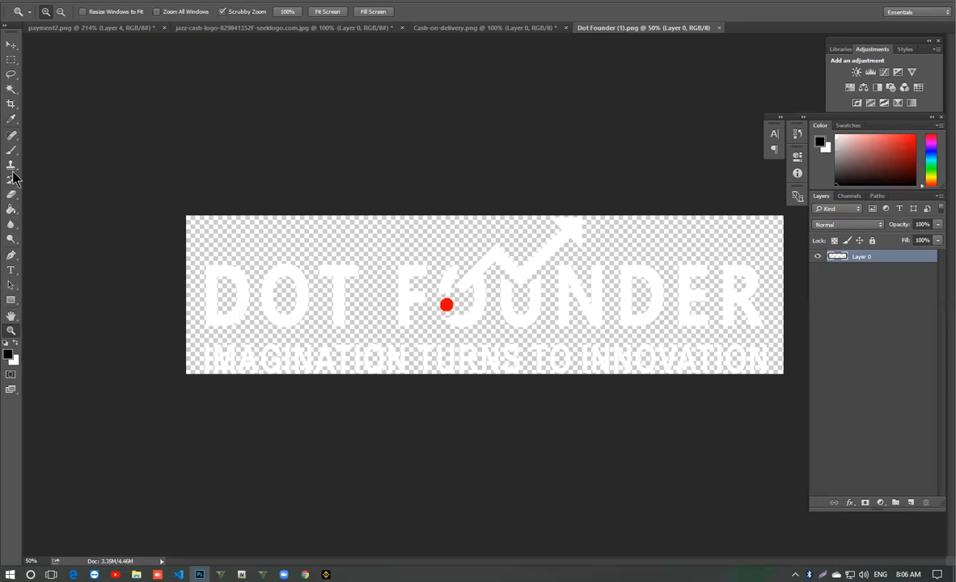
pyautogui.click(11, 209)
pyautogui.click(241, 266)
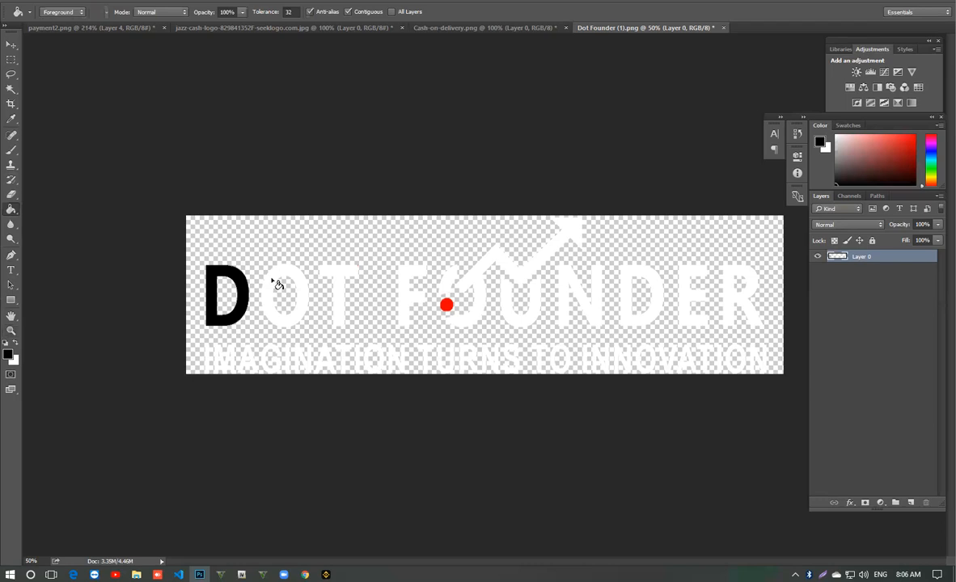
pyautogui.click(266, 270)
pyautogui.click(420, 272)
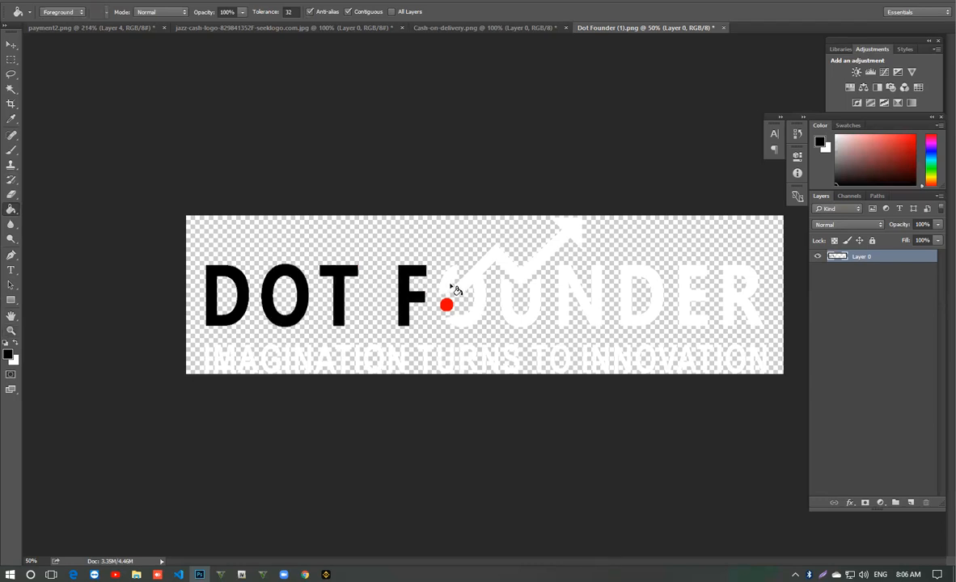
pyautogui.click(451, 290)
pyautogui.click(481, 277)
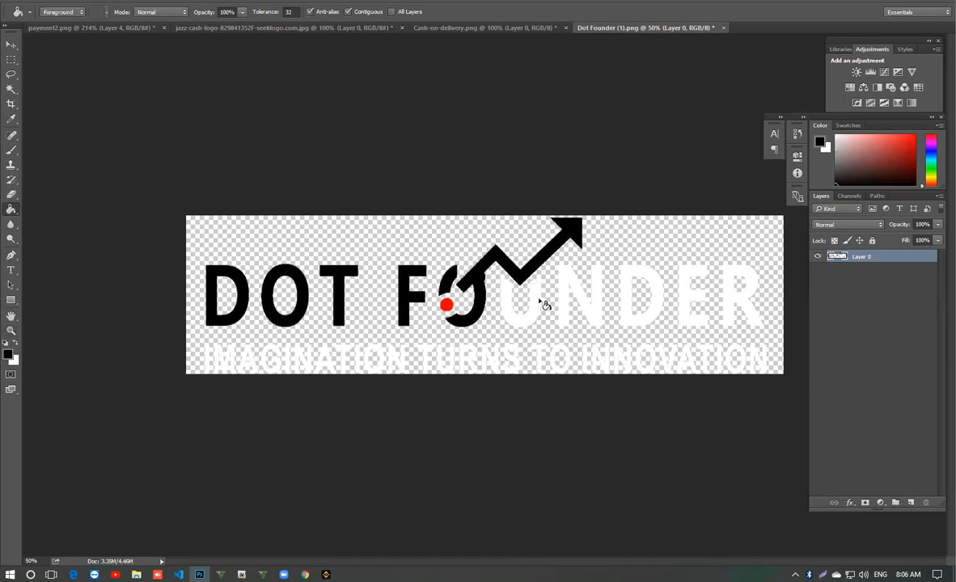
pyautogui.click(558, 291)
pyautogui.click(599, 289)
pyautogui.click(632, 290)
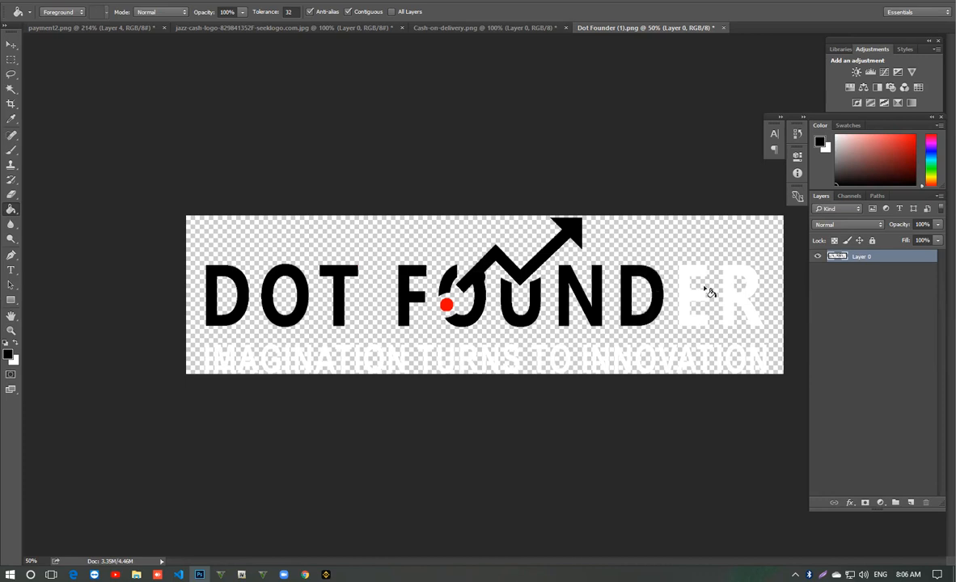
pyautogui.click(688, 298)
pyautogui.click(725, 282)
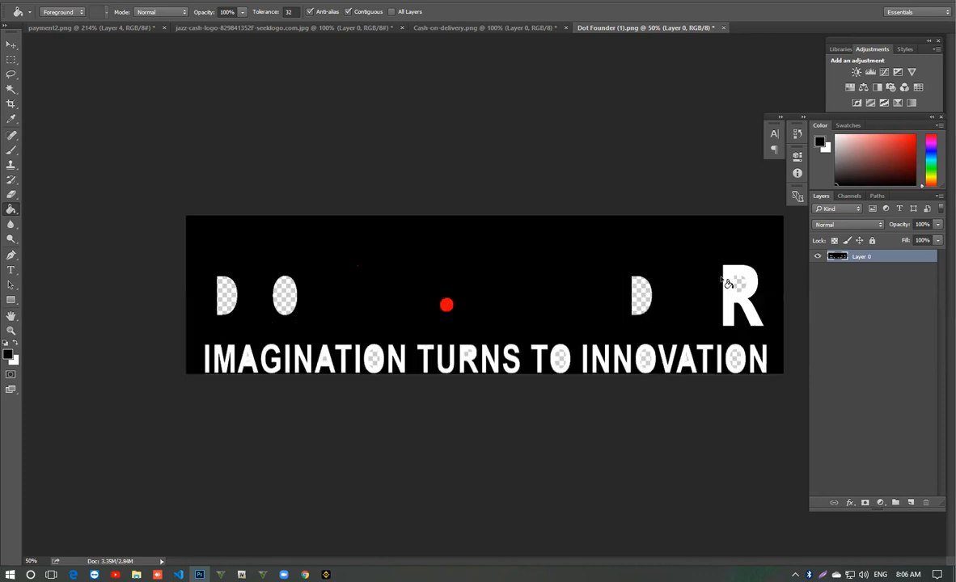
pyautogui.hotkey('ctrl', 'z')
pyautogui.click(732, 281)
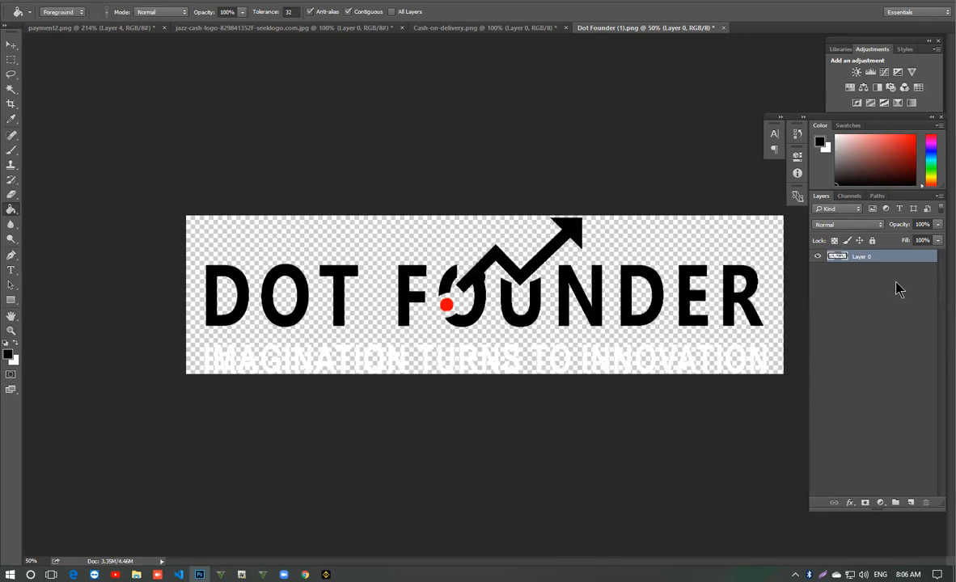
# - Select the tagline "IMAGINATION TURNS TO INNOVATION" with the Rectangular Marquee, delete it and deselect
pyautogui.click(11, 59)
pyautogui.moveTo(191, 375); pyautogui.dragTo(794, 327)
pyautogui.press('Delete')
pyautogui.hotkey('ctrl', 'd')
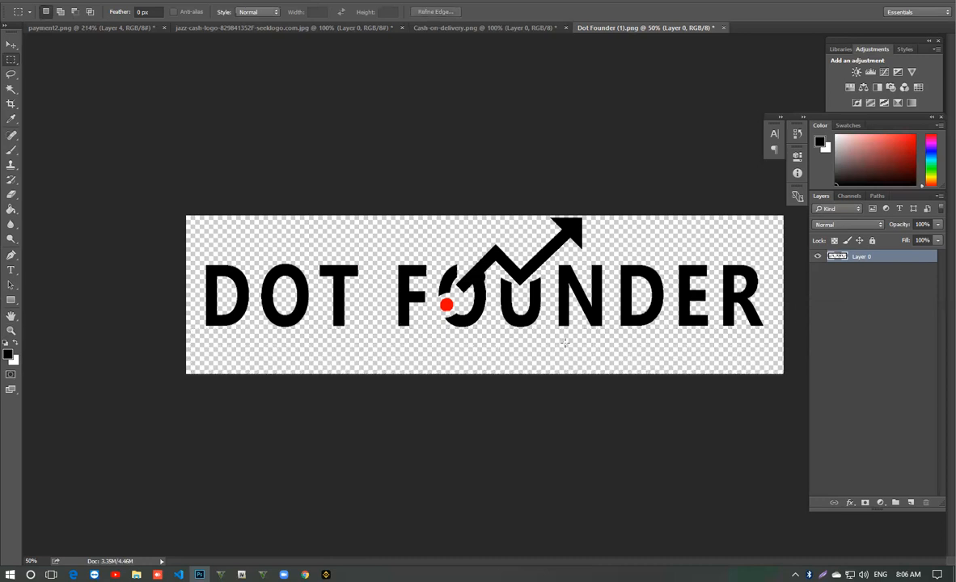
# - Copy the black DOT FOUNDER logo with the Move tool into the payment2.png strip
pyautogui.click(10, 43)
pyautogui.moveTo(496, 257); pyautogui.dragTo(627, 358)
pyautogui.moveTo(685, 315); pyautogui.dragTo(836, 310)
pyautogui.moveTo(360, 241); pyautogui.dragTo(748, 211)
pyautogui.moveTo(366, 221); pyautogui.dragTo(361, 159)
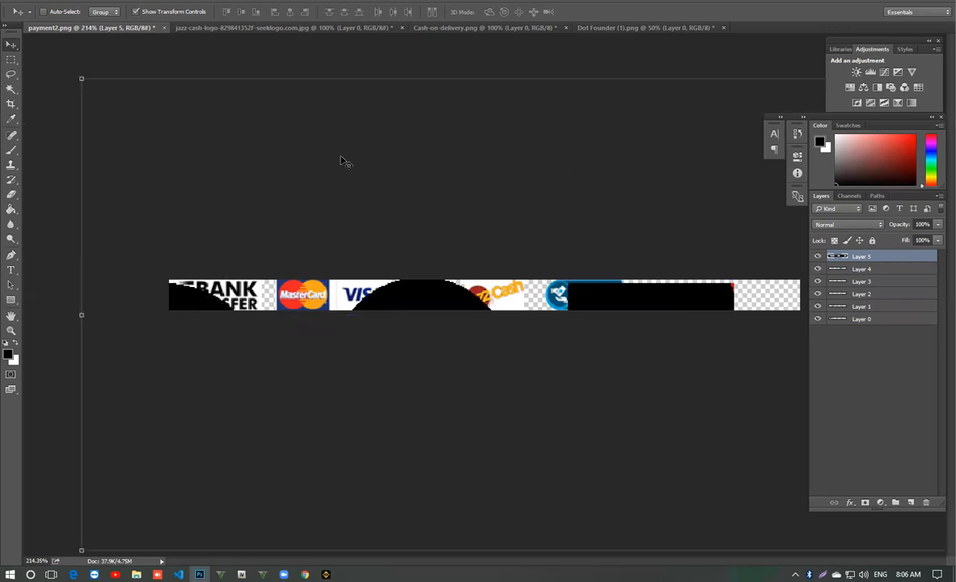
# - Scale the DOT FOUNDER logo to about 6% and place it after the Cash On Delivery badge
pyautogui.moveTo(82, 79); pyautogui.dragTo(616, 396)
pyautogui.moveTo(738, 359); pyautogui.dragTo(103, 292)
pyautogui.moveTo(75, 134); pyautogui.dragTo(555, 318)
pyautogui.moveTo(593, 257); pyautogui.dragTo(659, 306)
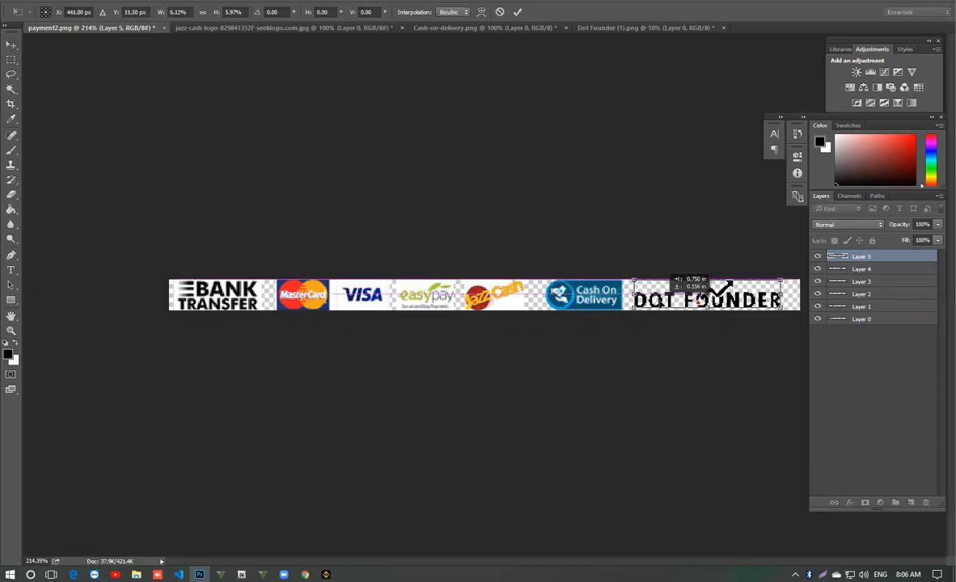
pyautogui.press('Return')
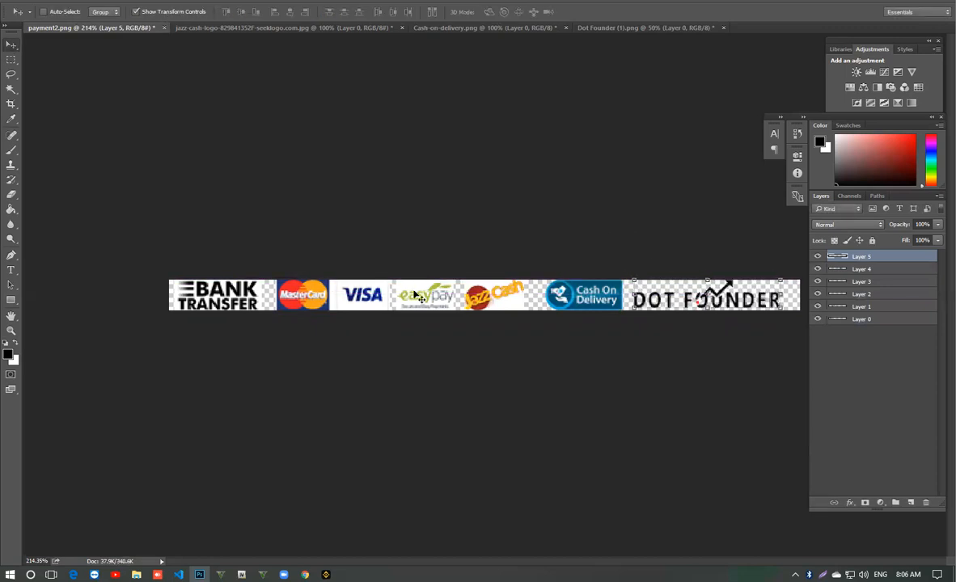
pyautogui.click(11, 331)
pyautogui.moveTo(433, 345)
pyautogui.mouseDown()
pyautogui.moveTo(409, 325)
pyautogui.moveTo(430, 334)
pyautogui.mouseUp()
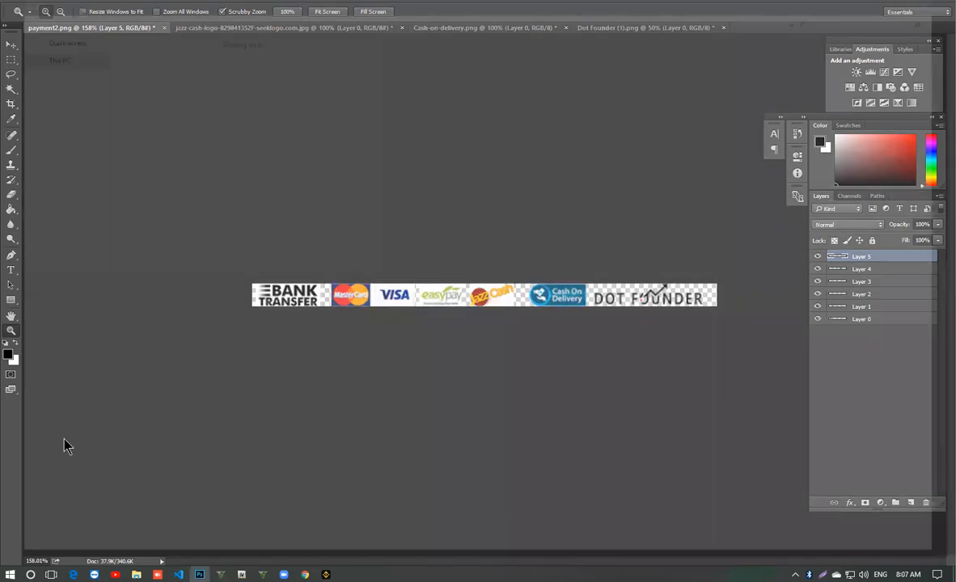
# - Start saving the strip under a new file, keeping the name payment2 and choosing the PNG format
pyautogui.hotkey('ctrl', 'shift', 's')
pyautogui.click(111, 458)
pyautogui.click(113, 458)
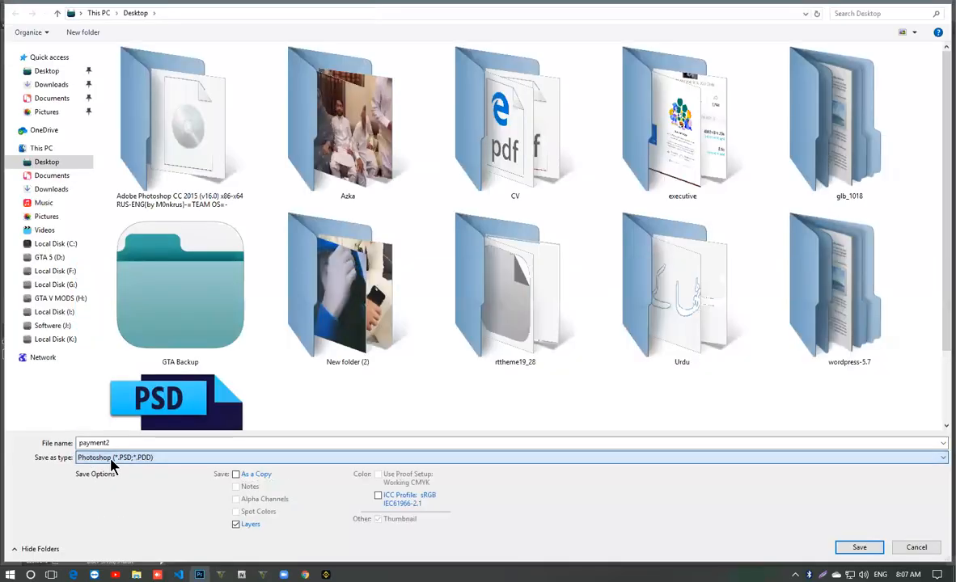
pyautogui.doubleClick(119, 443)
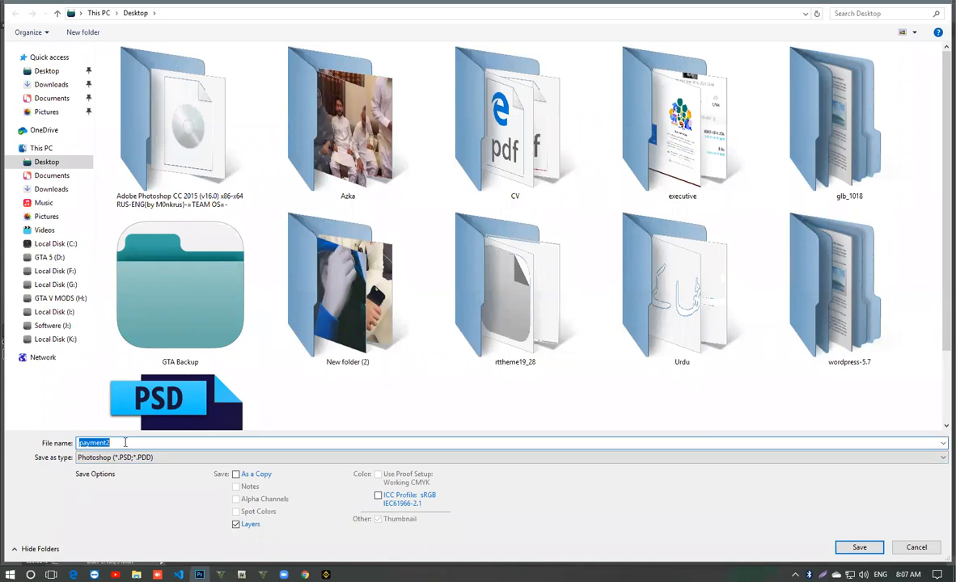
pyautogui.click(139, 458)
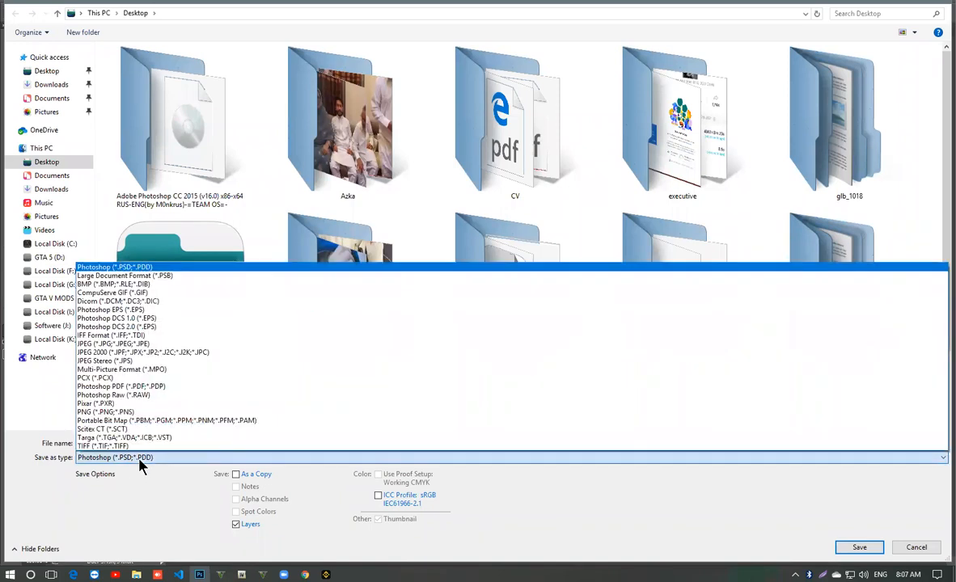
pyautogui.click(161, 425)
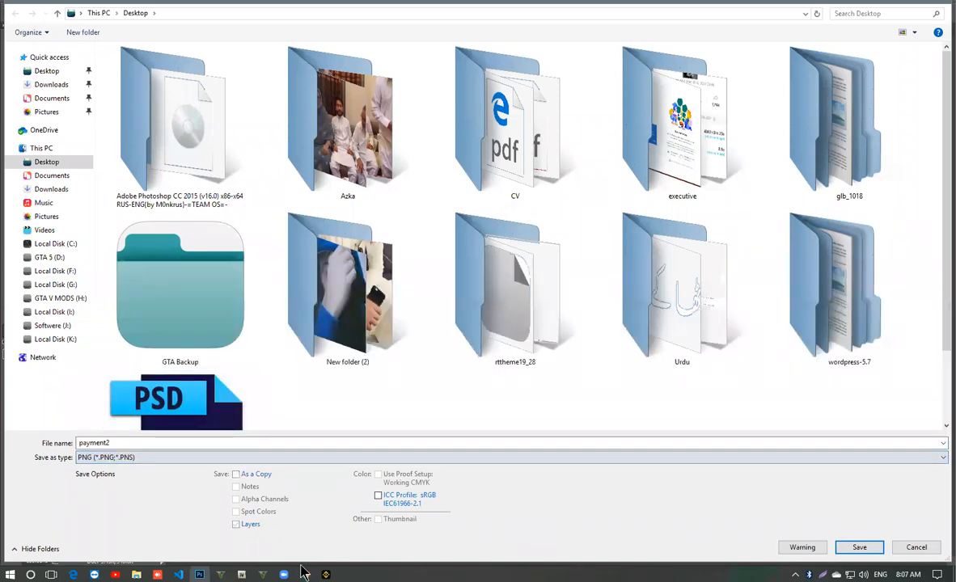
# - Switch to Chrome and look through the full list of downloads for the payment2.png file
pyautogui.click(301, 572)
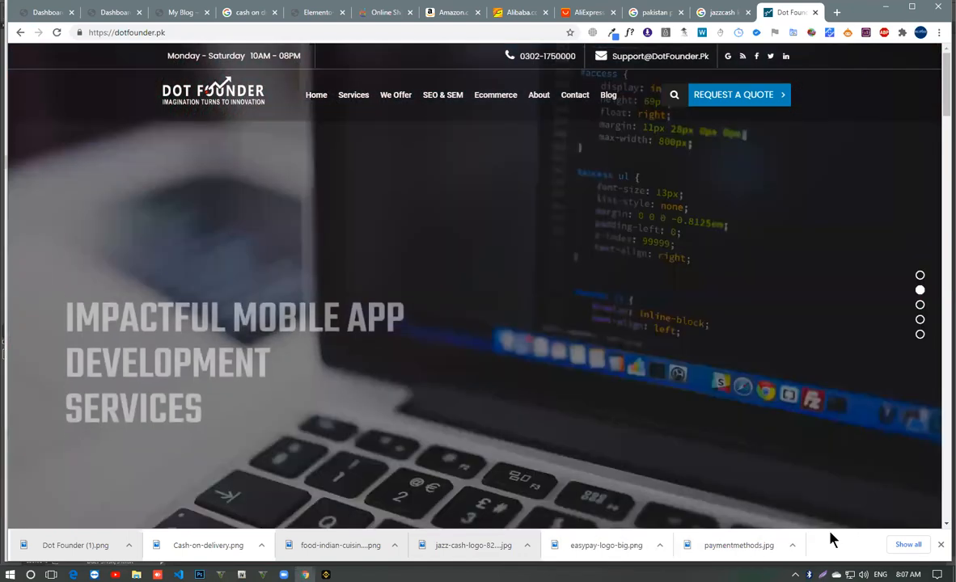
pyautogui.click(892, 544)
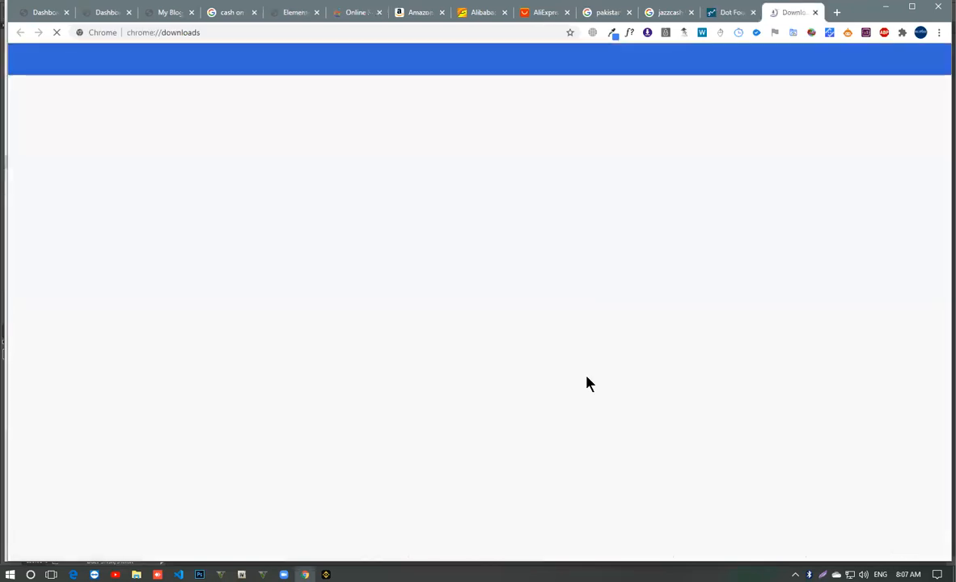
pyautogui.scroll(-3, 311, 267)
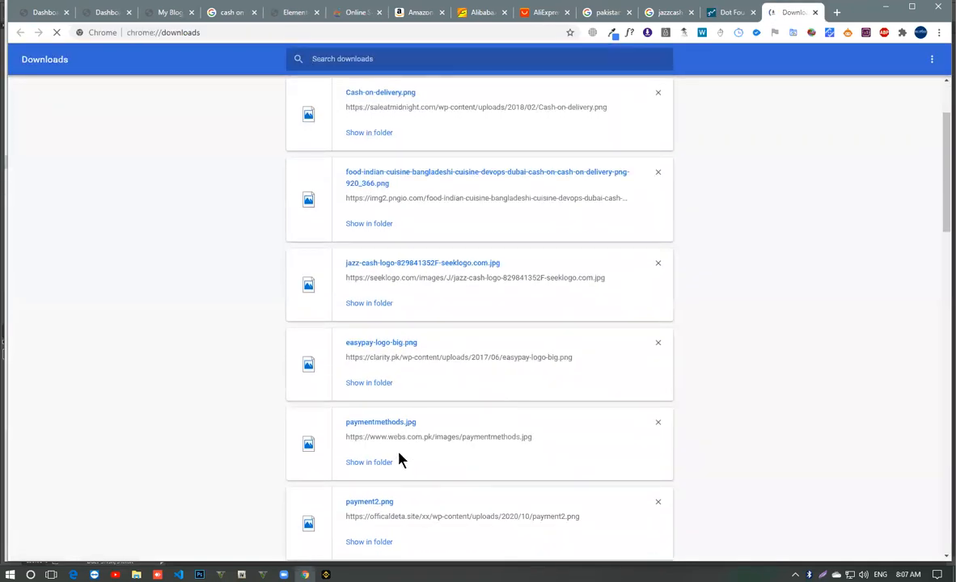
pyautogui.scroll(-1, 400, 459)
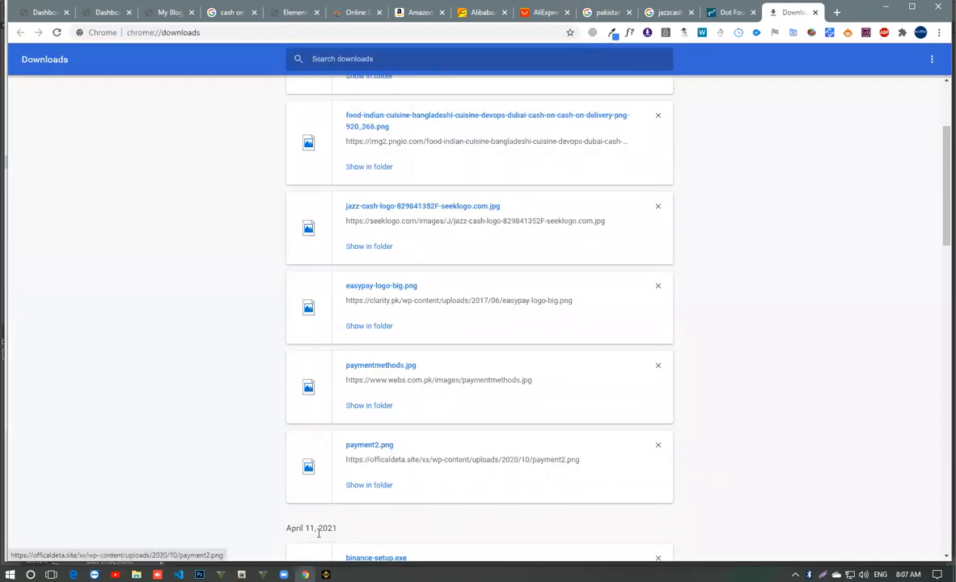
# - Return to Photoshop and save the strip as a PNG on the Desktop, replacing the existing payment2.png
pyautogui.hotkey('alt', 'Tab')
pyautogui.press('Return')
pyautogui.press('Return')
pyautogui.press('Return')
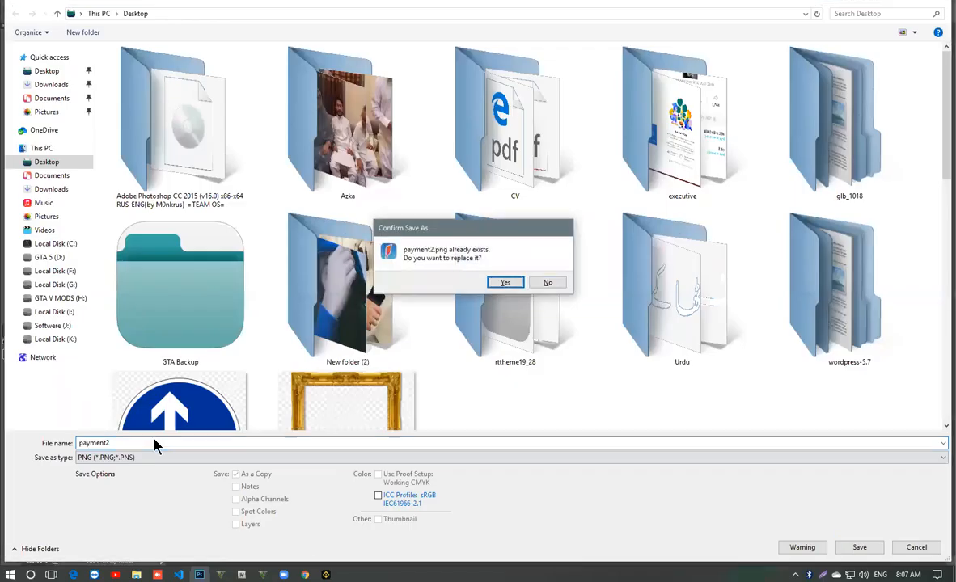
pyautogui.press('y')
pyautogui.press('Return')
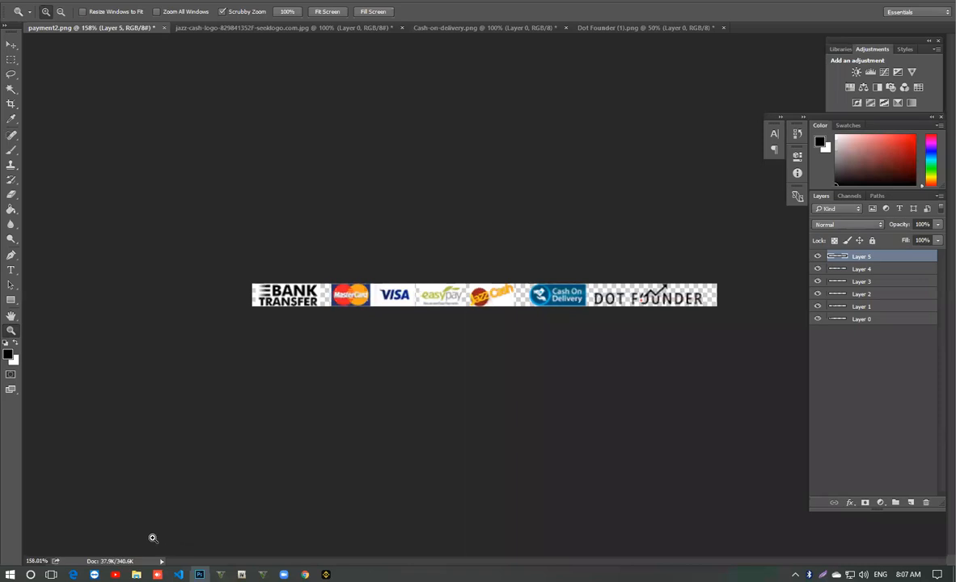
# - Switch to the Elementor editor in Chrome and upload payment2 from the Desktop as a new choice for the footer's payment image
pyautogui.click(303, 573)
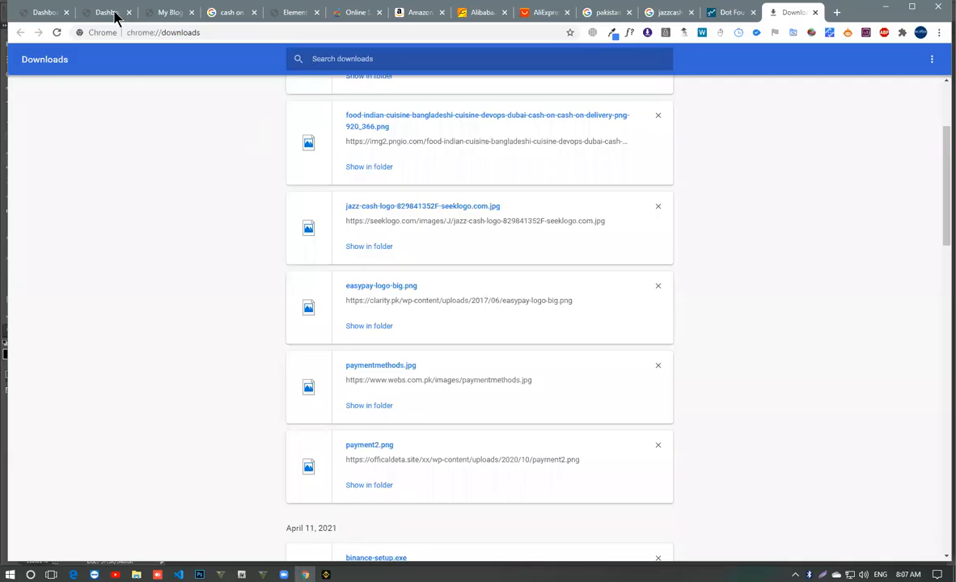
pyautogui.click(292, 13)
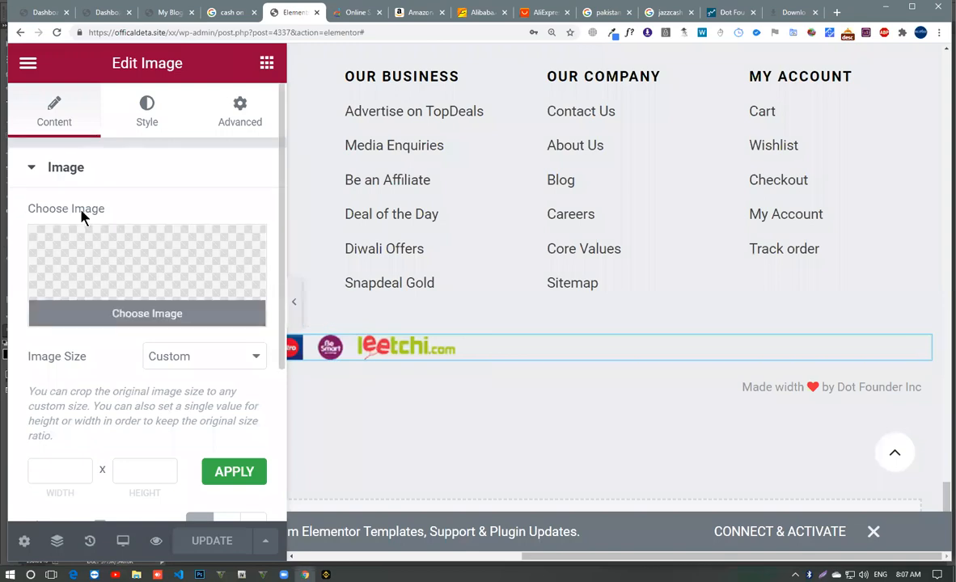
pyautogui.click(207, 312)
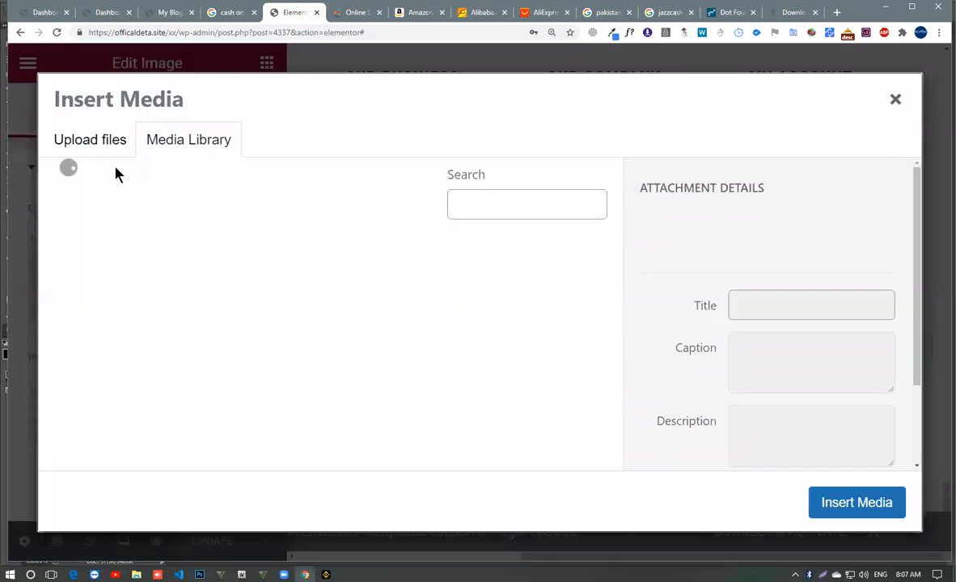
pyautogui.click(102, 141)
pyautogui.click(487, 361)
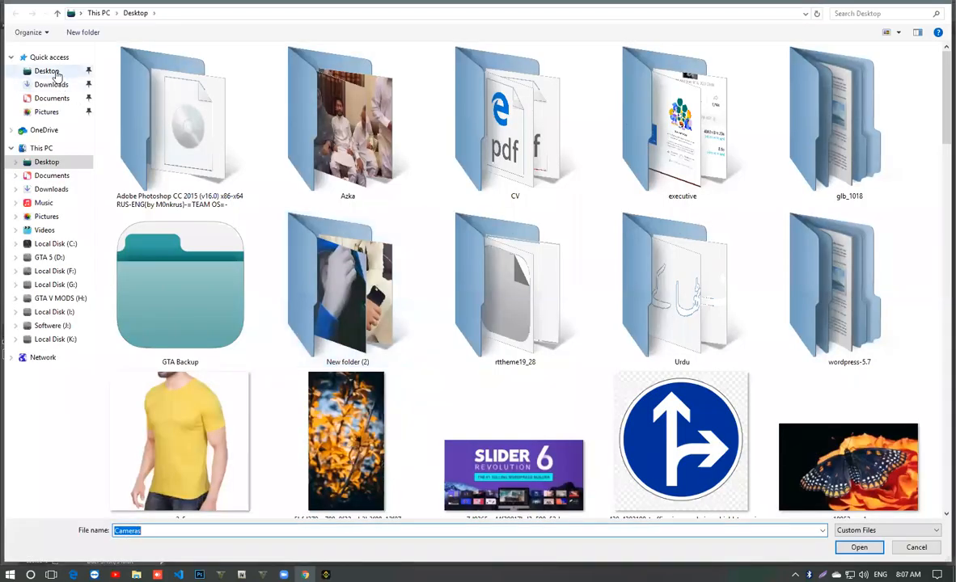
pyautogui.click(57, 75)
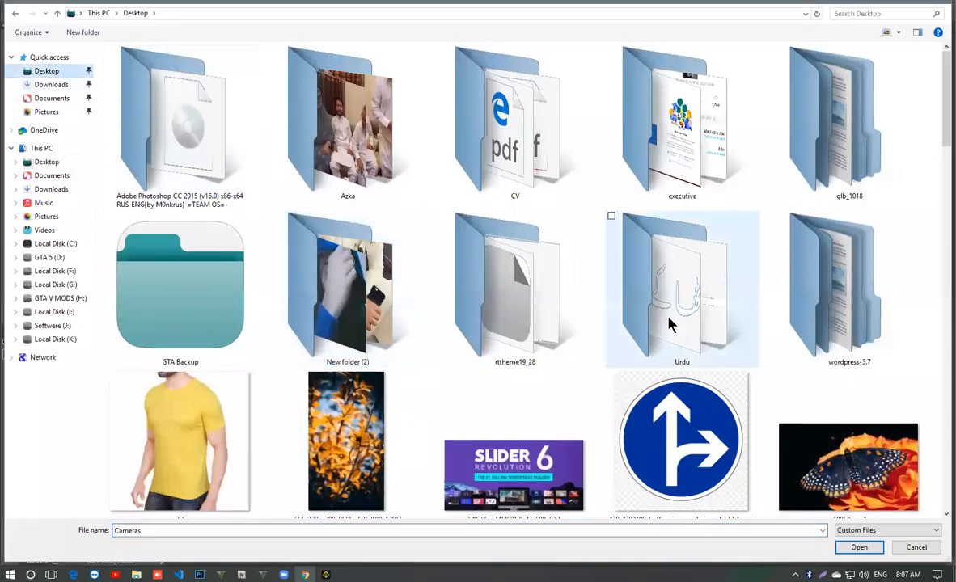
pyautogui.scroll(-3, 663, 336)
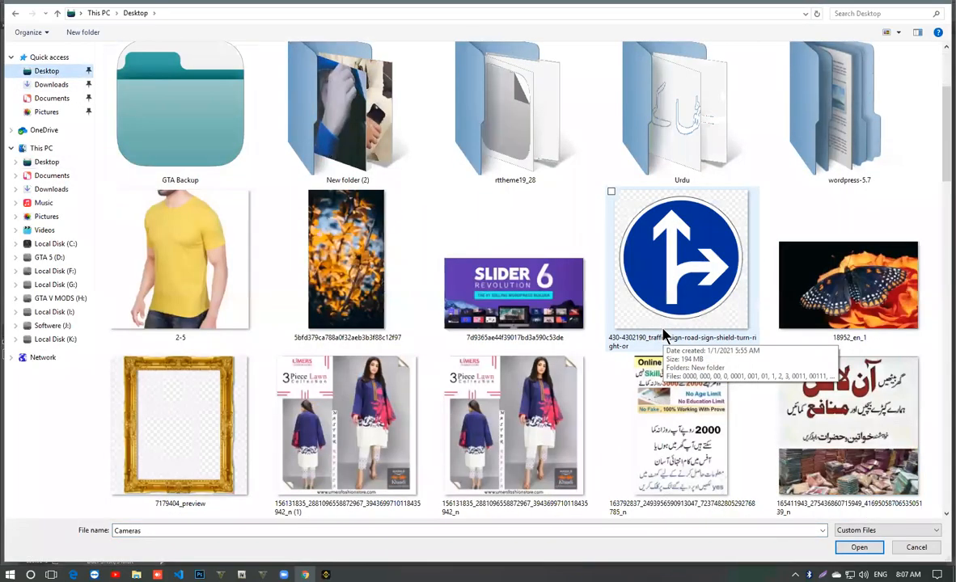
pyautogui.scroll(-5, 663, 333)
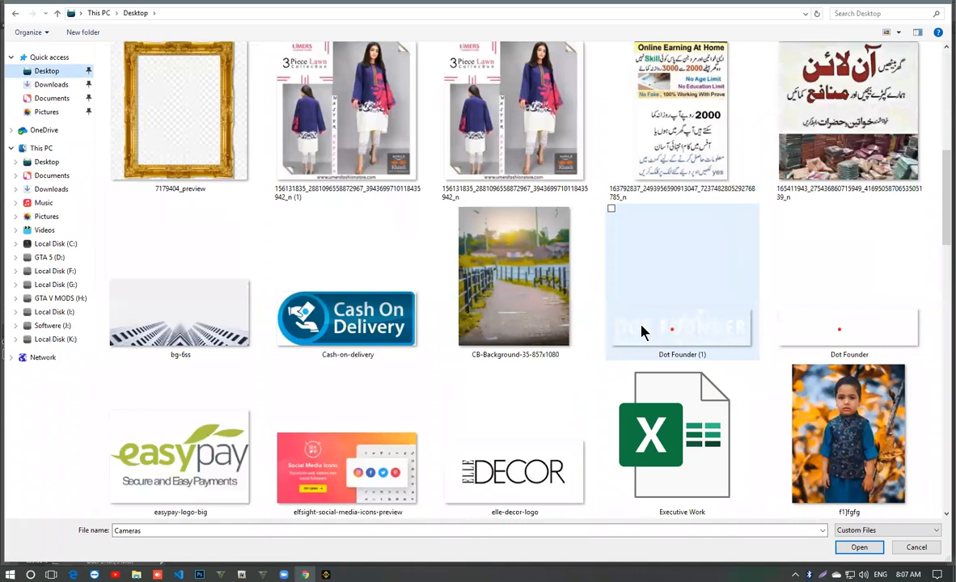
pyautogui.scroll(-3, 643, 331)
pyautogui.scroll(-9, 255, 336)
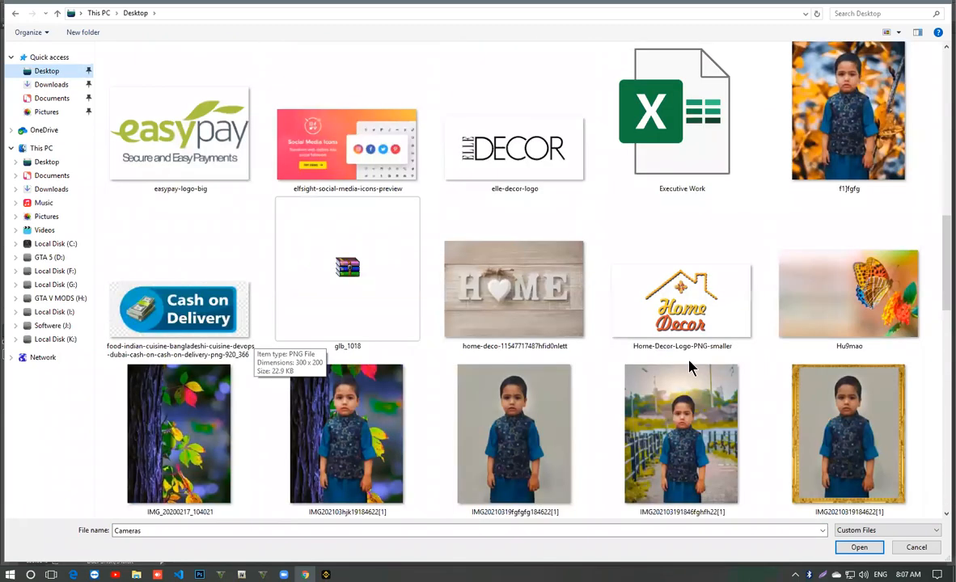
pyautogui.scroll(-3, 368, 362)
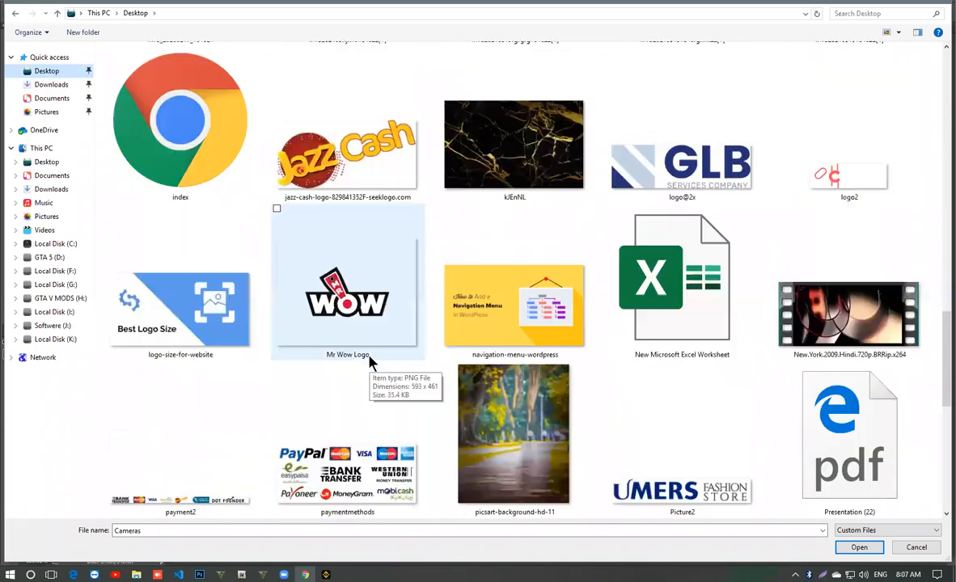
pyautogui.doubleClick(164, 502)
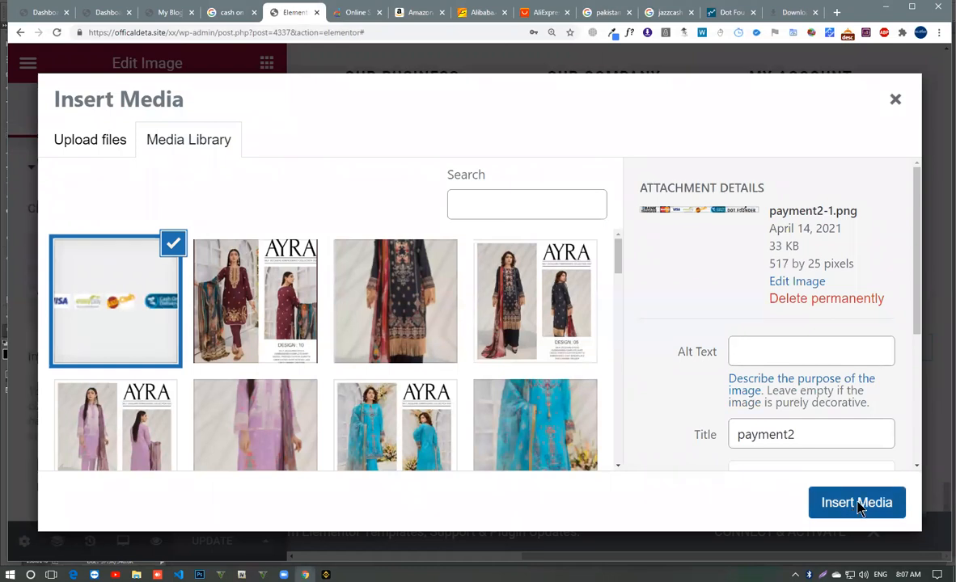
# - Insert the uploaded payment2 image into the footer's image widget and update the page
pyautogui.click(857, 503)
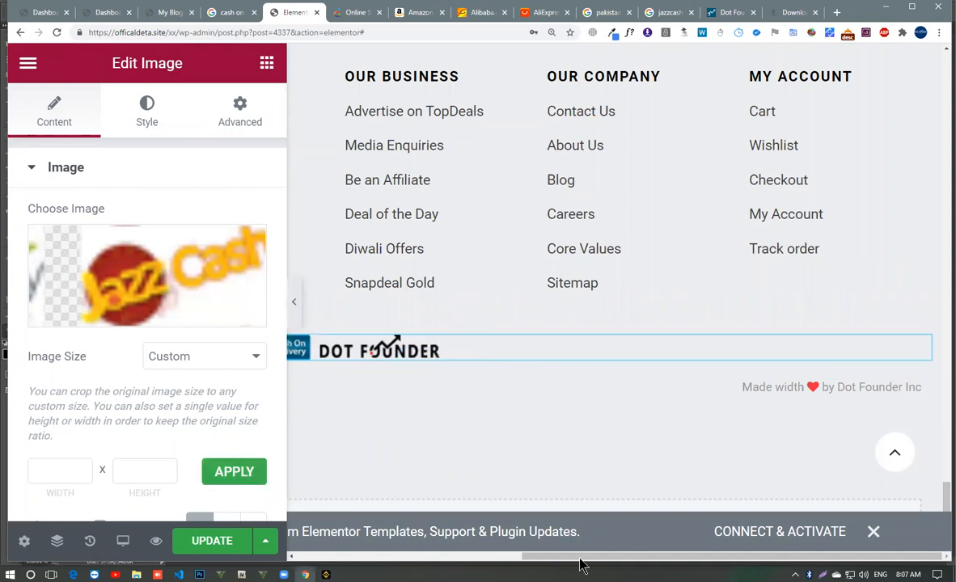
pyautogui.hscroll(-5, 582, 558)
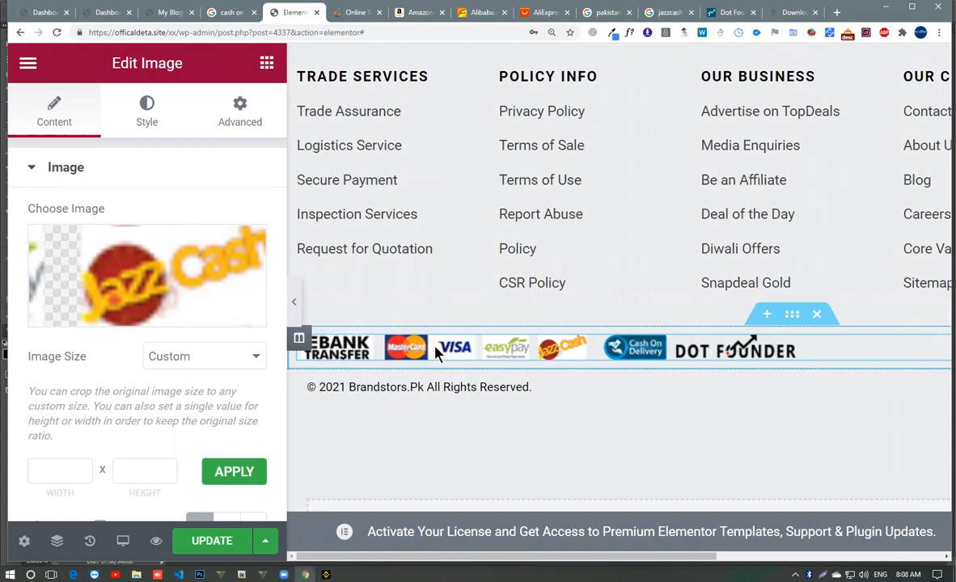
pyautogui.click(192, 541)
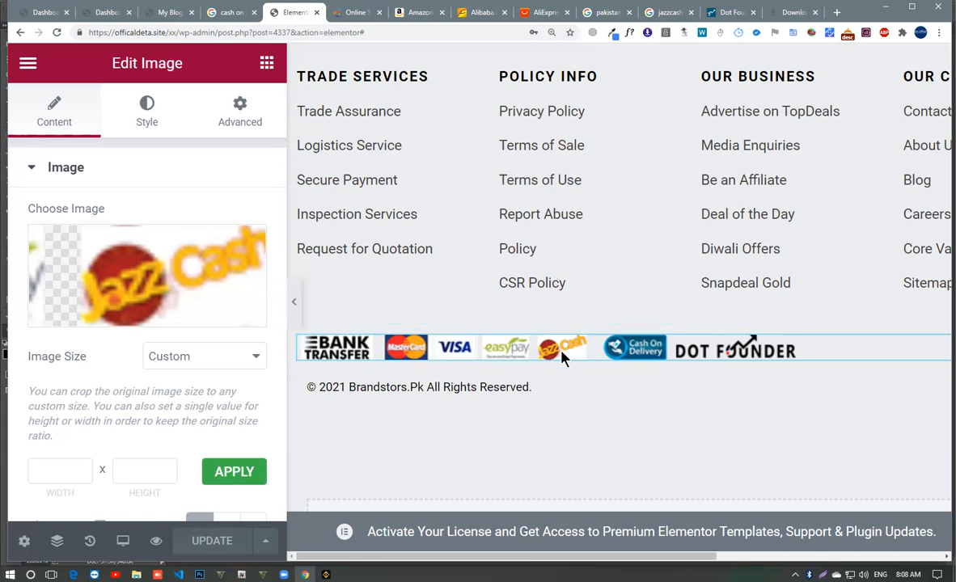
# - Open the site's live homepage, reset the browser zoom and reload the page to check the footer
pyautogui.click(171, 14)
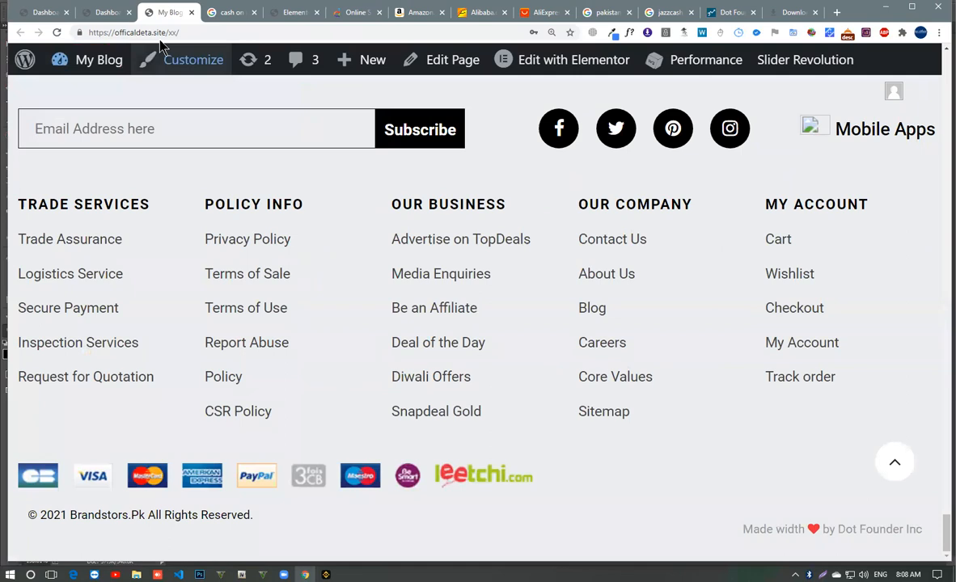
pyautogui.click(550, 34)
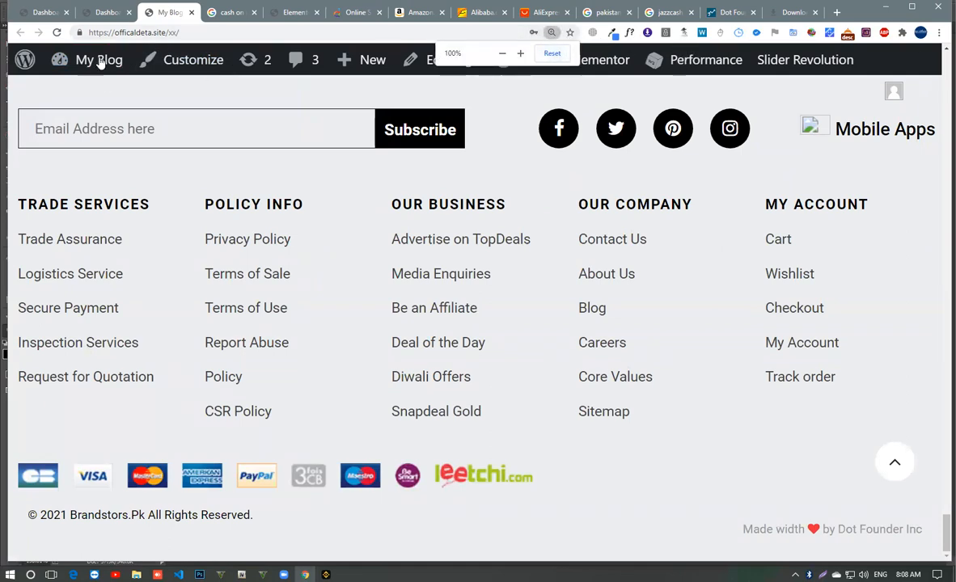
pyautogui.click(57, 32)
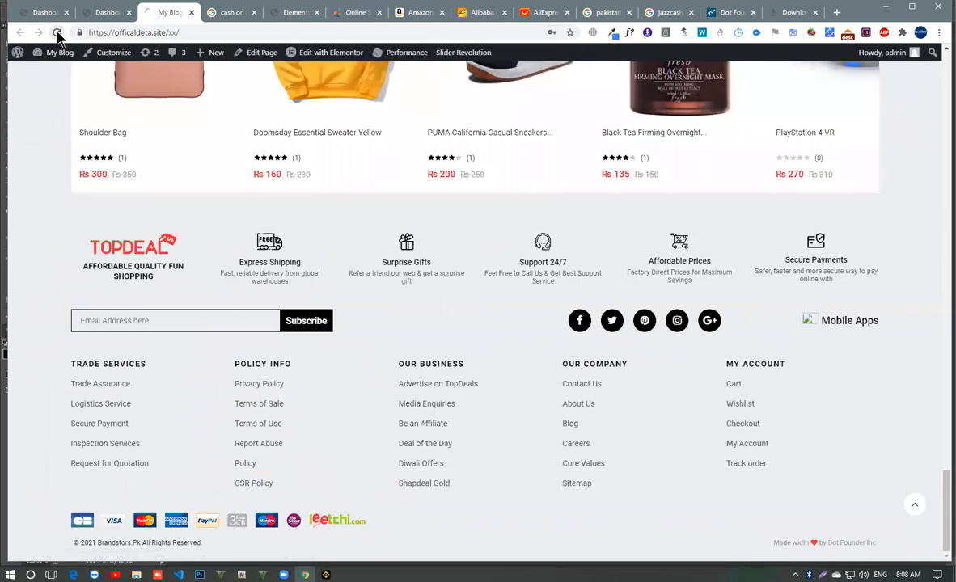
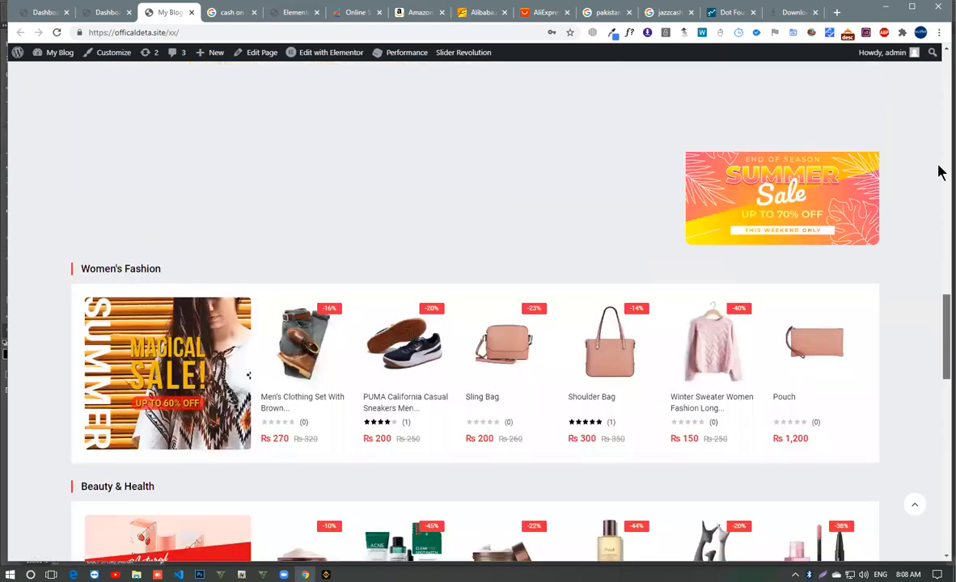
# - Return from the live homepage to the Elementor editor and open the footer's TOPDEAL image box for editing
pyautogui.scroll(15, 938, 170)
pyautogui.moveTo(938, 63); pyautogui.dragTo(939, 496)
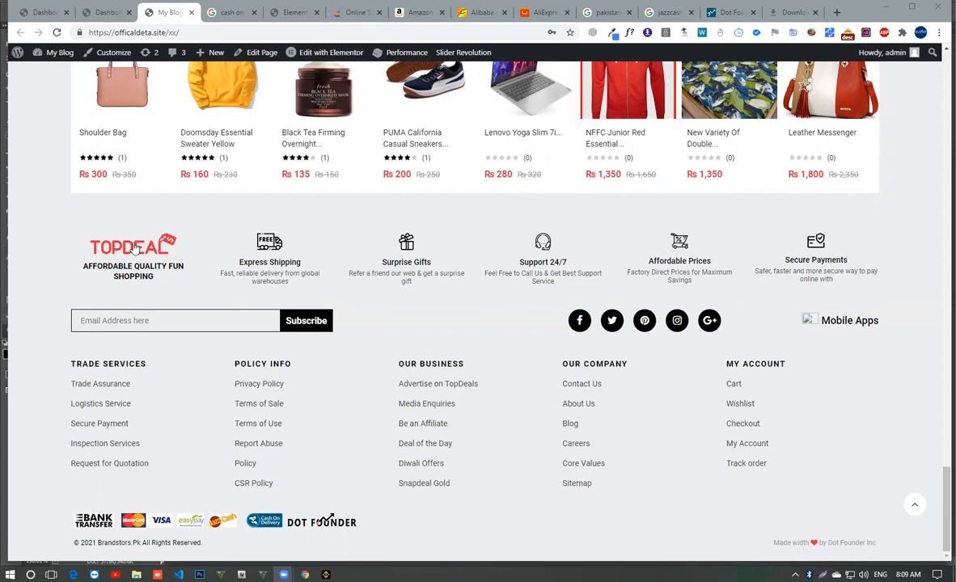
pyautogui.click(108, 14)
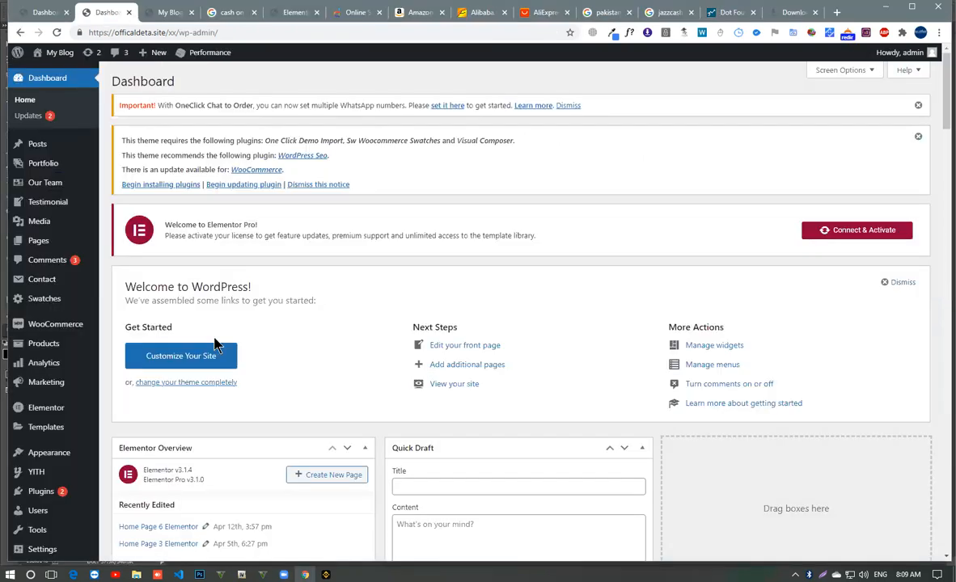
pyautogui.click(292, 12)
pyautogui.scroll(-4, 451, 307)
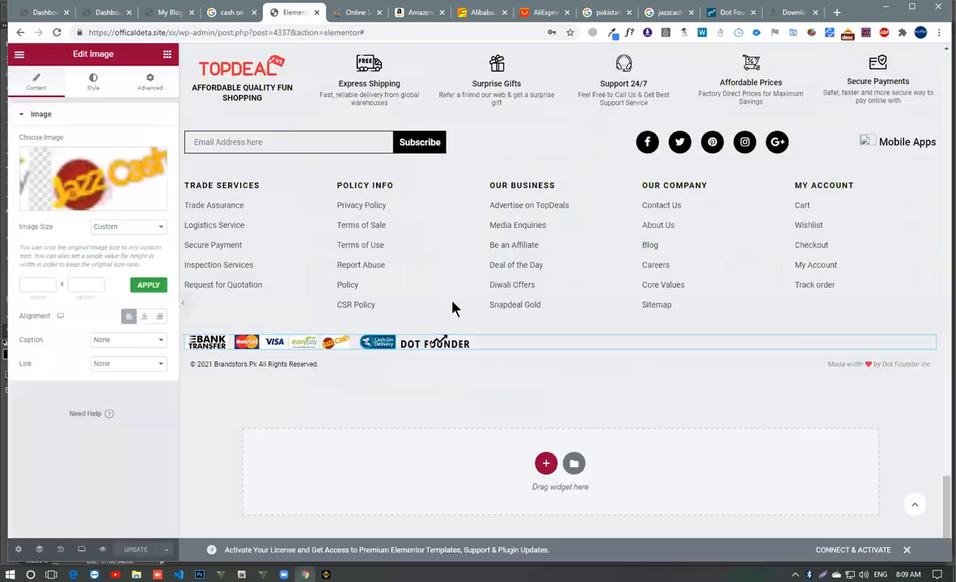
pyautogui.scroll(8, 453, 307)
pyautogui.scroll(-10, 453, 303)
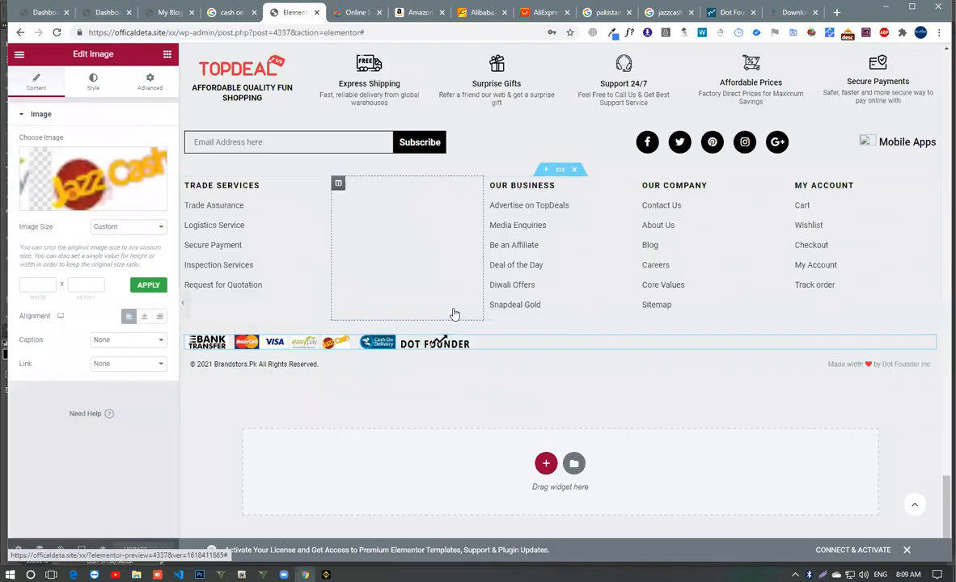
pyautogui.scroll(3, 362, 333)
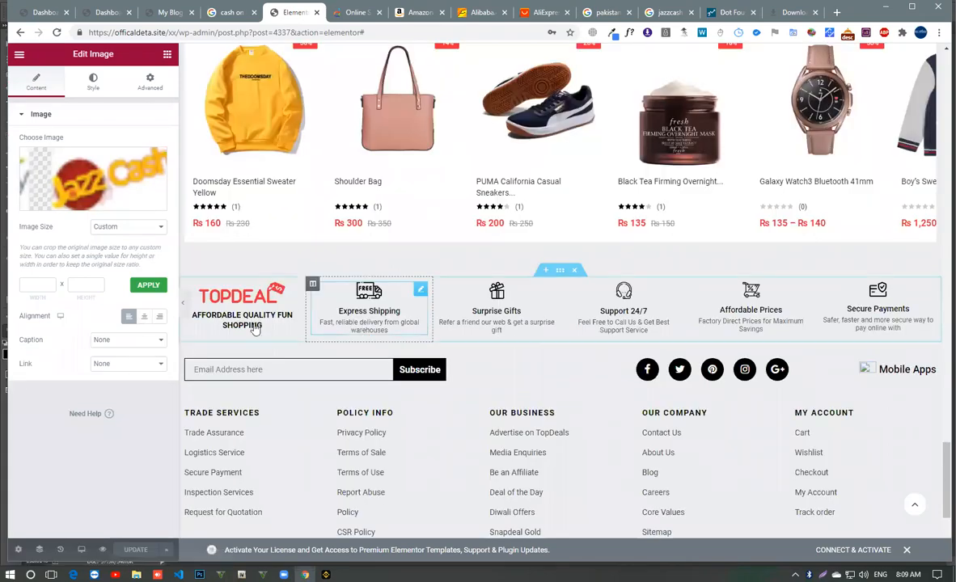
pyautogui.click(263, 308)
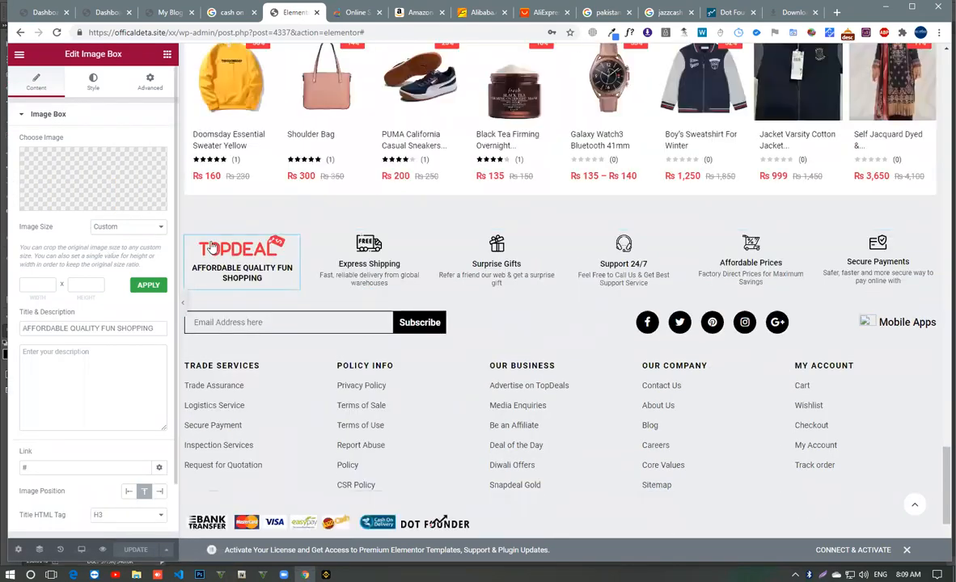
# - Replace the footer image box's TOPDEAL logo with the white Brandstors logo.png from the media library
pyautogui.click(102, 179)
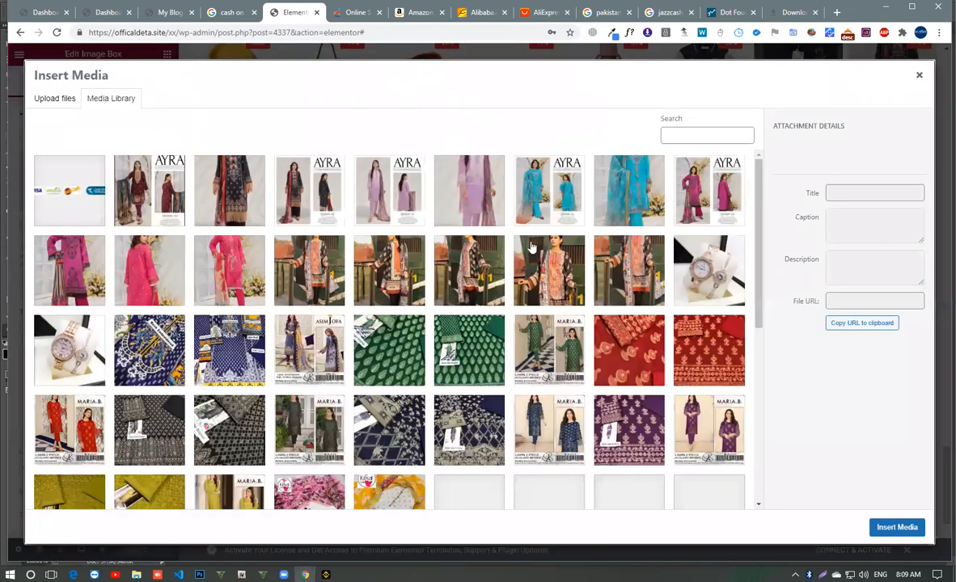
pyautogui.scroll(-4, 532, 247)
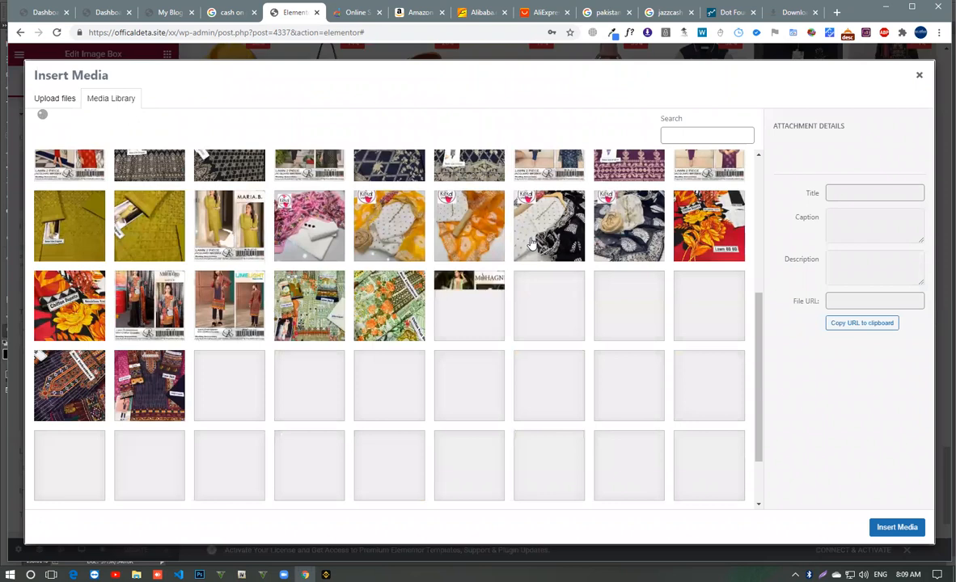
pyautogui.scroll(-1, 532, 242)
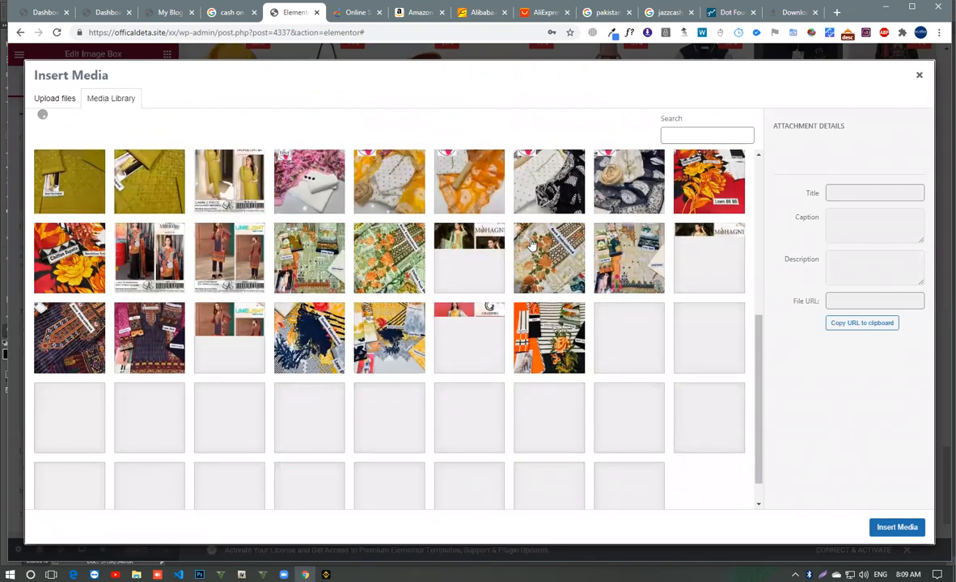
pyautogui.scroll(-1, 532, 245)
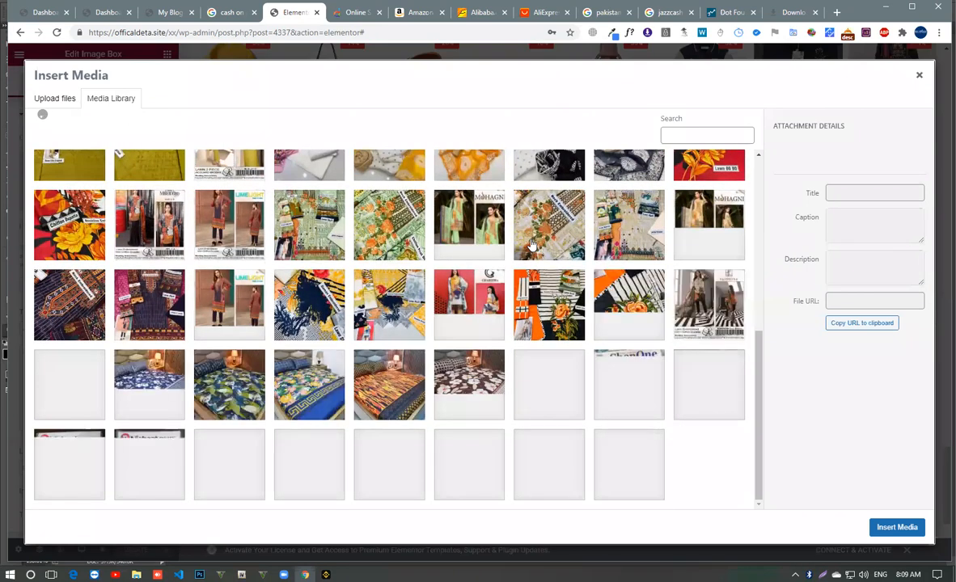
pyautogui.scroll(-2, 531, 245)
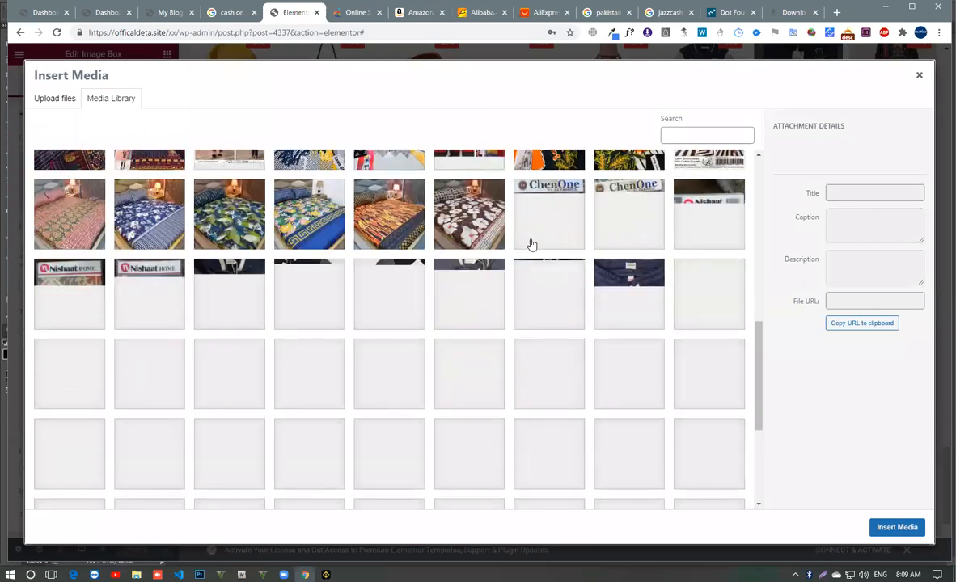
pyautogui.scroll(-4, 531, 244)
pyautogui.scroll(1, 531, 244)
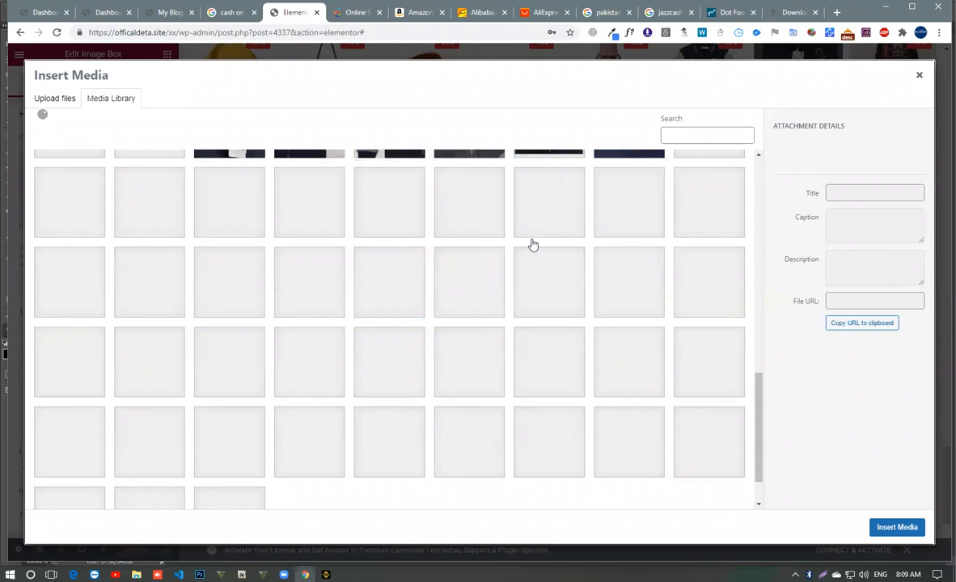
pyautogui.scroll(2, 531, 244)
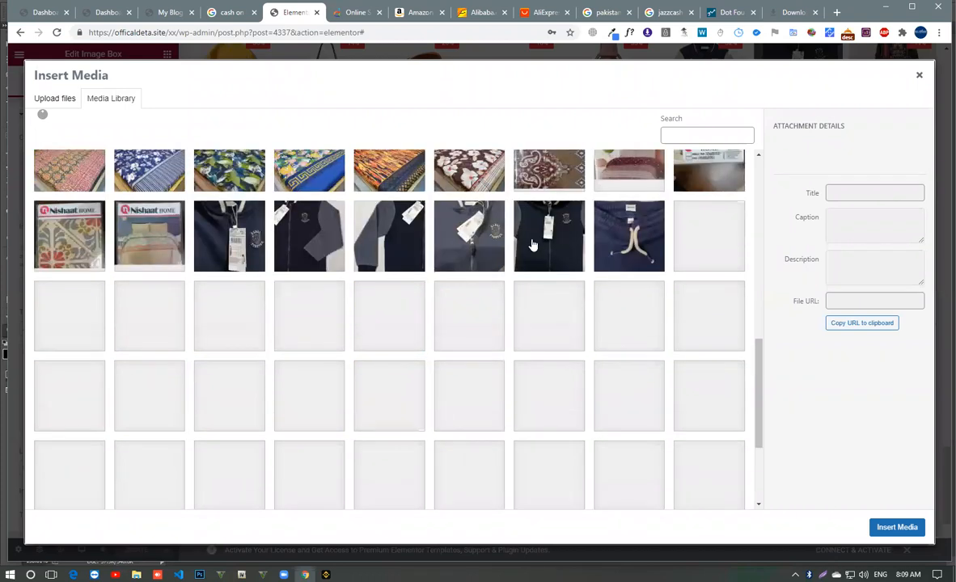
pyautogui.scroll(-3, 531, 244)
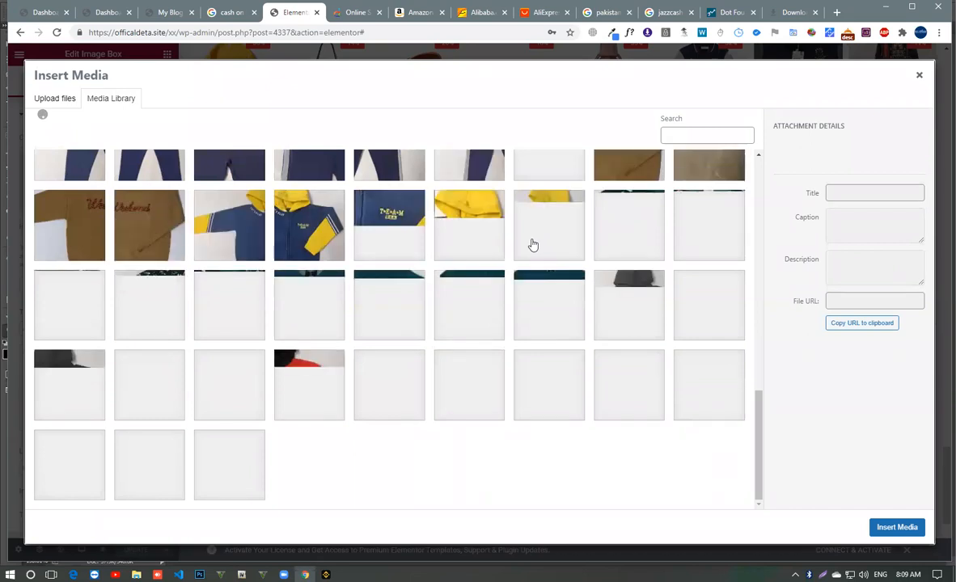
pyautogui.scroll(-4, 533, 245)
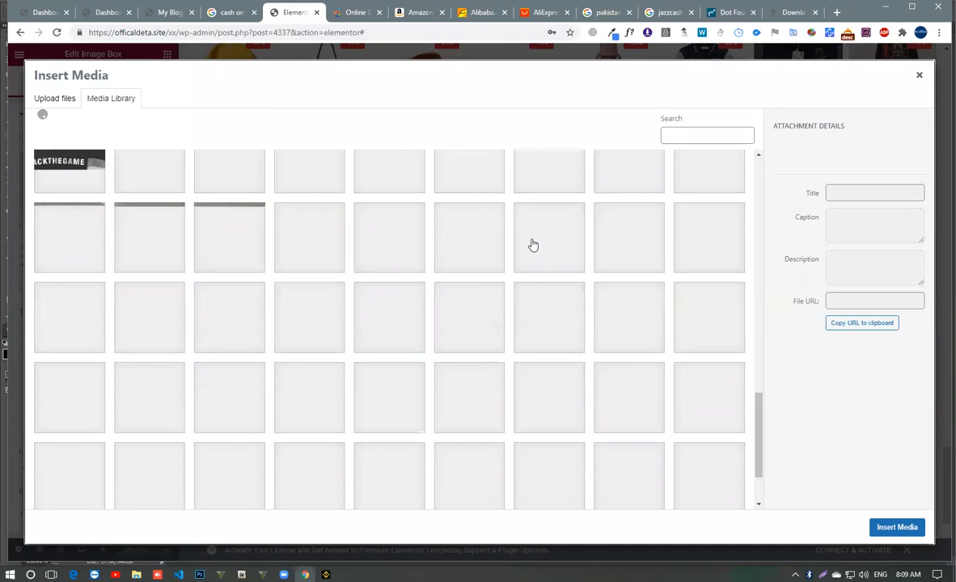
pyautogui.scroll(-3, 533, 245)
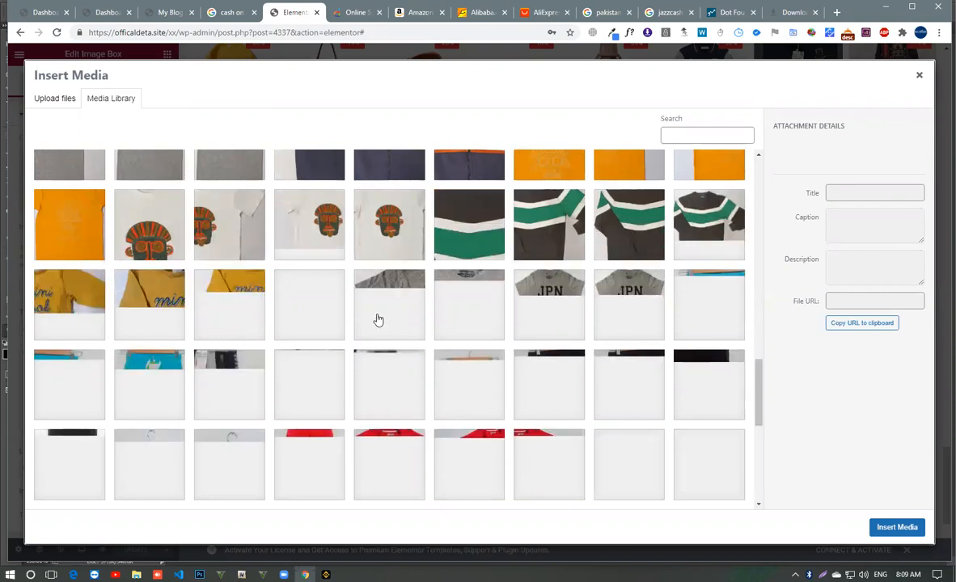
pyautogui.scroll(-3, 382, 319)
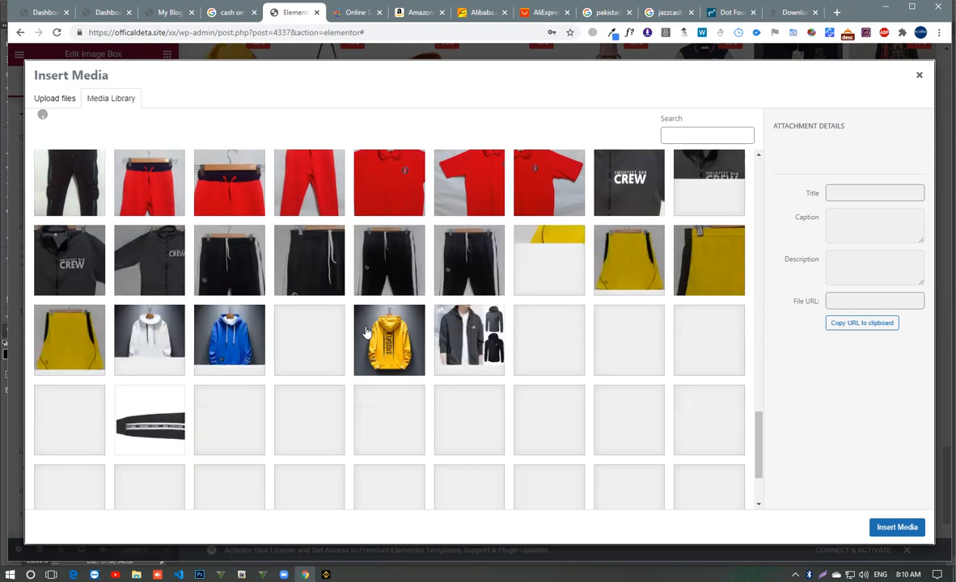
pyautogui.scroll(-2, 368, 330)
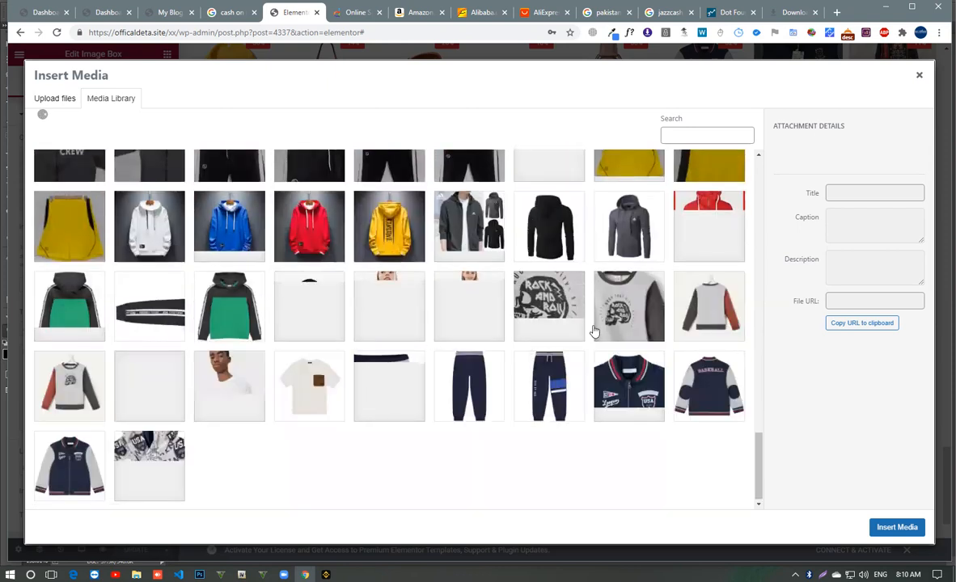
pyautogui.scroll(-1, 595, 331)
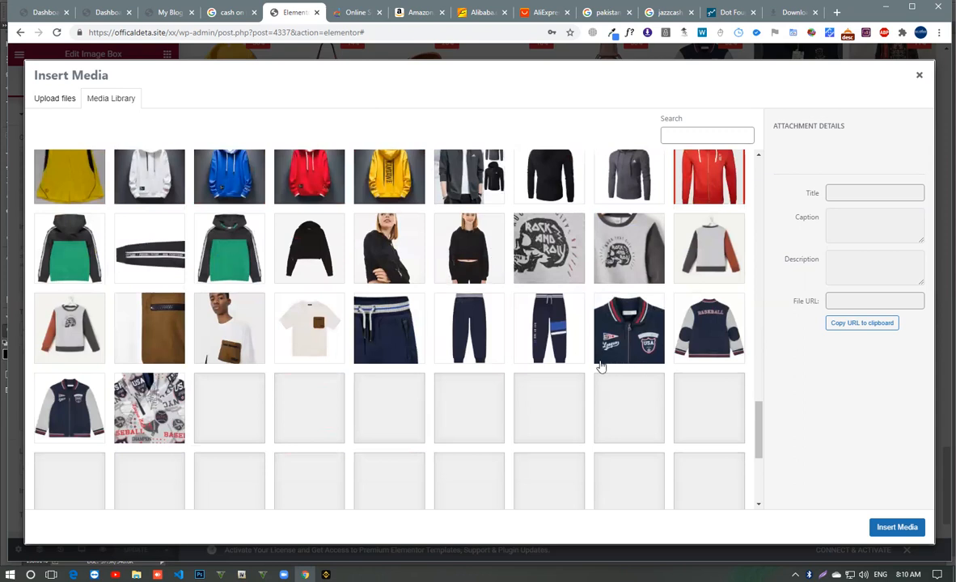
pyautogui.scroll(-4, 601, 367)
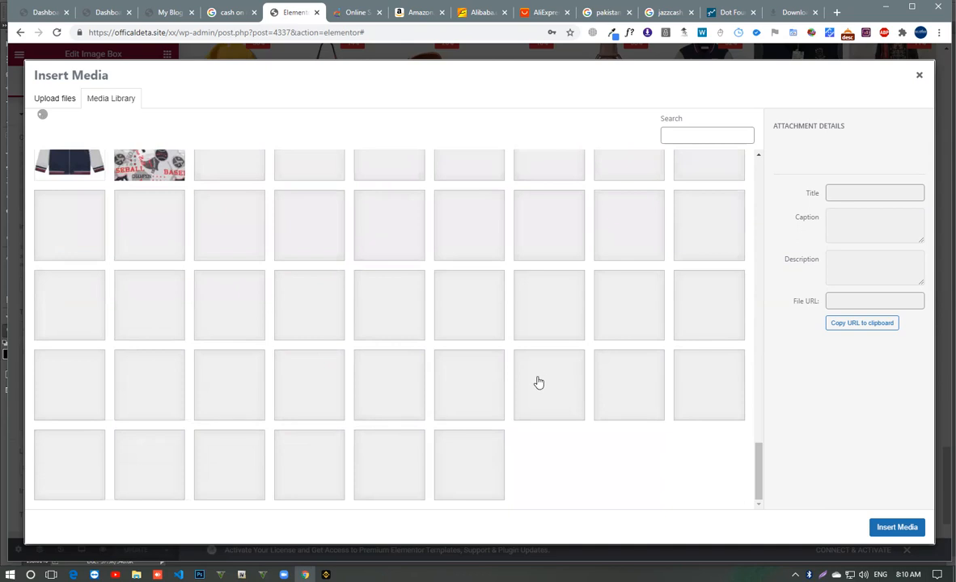
pyautogui.moveTo(175, 35); pyautogui.dragTo(88, 40)
pyautogui.click(172, 32)
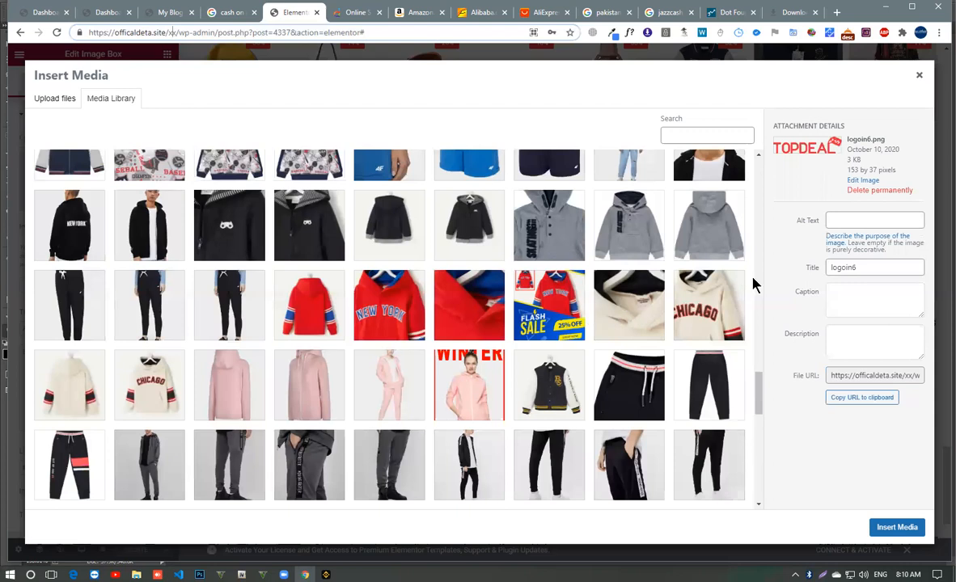
pyautogui.scroll(-3, 547, 277)
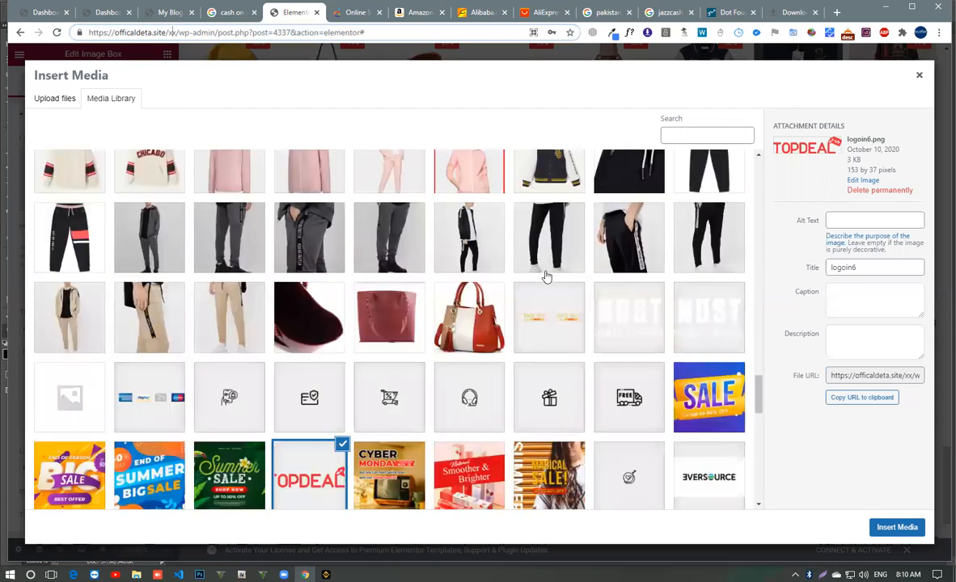
pyautogui.click(631, 322)
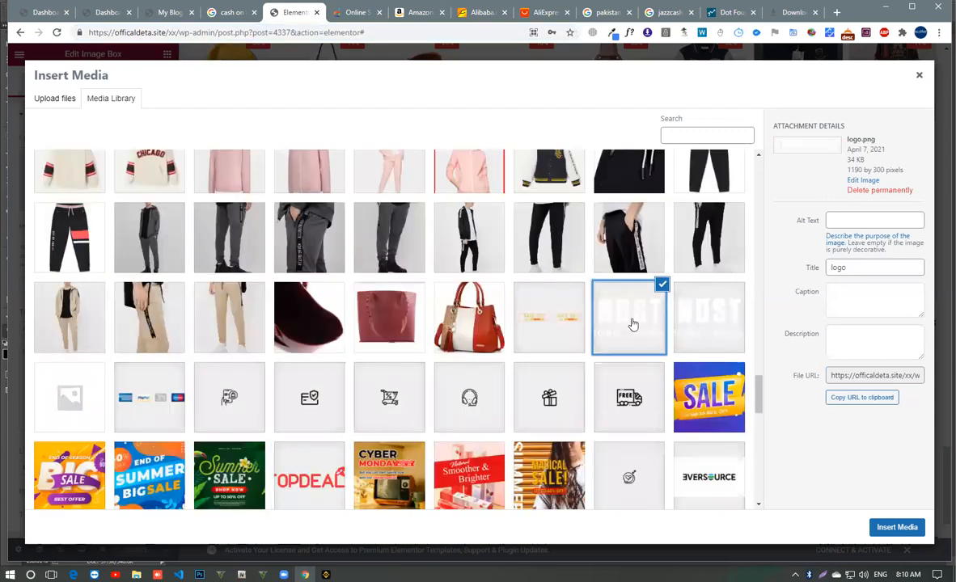
pyautogui.click(717, 316)
pyautogui.click(656, 317)
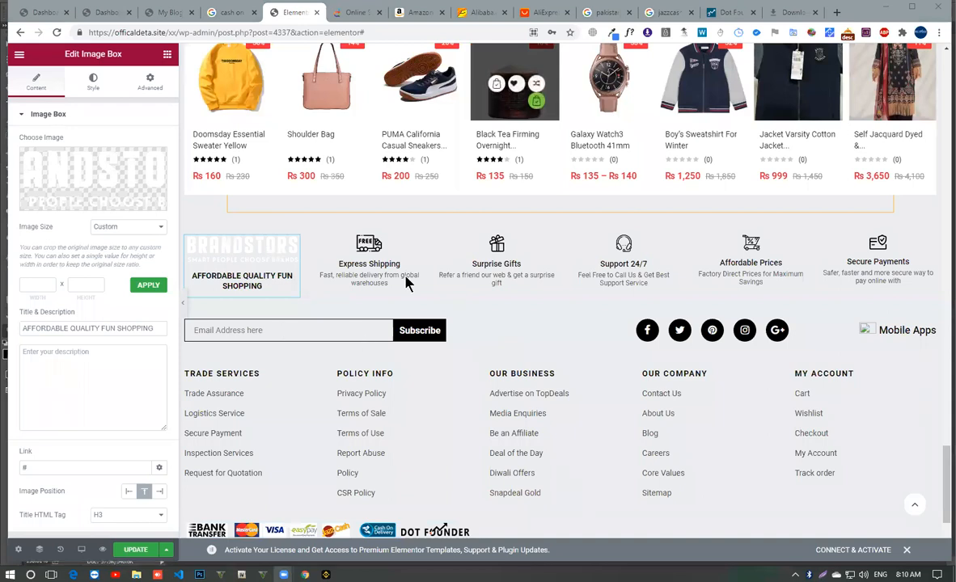
# - Try to get the Brandstors header logo's image file from the live homepage
pyautogui.click(171, 13)
pyautogui.scroll(15, 140, 292)
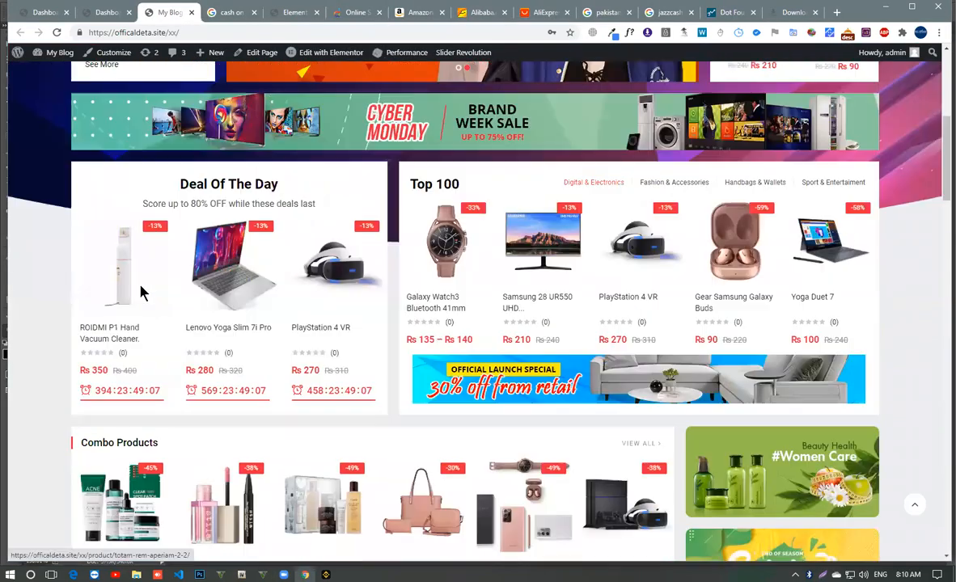
pyautogui.scroll(5, 134, 120)
pyautogui.rightClick(67, 106)
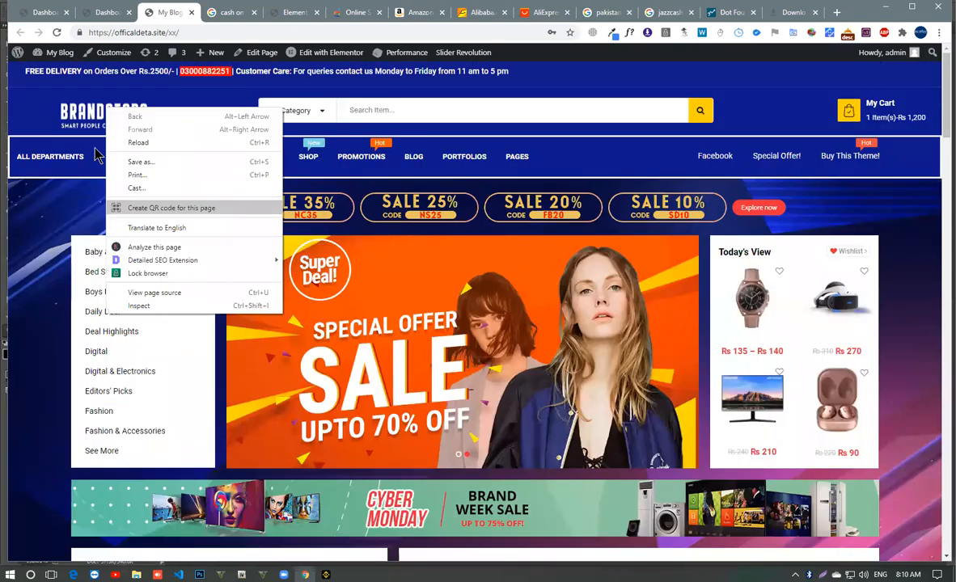
pyautogui.rightClick(58, 110)
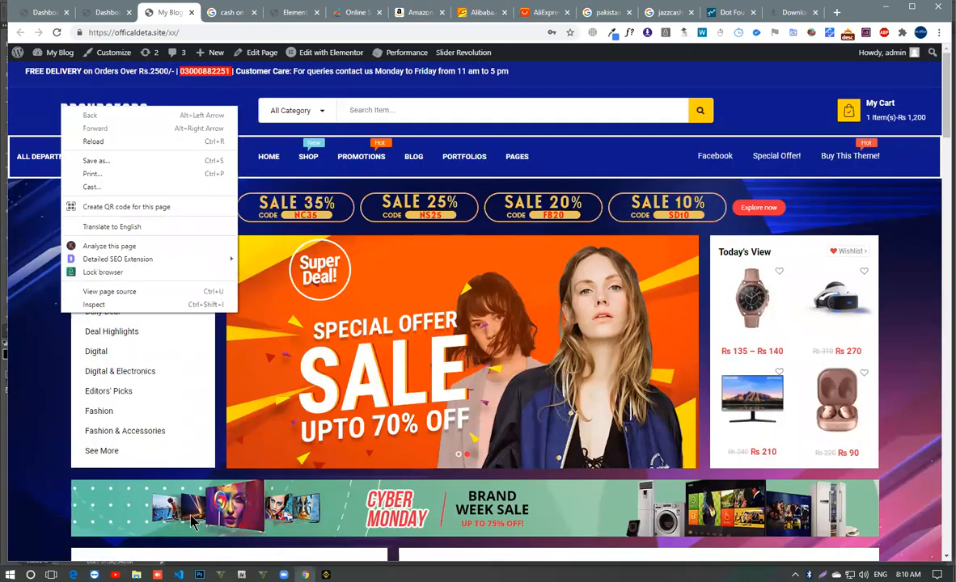
pyautogui.click(92, 9)
# - Return to the Elementor editor, open logo.png from its file URL in a new tab and save it to the Desktop as logo
pyautogui.click(291, 10)
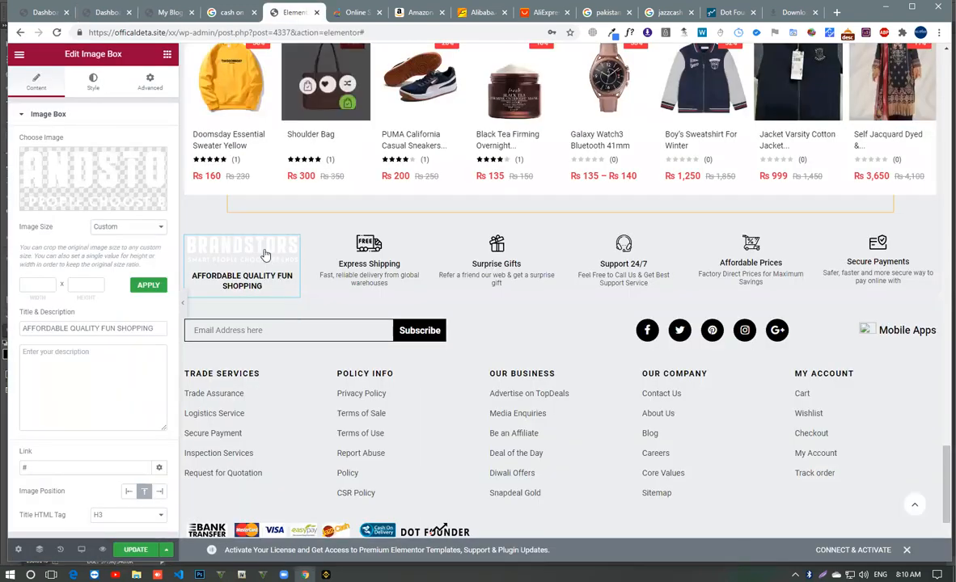
pyautogui.rightClick(74, 169)
pyautogui.click(49, 168)
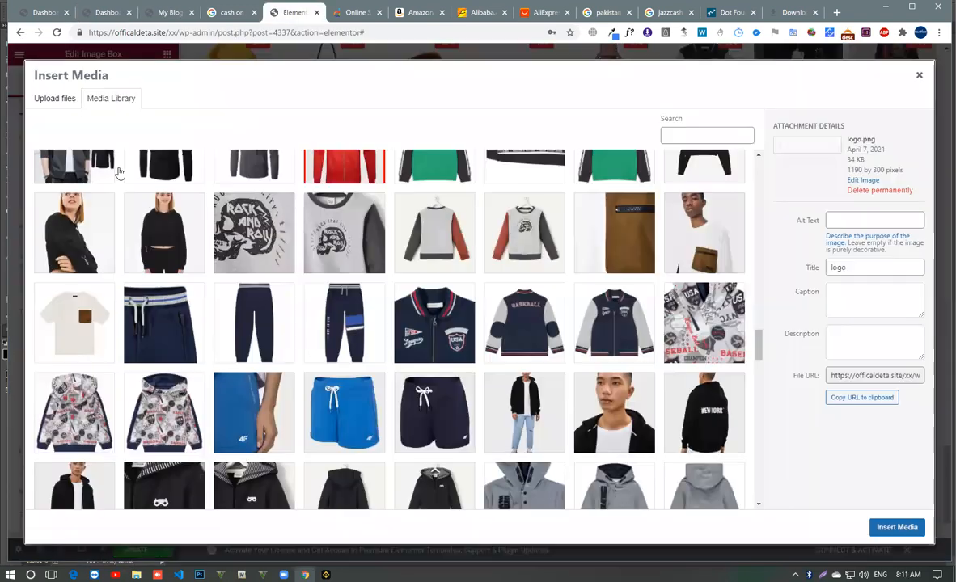
pyautogui.click(893, 374)
pyautogui.rightClick(890, 375)
pyautogui.click(769, 438)
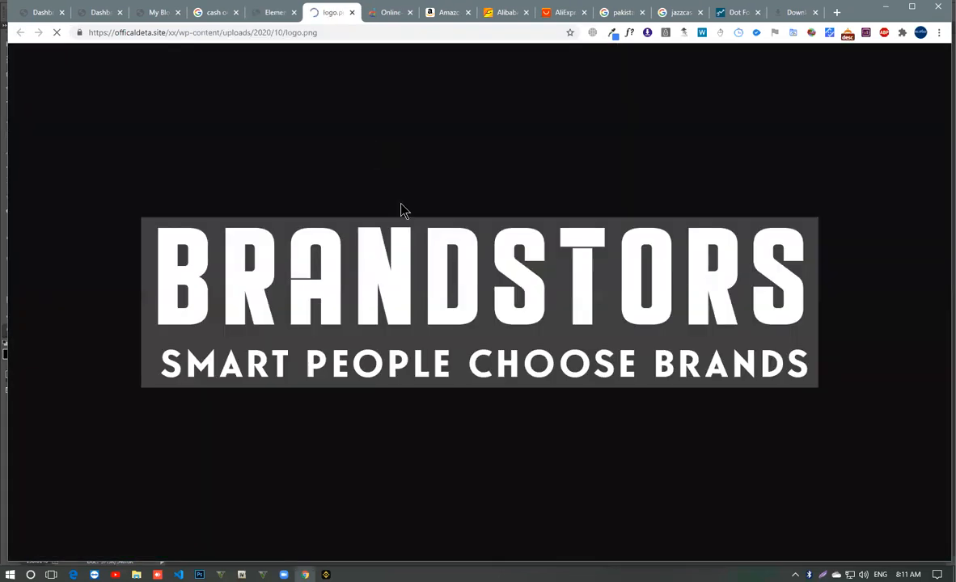
pyautogui.rightClick(439, 267)
pyautogui.click(465, 291)
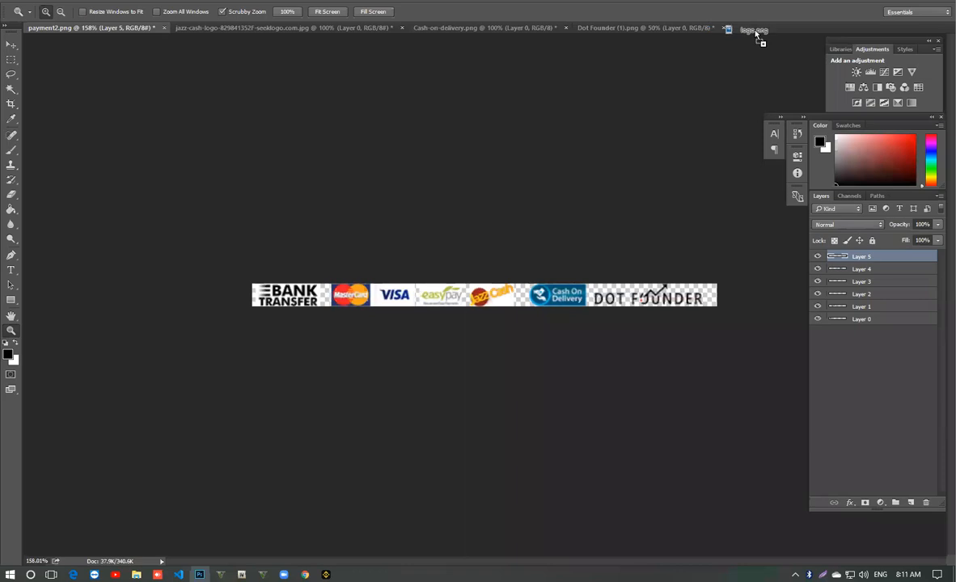
# - Switch to Photoshop and close the Dot Founder (1).png, Cash-on-delivery.png and JazzCash logo documents without saving their changes
pyautogui.click(630, 29)
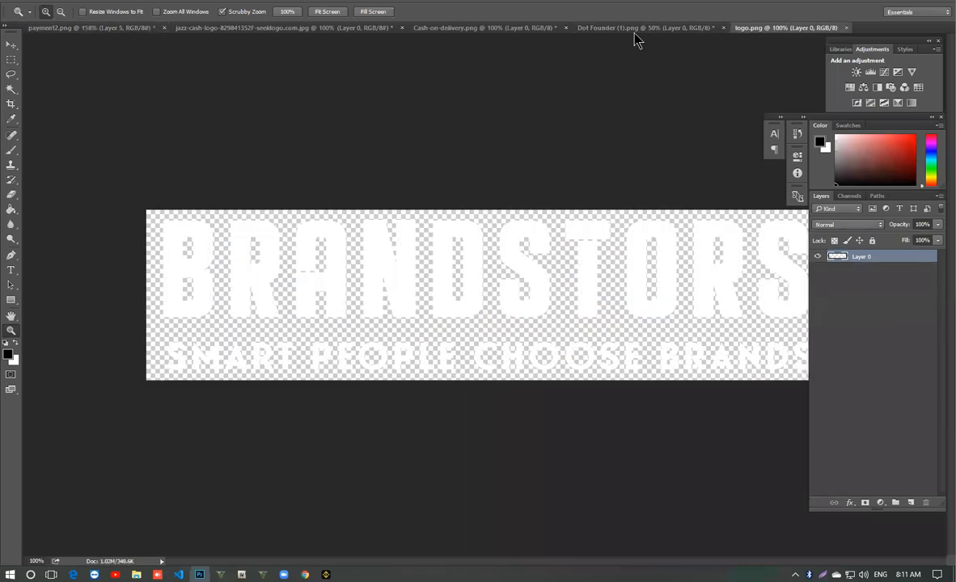
pyautogui.click(622, 29)
pyautogui.hotkey('ctrl', 'w')
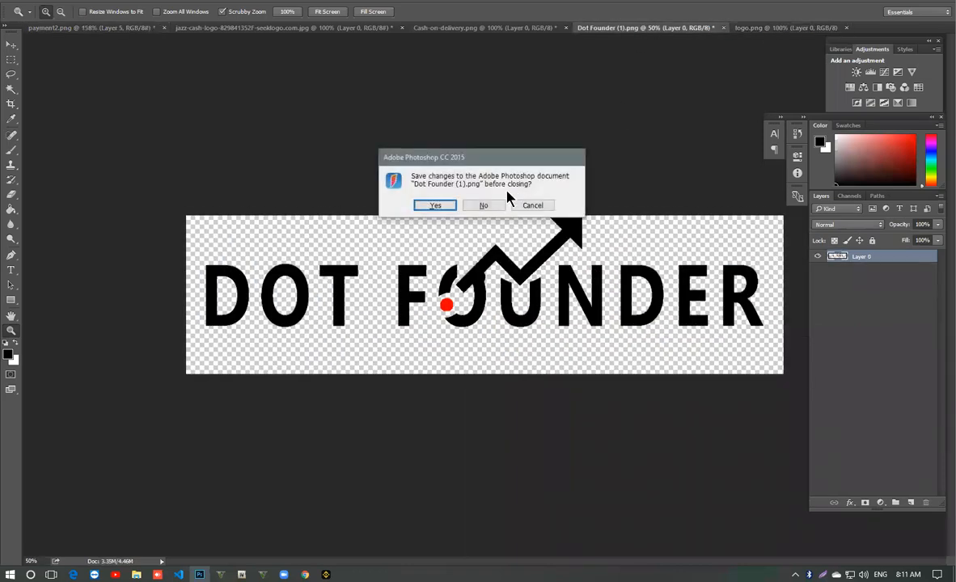
pyautogui.click(484, 203)
pyautogui.click(542, 30)
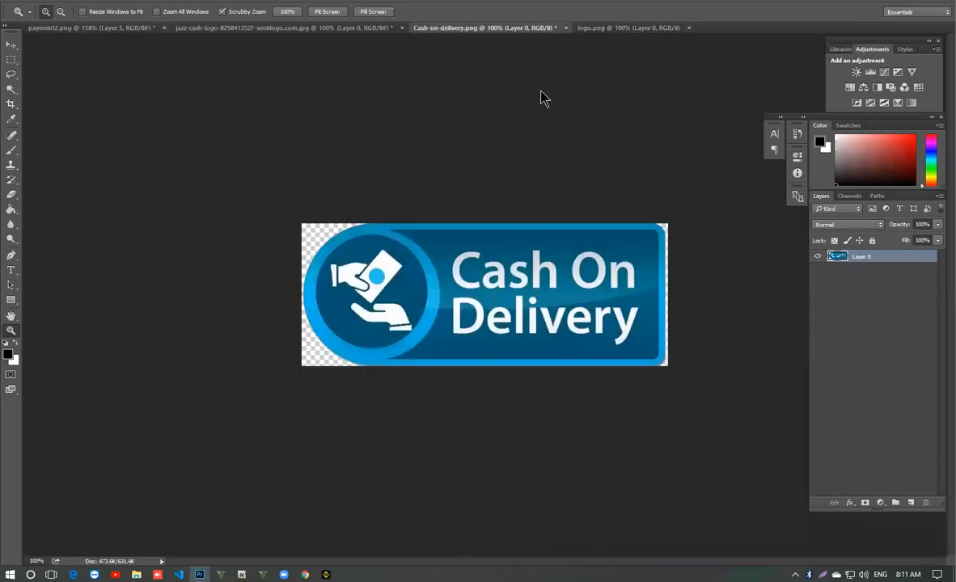
pyautogui.hotkey('ctrl', 'w')
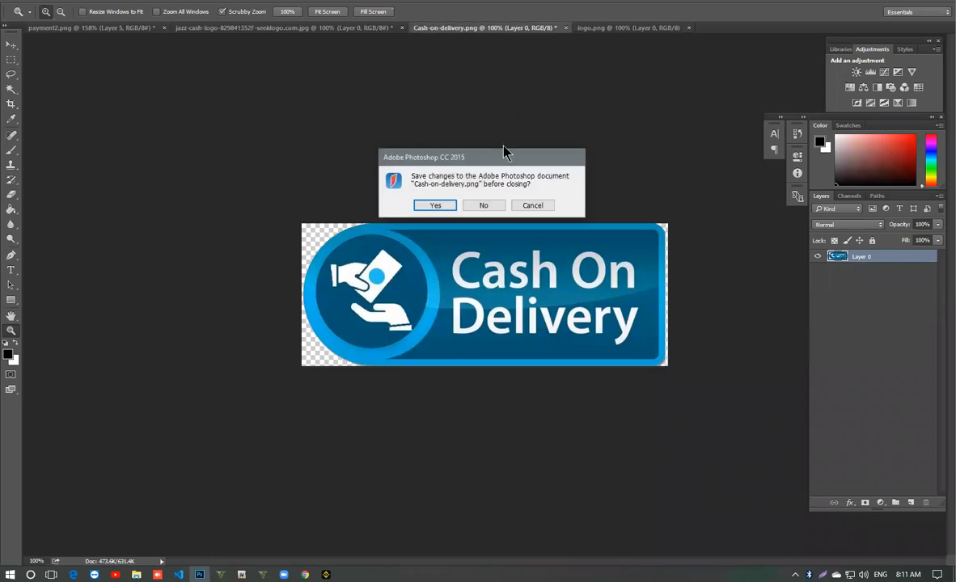
pyautogui.click(481, 206)
pyautogui.click(362, 29)
pyautogui.hotkey('ctrl', 'w')
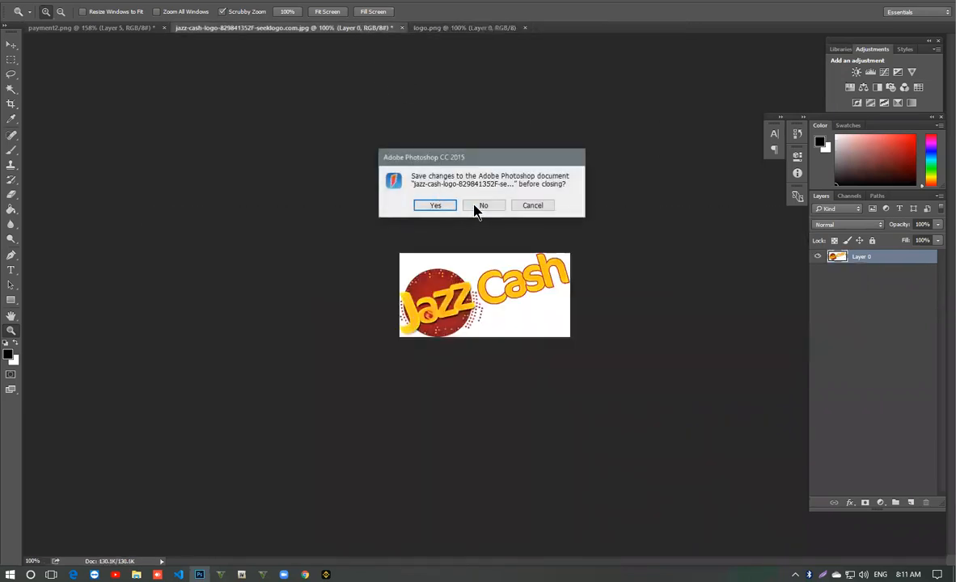
pyautogui.click(477, 207)
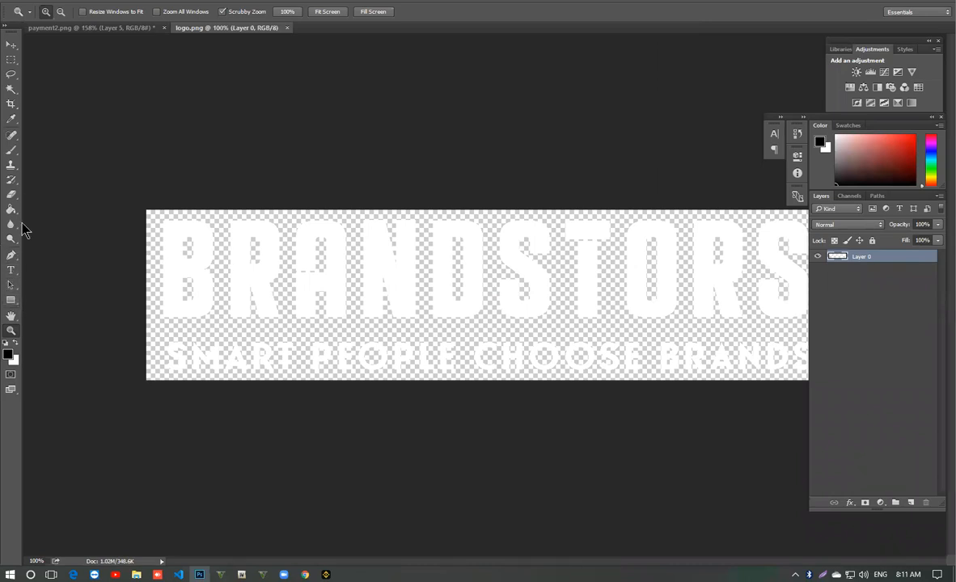
# - Recolour every letter of the BRANDSTORS wordmark in logo.png red (ff0000) with the Paint Bucket tool
pyautogui.click(8, 353)
pyautogui.write('ff0000')
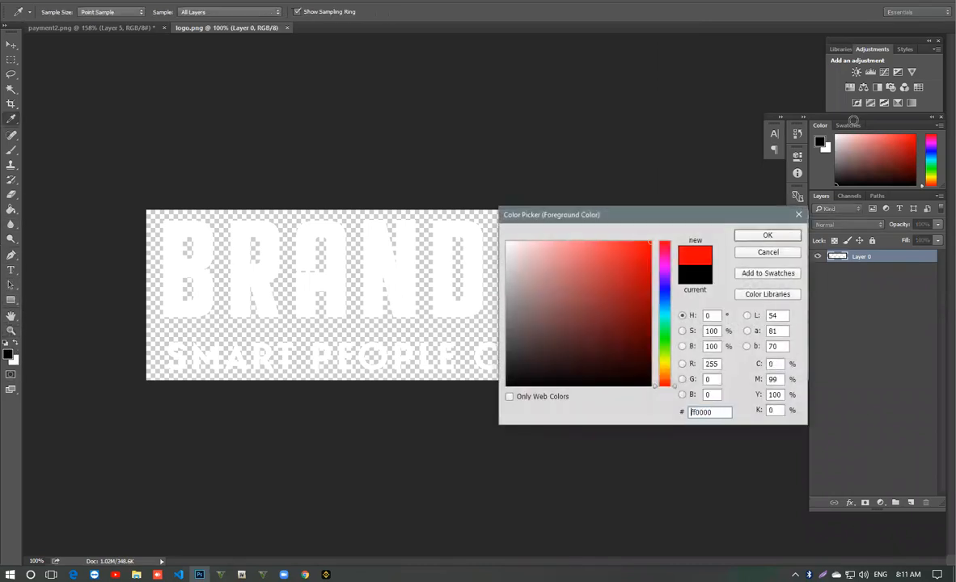
pyautogui.click(764, 238)
pyautogui.click(10, 208)
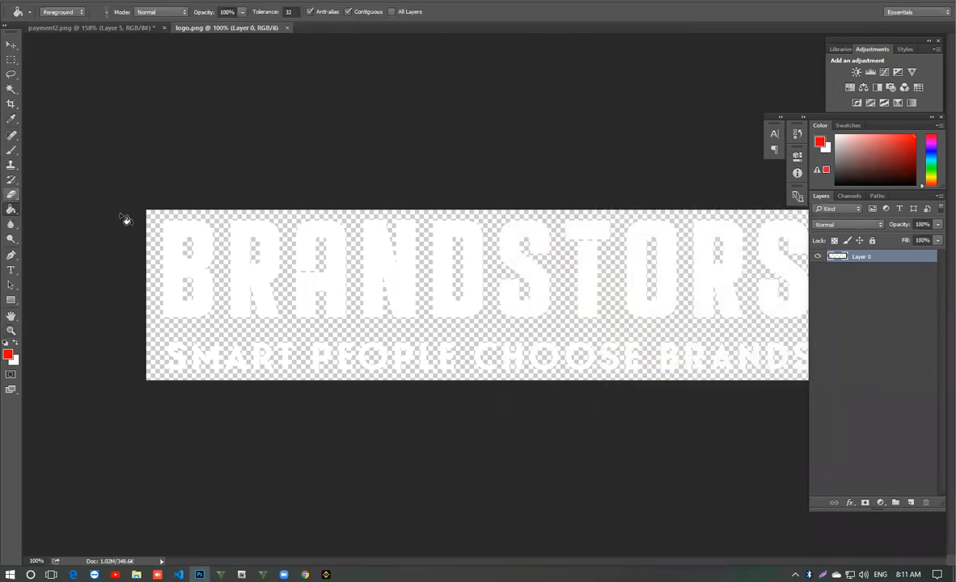
pyautogui.click(204, 238)
pyautogui.click(250, 241)
pyautogui.click(327, 238)
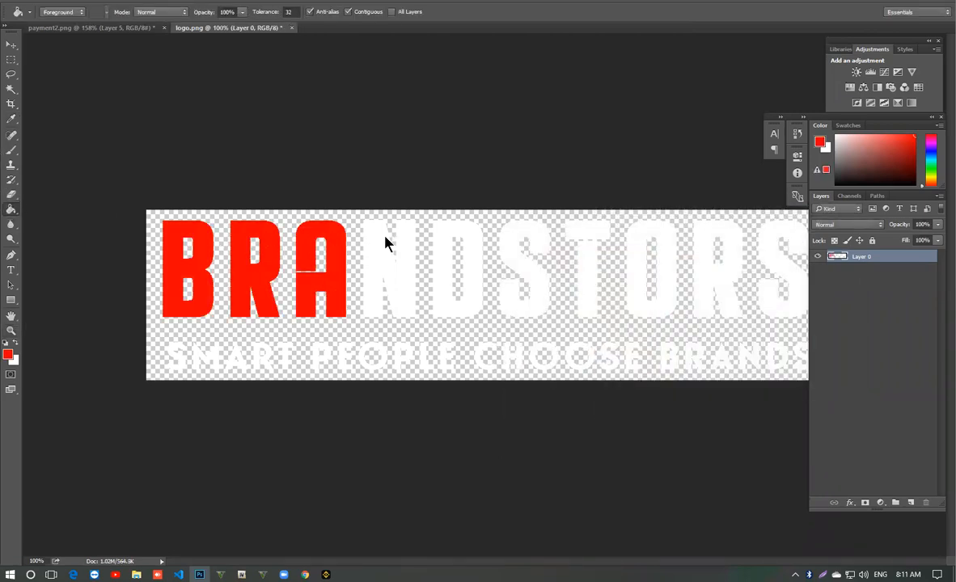
pyautogui.click(385, 241)
pyautogui.click(469, 238)
pyautogui.click(524, 236)
pyautogui.click(581, 232)
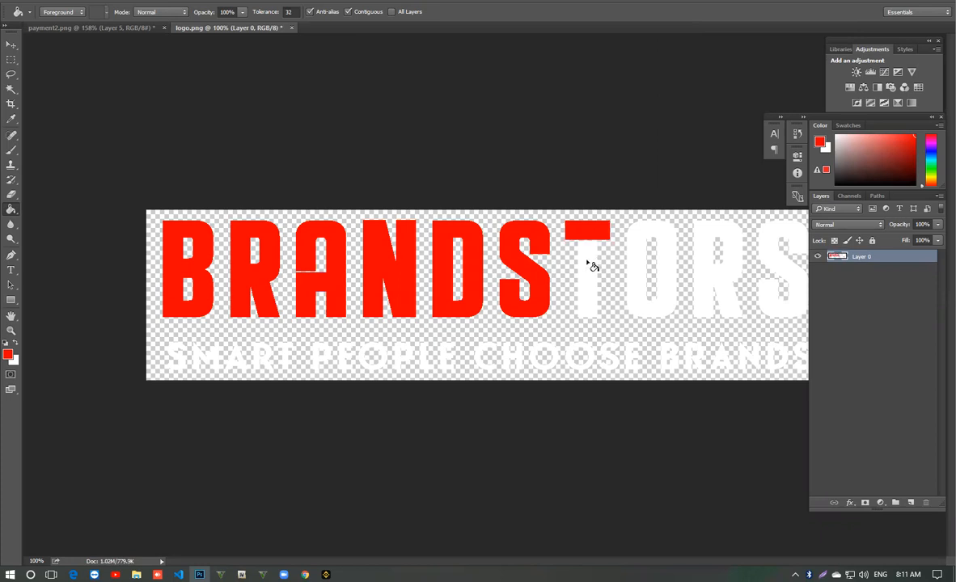
pyautogui.click(664, 235)
pyautogui.click(710, 239)
pyautogui.click(778, 238)
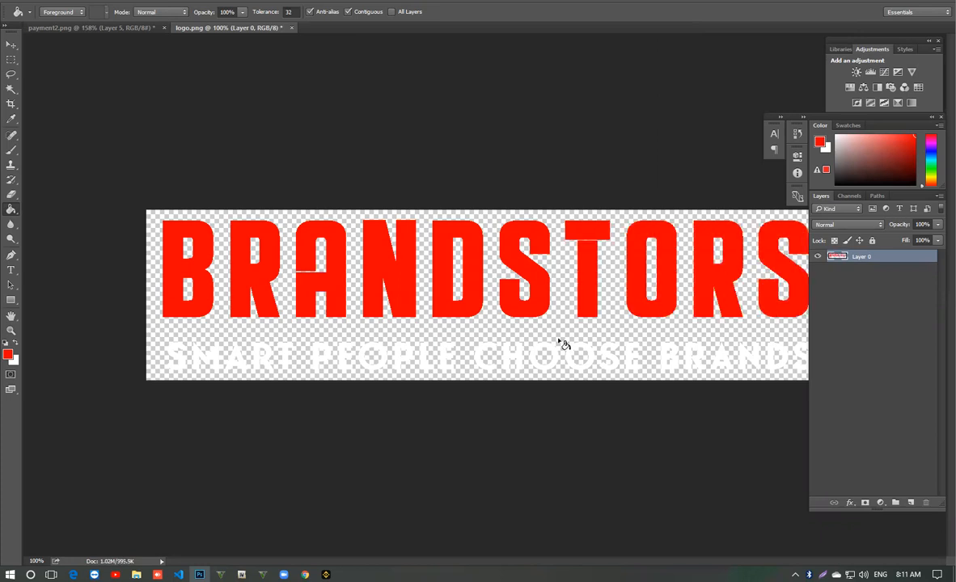
# - Erase the SMART PEOPLE CHOOSE BRANDS tagline beneath the wordmark with a rectangular selection and clear the selection
pyautogui.click(12, 43)
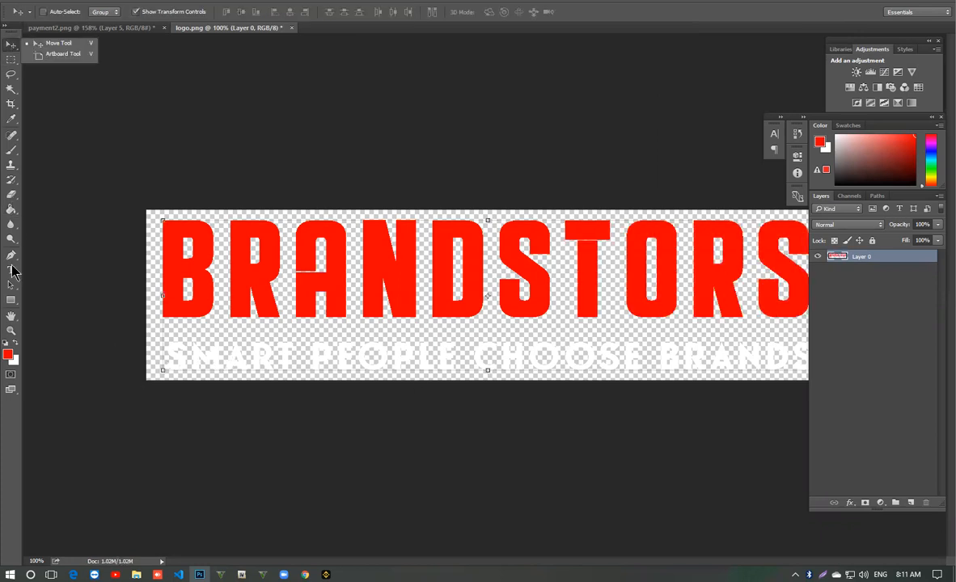
pyautogui.click(11, 59)
pyautogui.moveTo(310, 337); pyautogui.dragTo(940, 326)
pyautogui.press('Delete')
pyautogui.hotkey('ctrl', 'd')
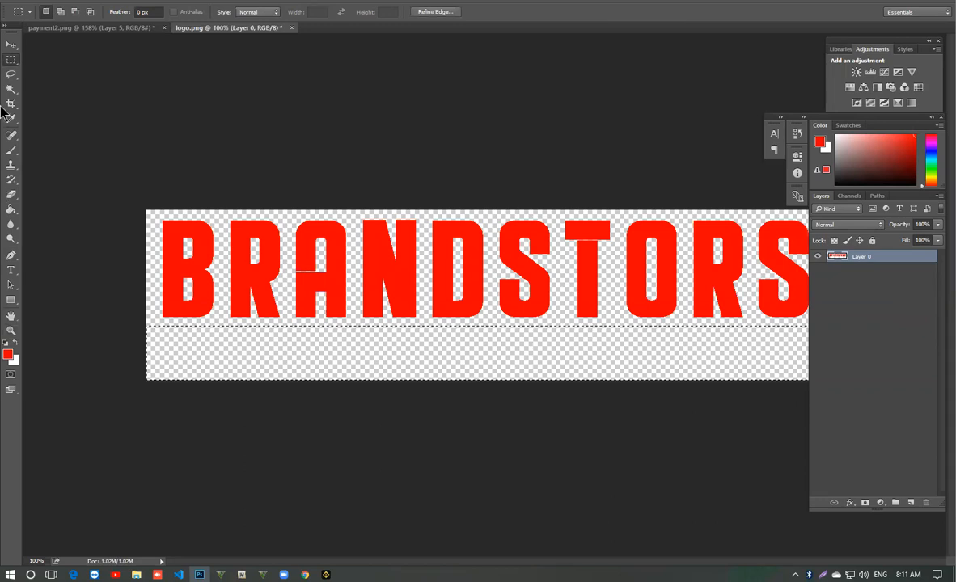
pyautogui.click(12, 44)
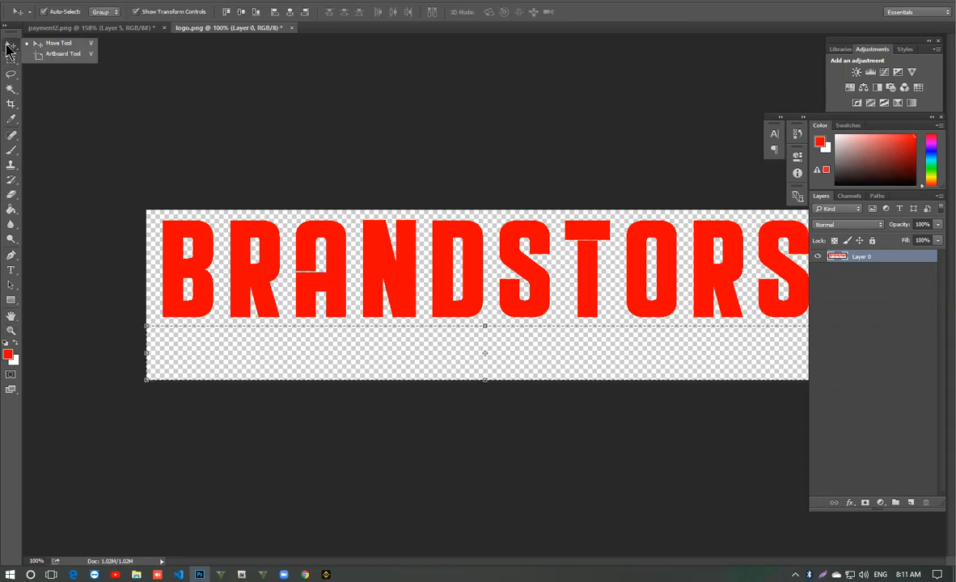
pyautogui.click(11, 104)
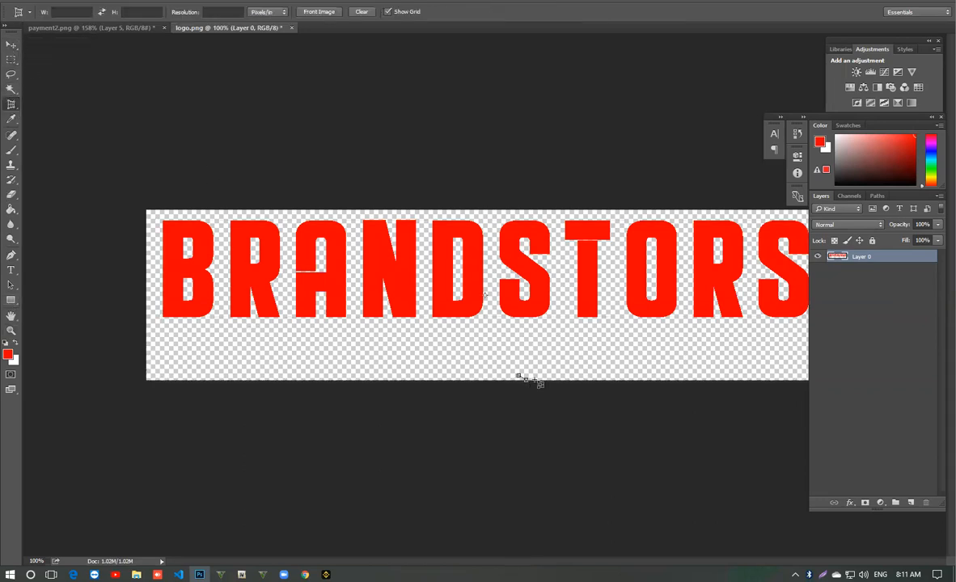
pyautogui.click(549, 347)
pyautogui.click(484, 345)
pyautogui.click(318, 358)
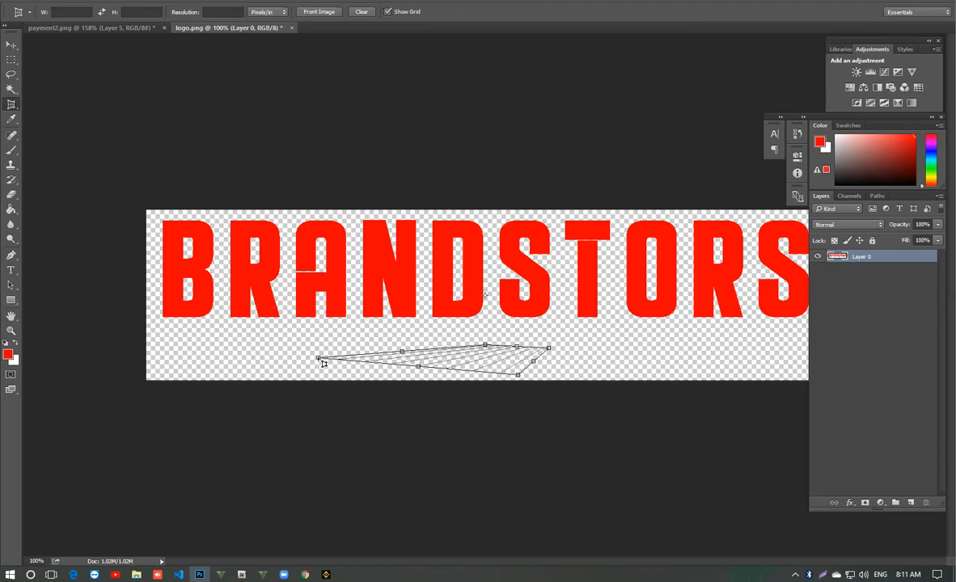
pyautogui.click(335, 361)
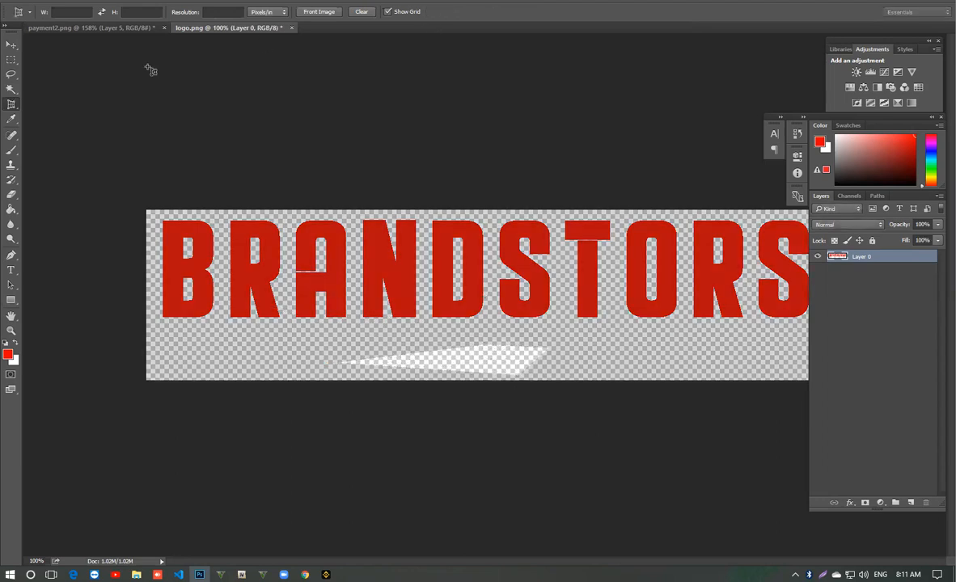
pyautogui.press('Escape')
# - Crop away the empty strip below the BRANDSTORS wordmark with the regular Crop tool
pyautogui.rightClick(11, 104)
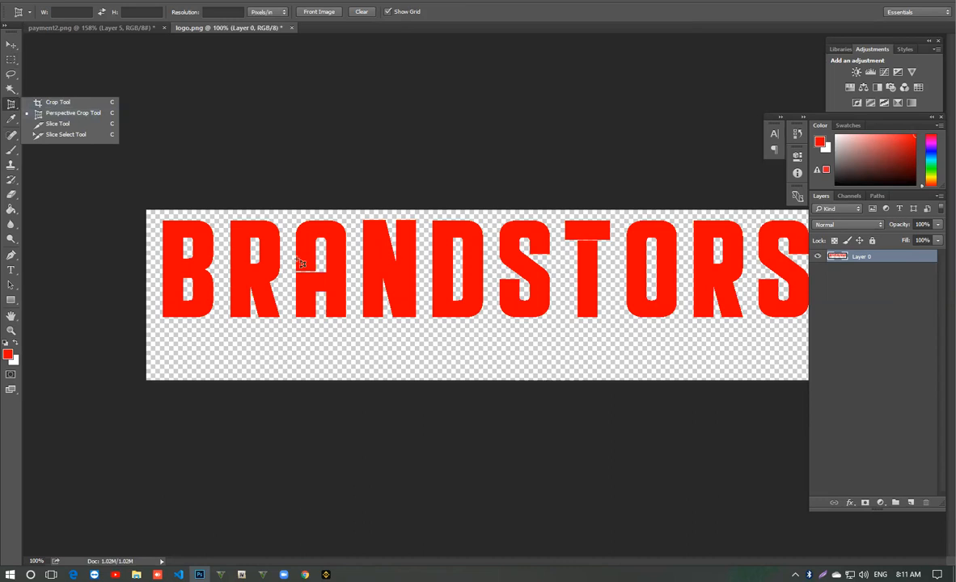
pyautogui.click(73, 103)
pyautogui.moveTo(485, 381); pyautogui.dragTo(503, 356)
pyautogui.press('Return')
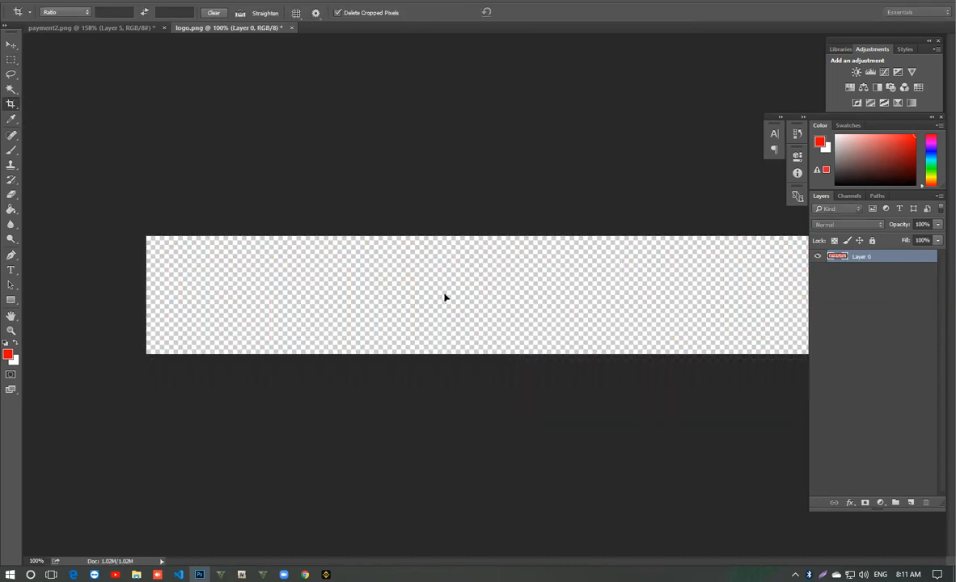
# - Save the cropped red logo to the Desktop as a PNG, replacing the existing logo.png
pyautogui.hotkey('ctrl', 'shift', 's')
pyautogui.click(166, 458)
pyautogui.click(165, 459)
pyautogui.press('Return')
pyautogui.press('Left')
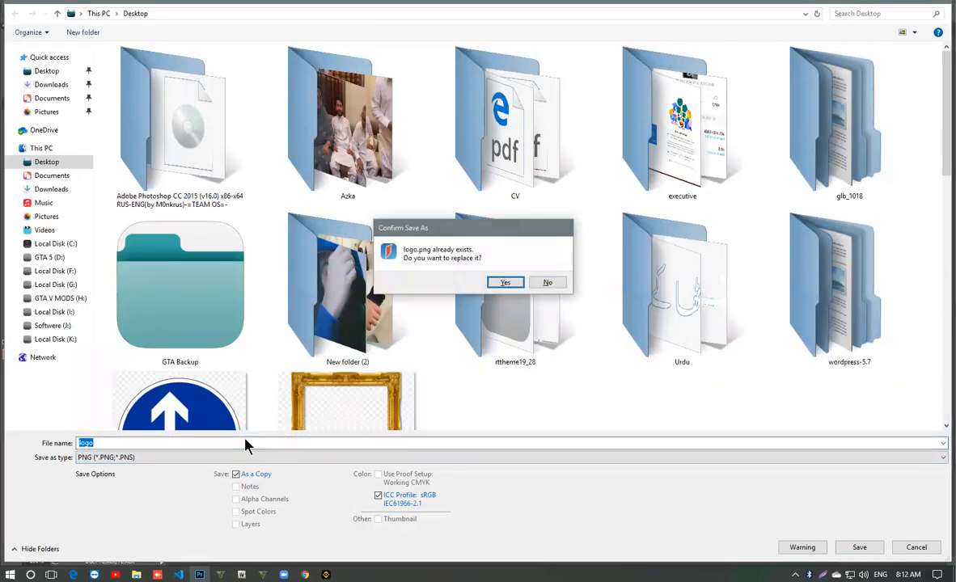
pyautogui.press('Return')
pyautogui.press('Return')
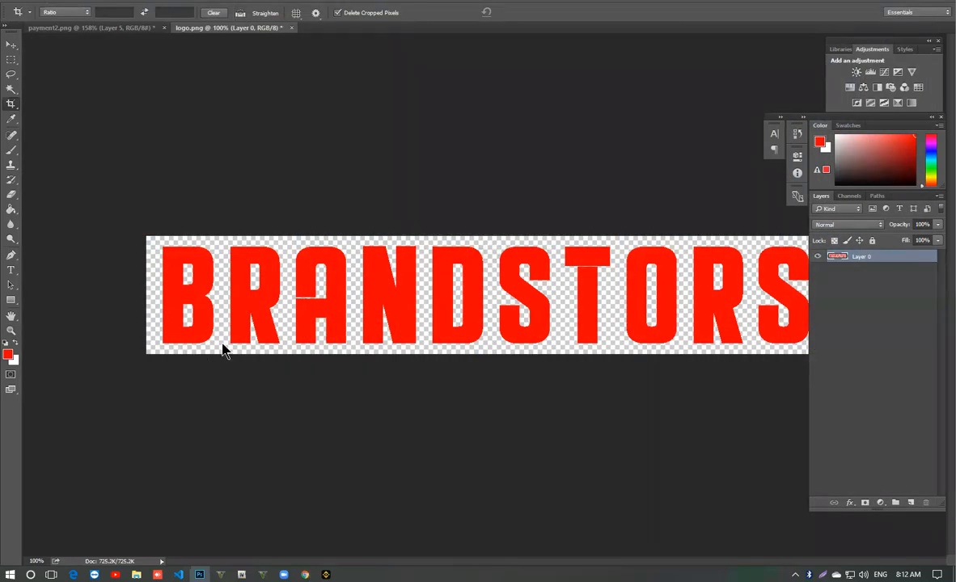
# - Return to the Elementor editor, upload the red logo.png from the Desktop, insert it into the footer image box and update the page
pyautogui.hotkey('alt', 'Tab')
pyautogui.click(274, 13)
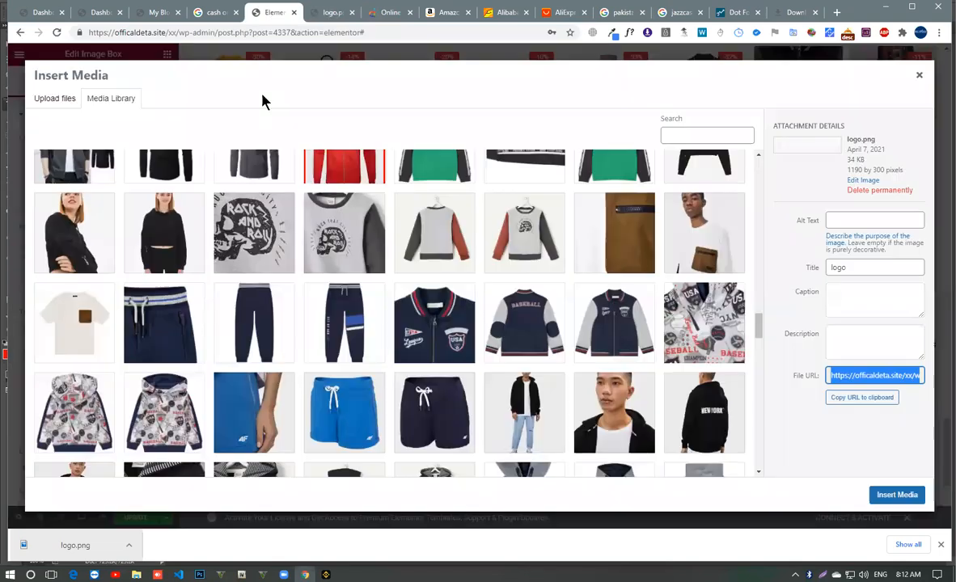
pyautogui.scroll(10, 477, 291)
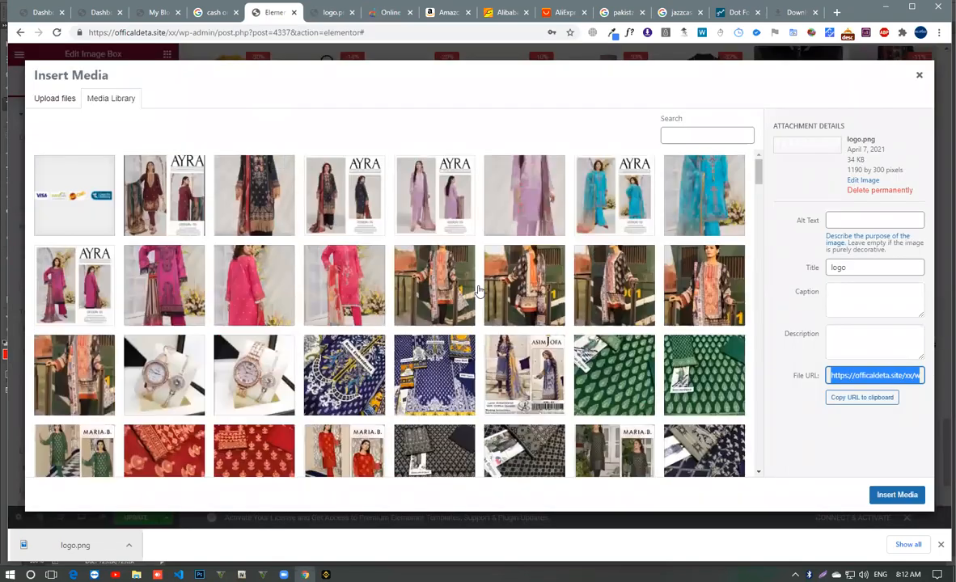
pyautogui.click(71, 101)
pyautogui.click(503, 280)
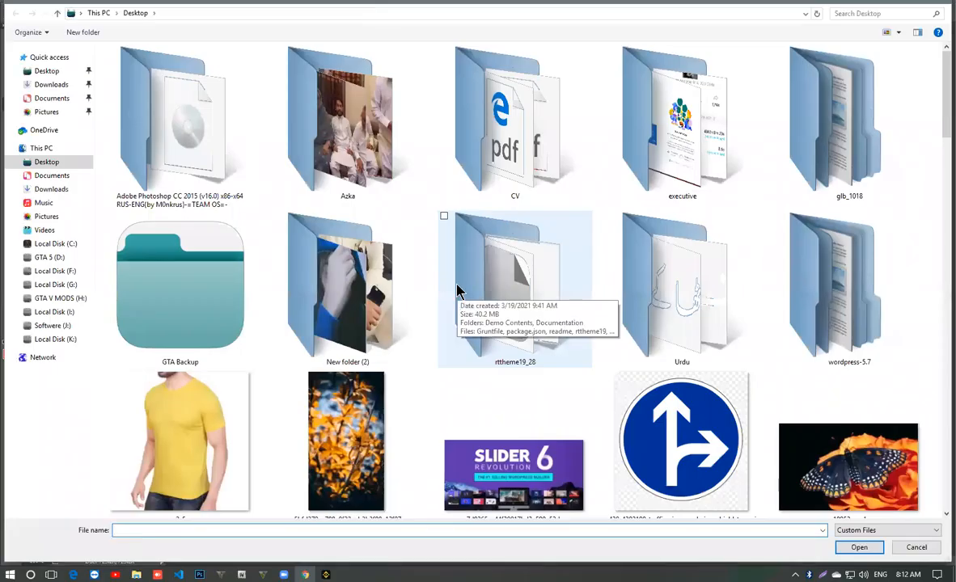
pyautogui.scroll(-5, 457, 297)
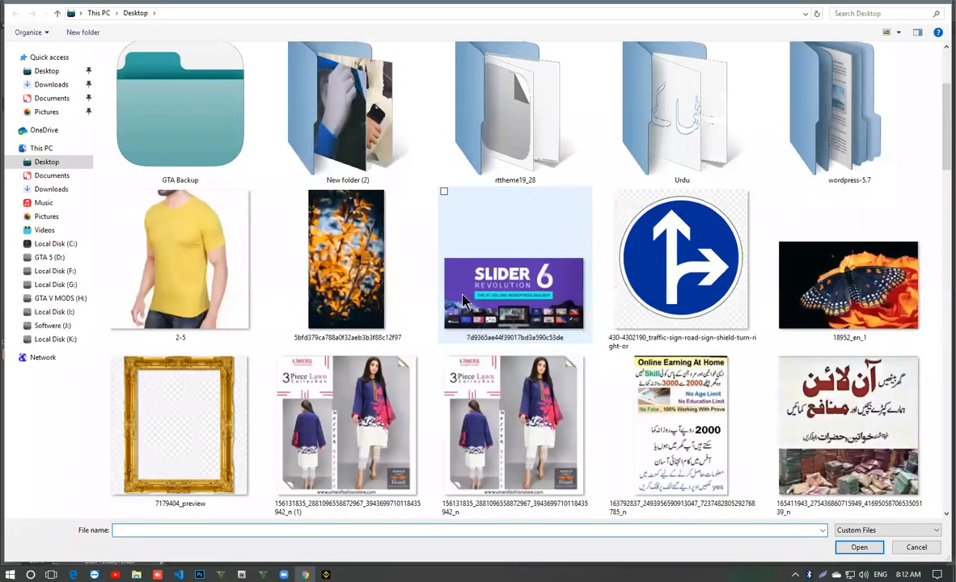
pyautogui.scroll(-3, 465, 301)
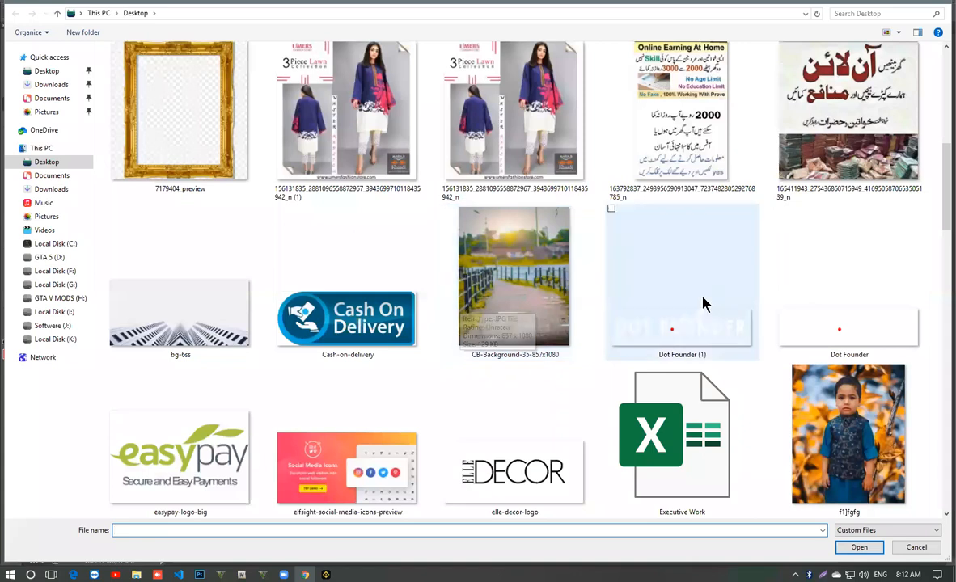
pyautogui.scroll(-6, 854, 299)
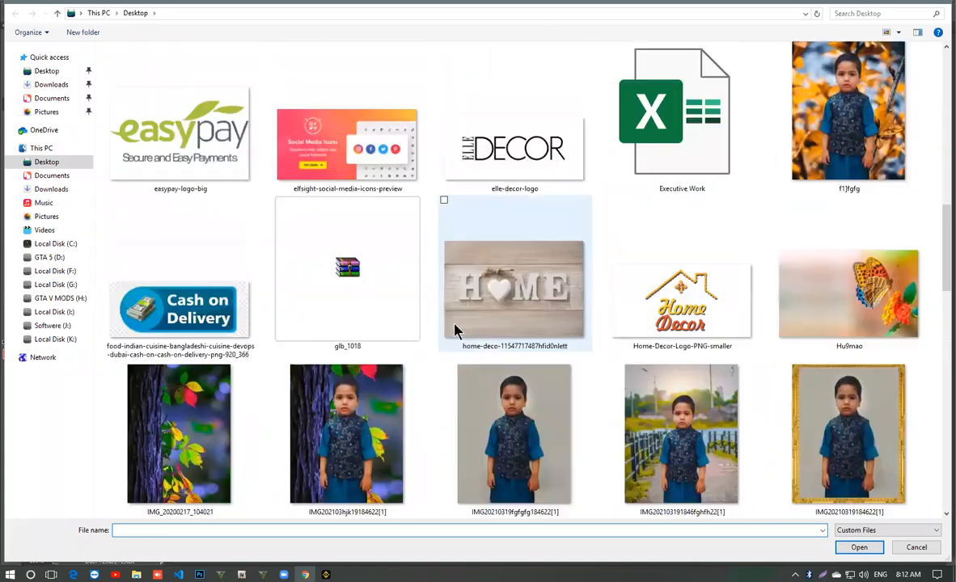
pyautogui.scroll(-5, 486, 325)
pyautogui.doubleClick(668, 343)
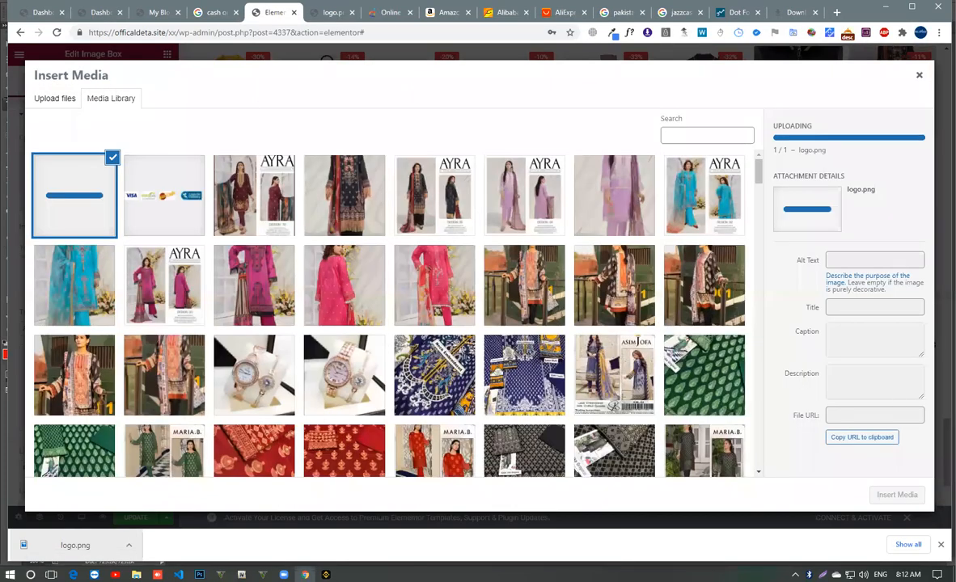
pyautogui.click(940, 546)
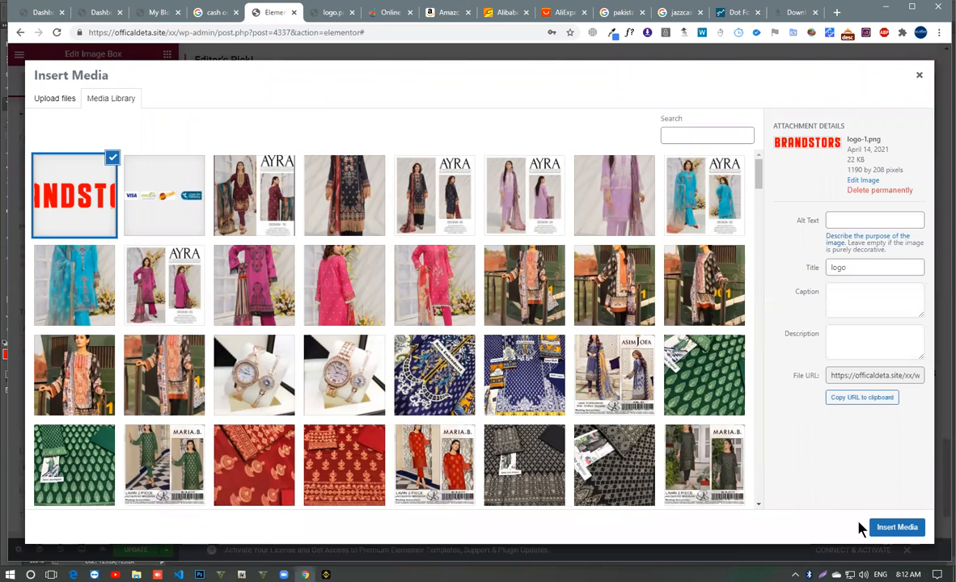
pyautogui.click(899, 527)
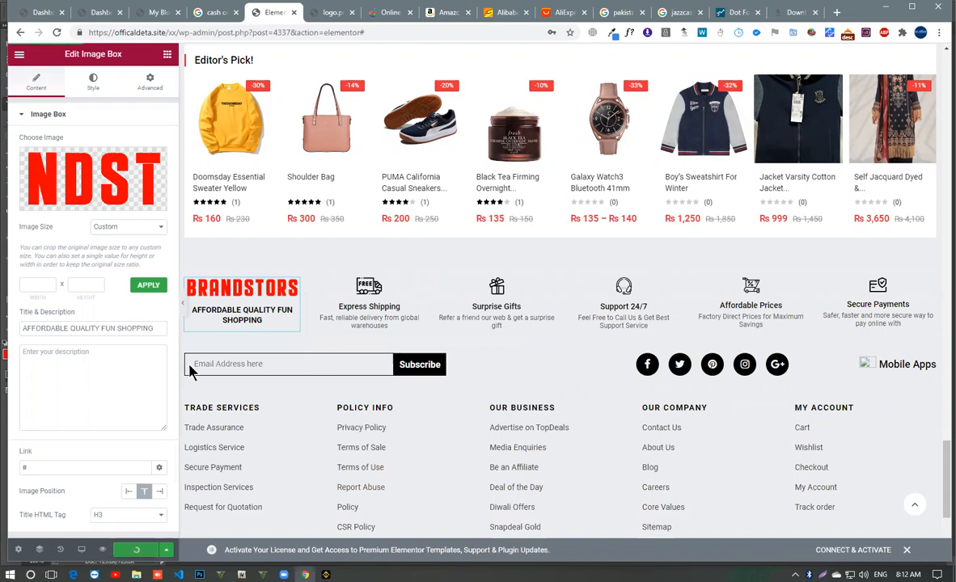
# - Reload the live homepage to check the footer logo, and return to the Elementor editor
pyautogui.click(153, 15)
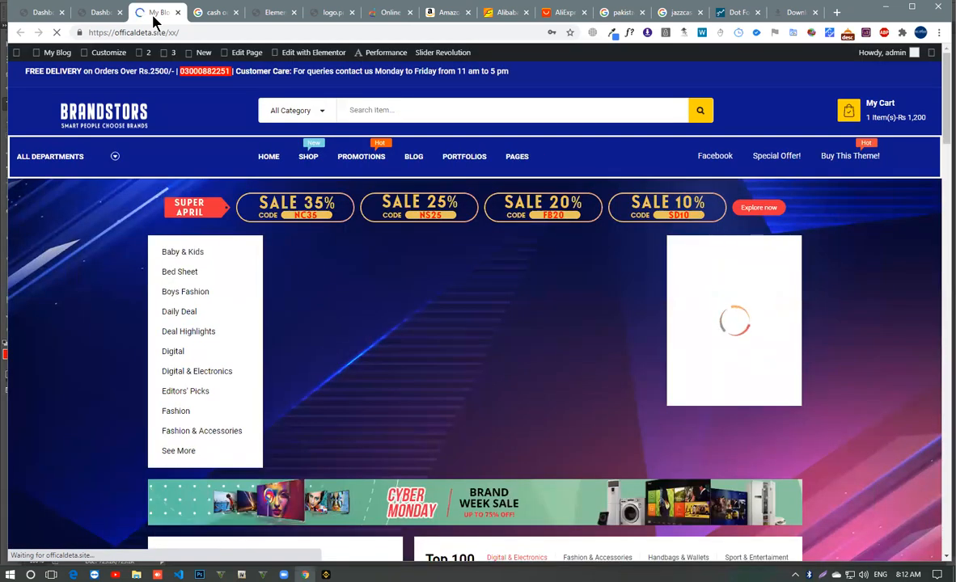
pyautogui.scroll(-5, 151, 143)
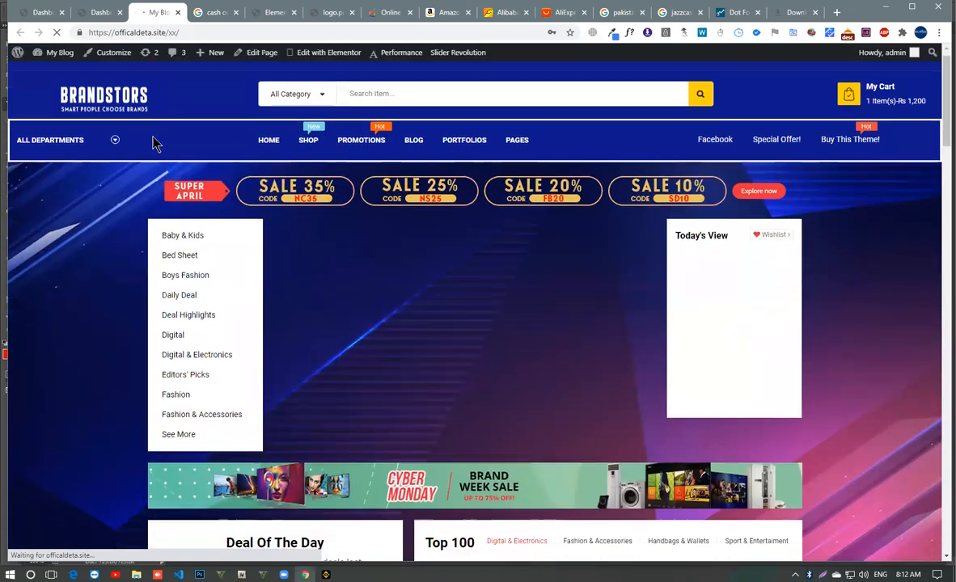
pyautogui.scroll(-15, 179, 204)
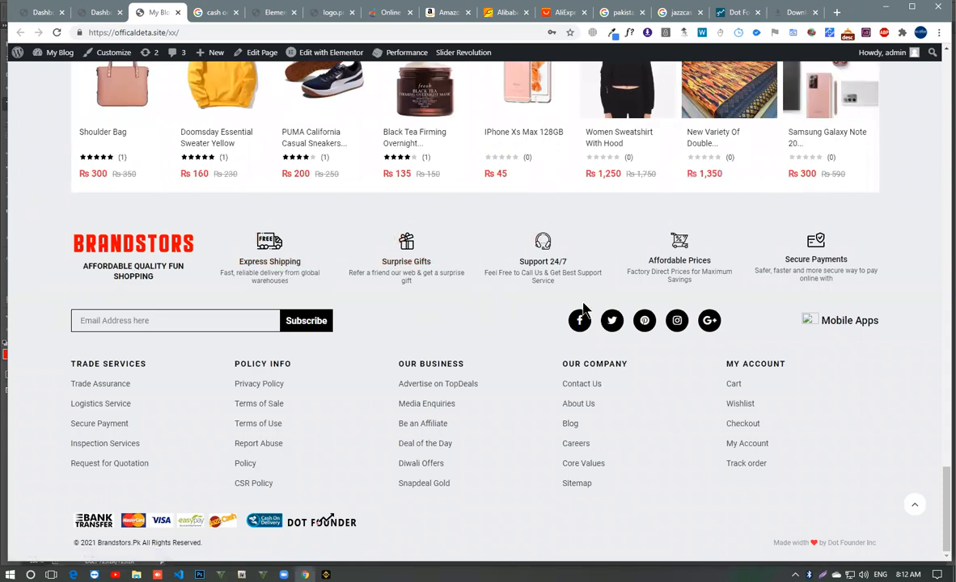
pyautogui.click(105, 14)
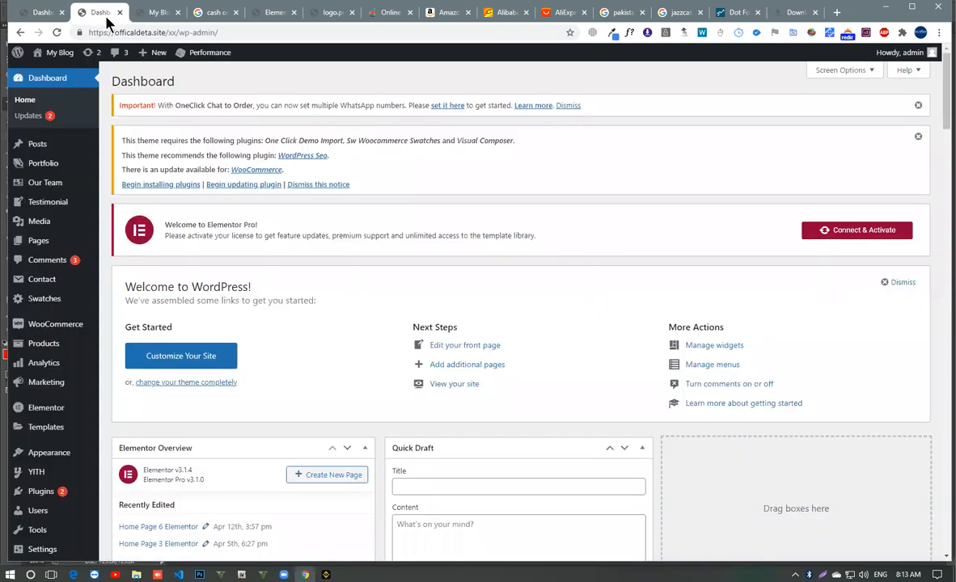
pyautogui.click(267, 13)
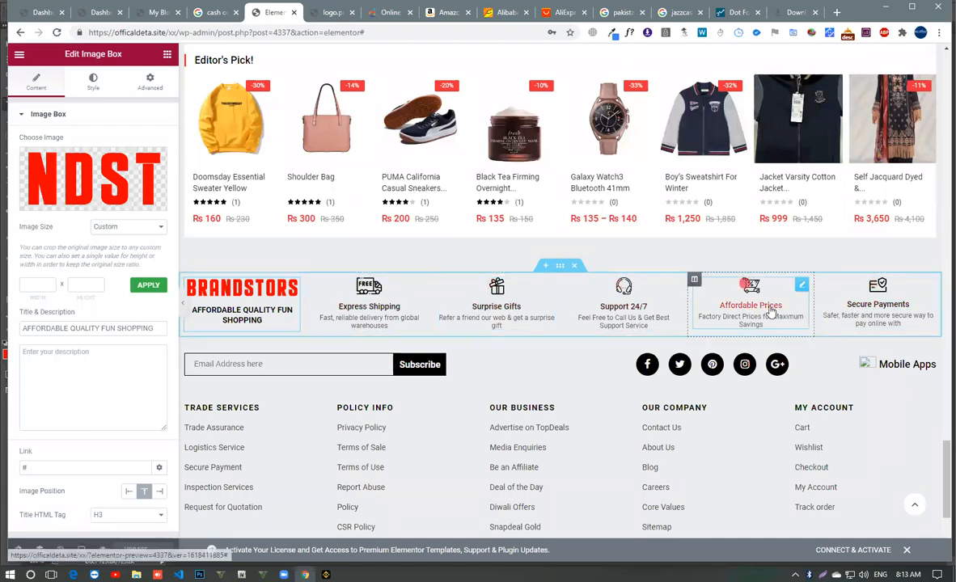
# - Open the Surprise Gifts image box in the footer and look through its description, link and image position settings
pyautogui.click(518, 299)
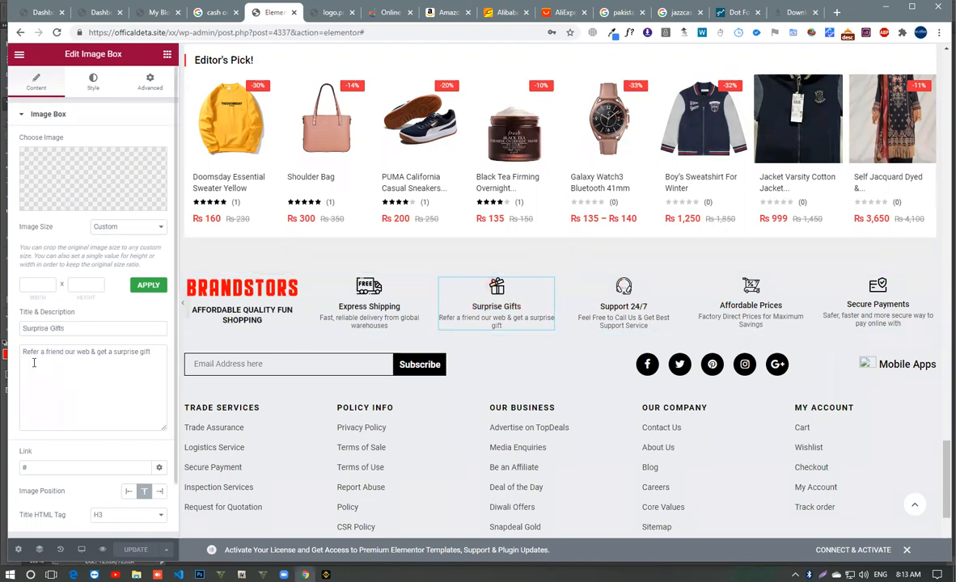
pyautogui.moveTo(24, 350); pyautogui.dragTo(146, 354)
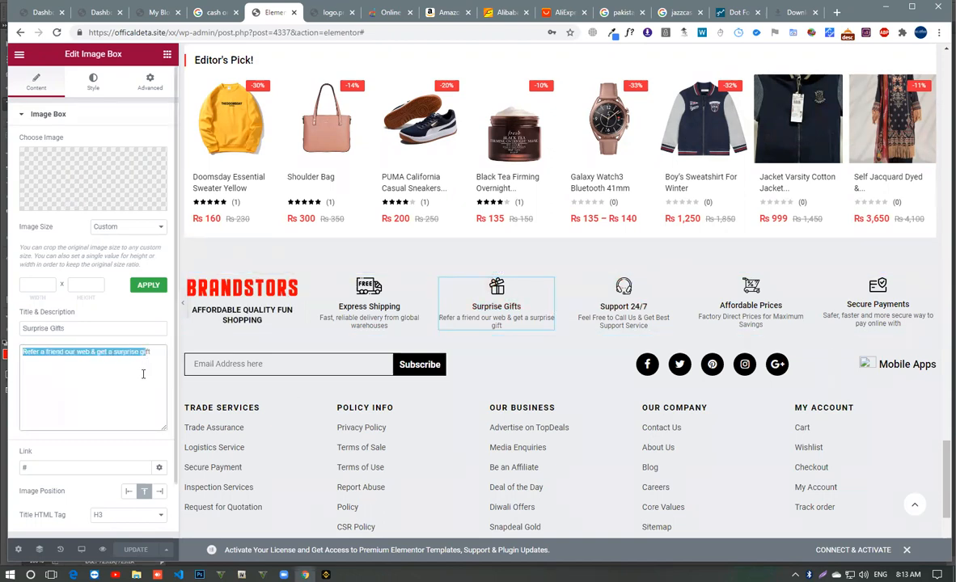
pyautogui.click(131, 352)
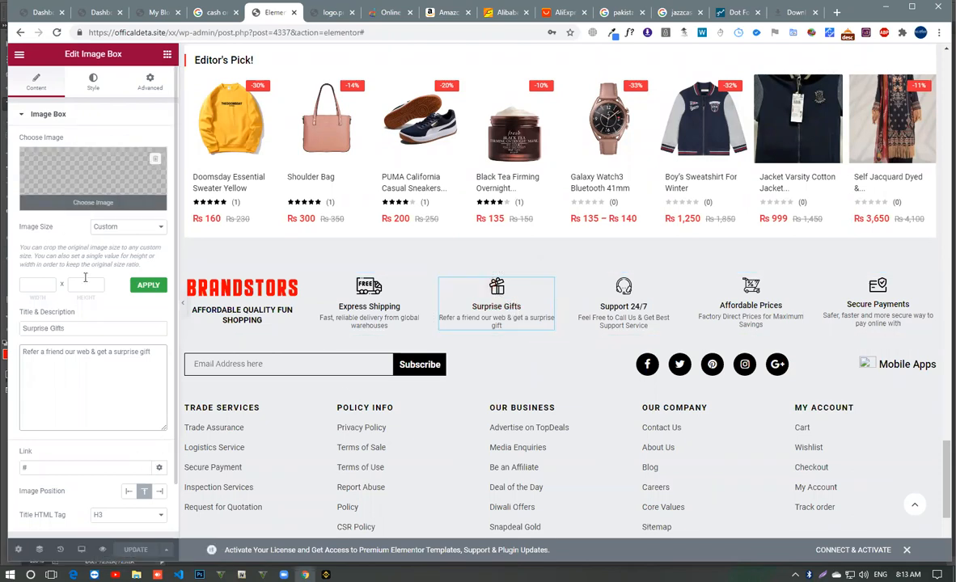
pyautogui.scroll(-1, 89, 295)
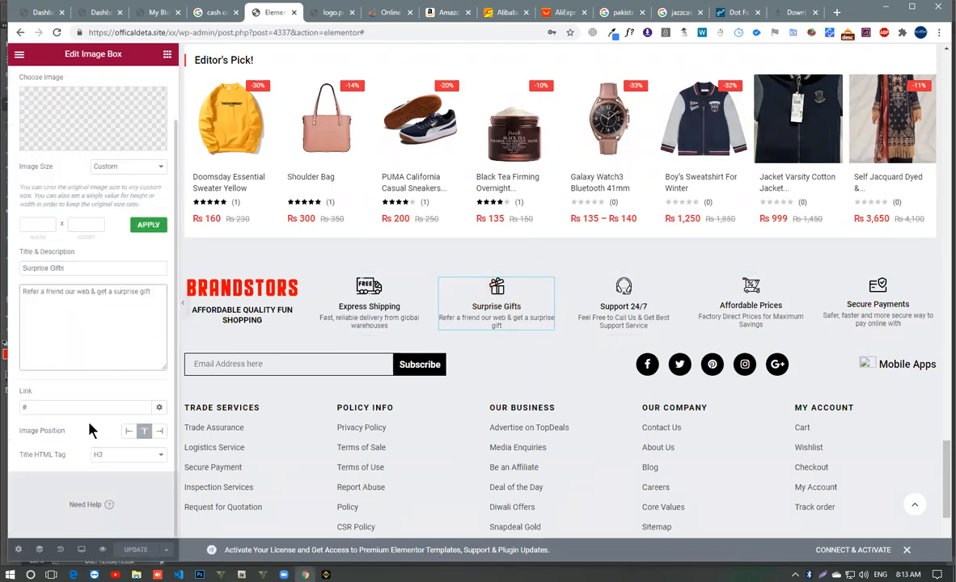
pyautogui.scroll(1, 89, 421)
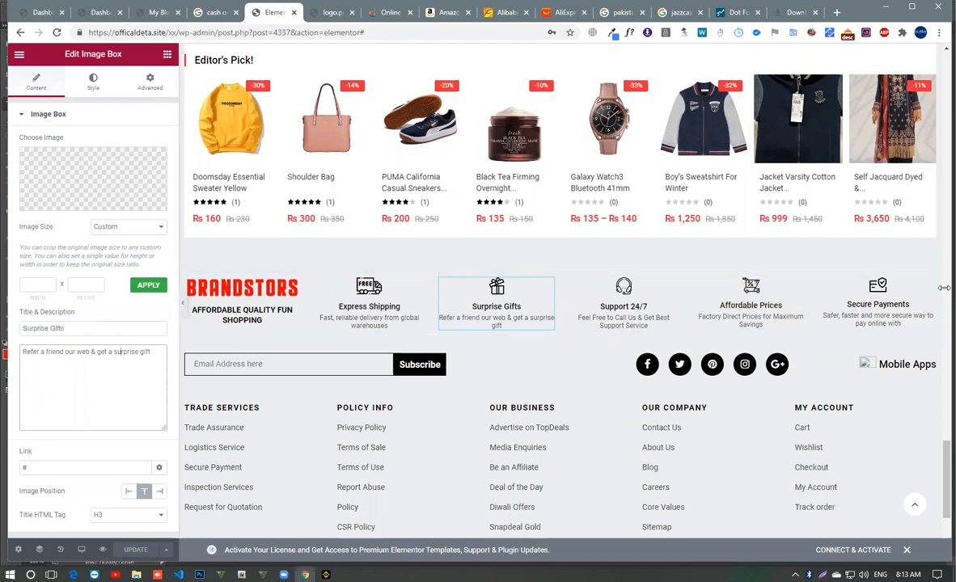
# - Open the footer's Mobile Apps text widget for editing and select the broken image above its heading
pyautogui.click(881, 364)
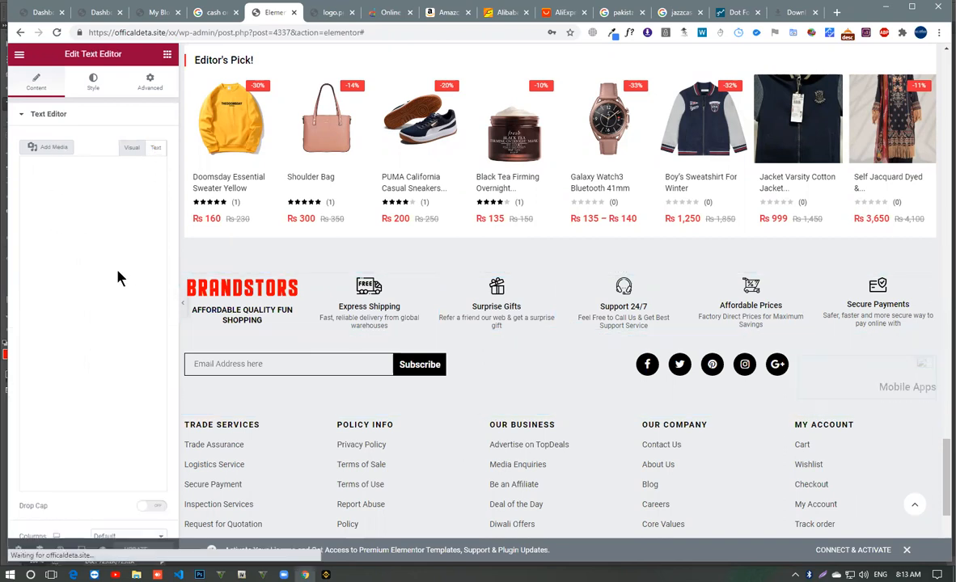
pyautogui.tripleClick(114, 245)
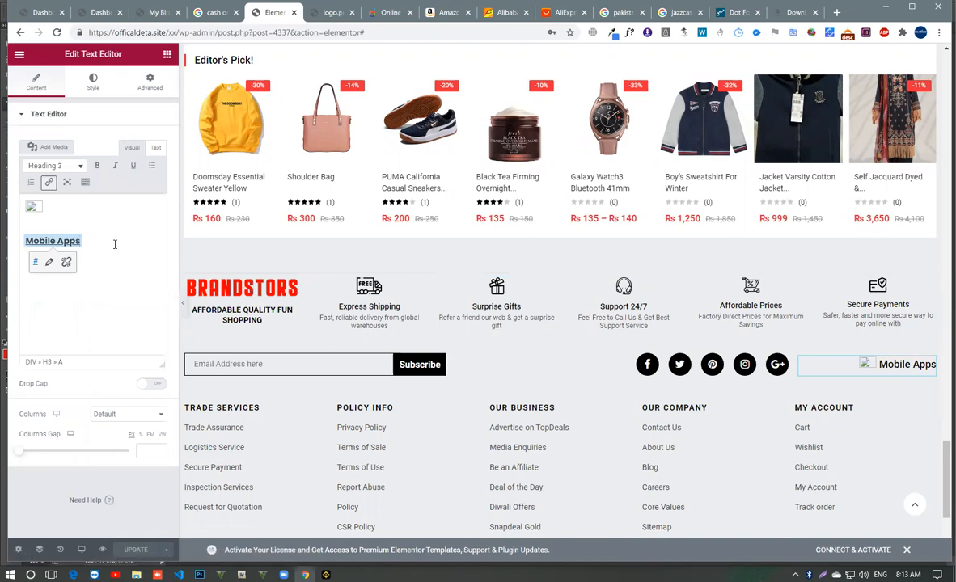
pyautogui.click(39, 207)
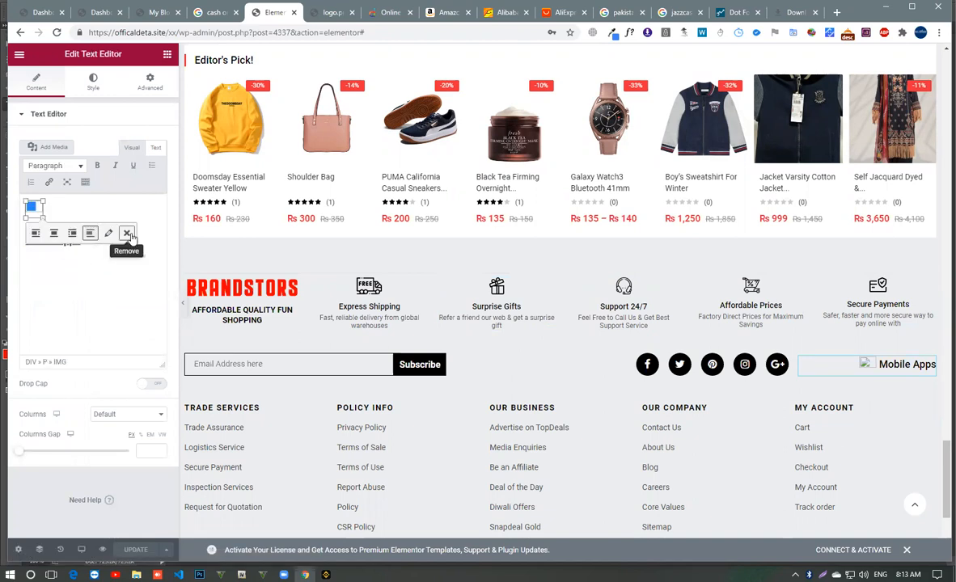
# - Search Google Images for "play store png logo" in the browser tab showing the downloads
pyautogui.click(788, 12)
pyautogui.click(354, 32)
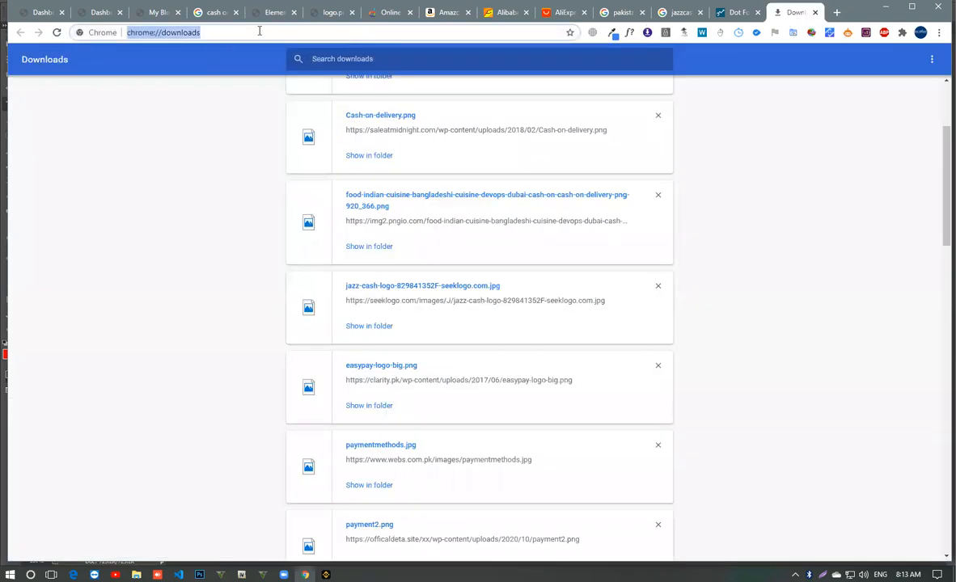
pyautogui.write('playstor')
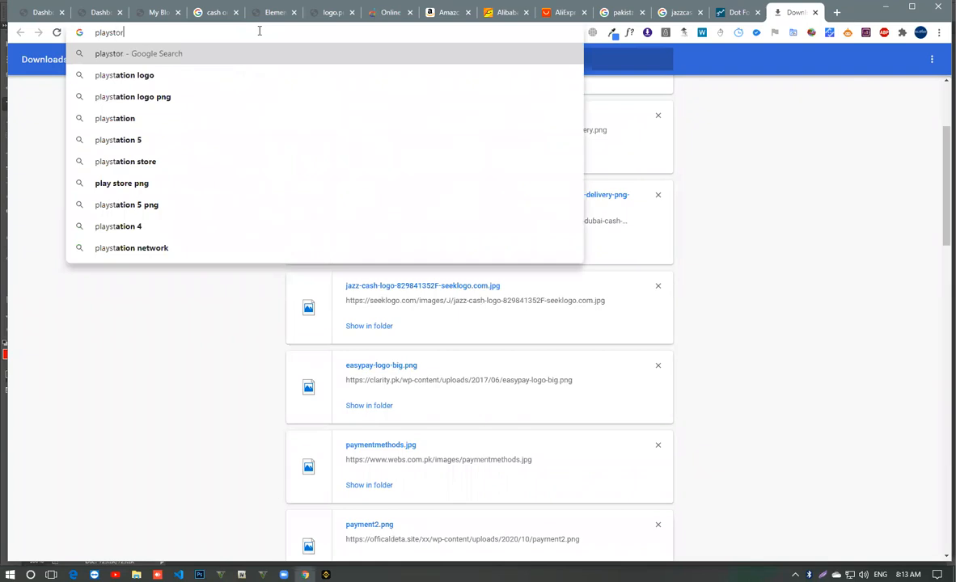
pyautogui.write('e')
pyautogui.press('Down')
pyautogui.write('png ')
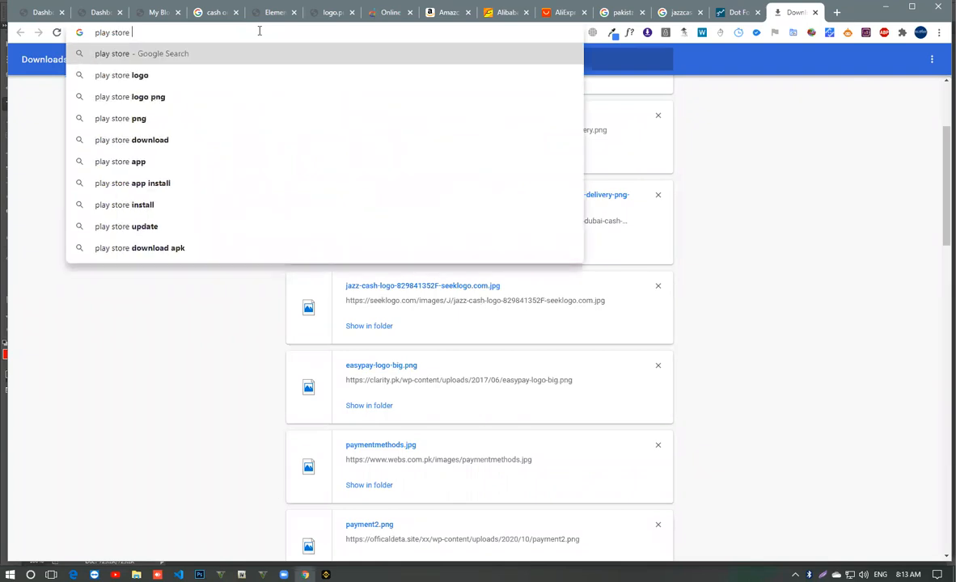
pyautogui.write('logo')
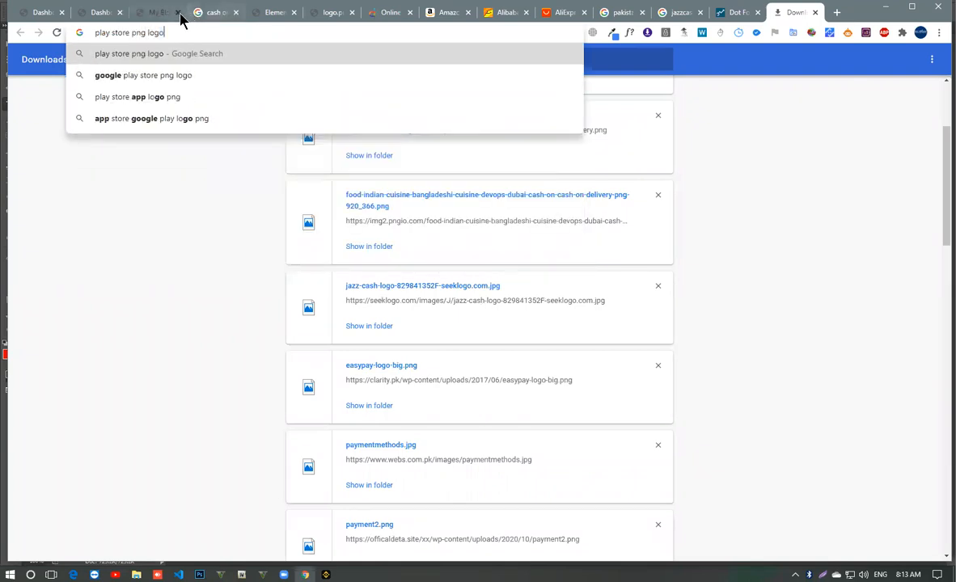
pyautogui.press('Return')
pyautogui.click(187, 125)
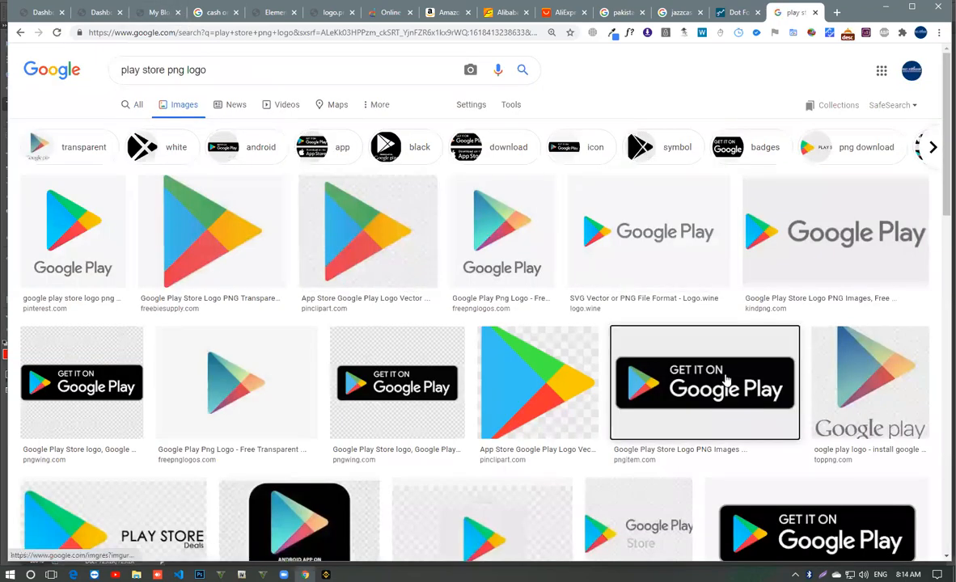
# - Save the 500 × 280 PNGitem "Get it on Google Play" badge, try to open it in Photoshop and return to the image results
pyautogui.click(725, 380)
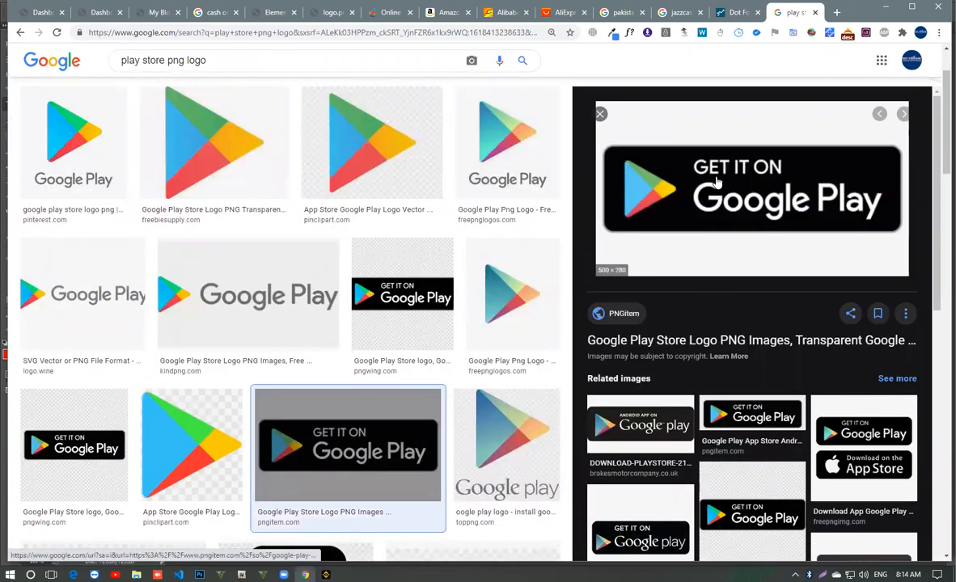
pyautogui.rightClick(717, 181)
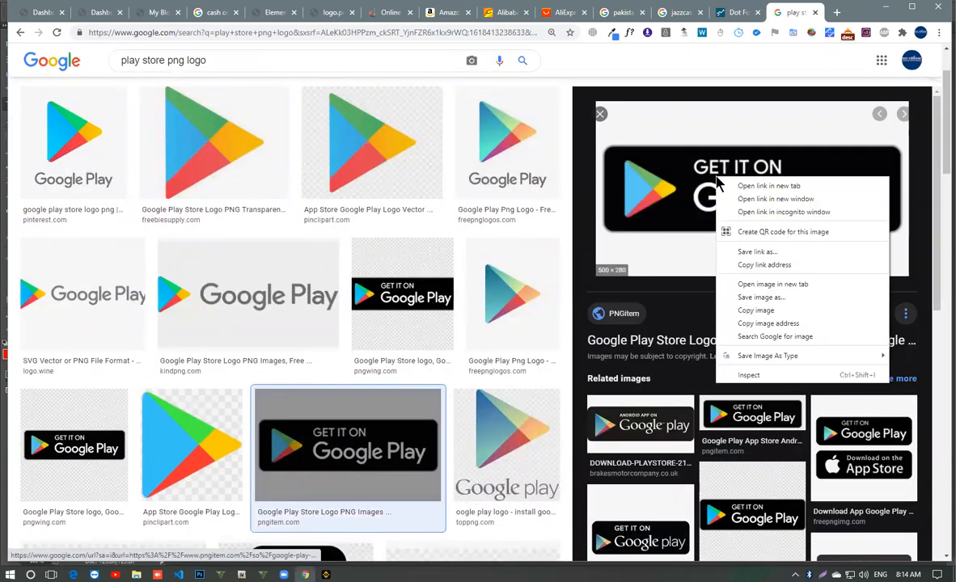
pyautogui.click(809, 304)
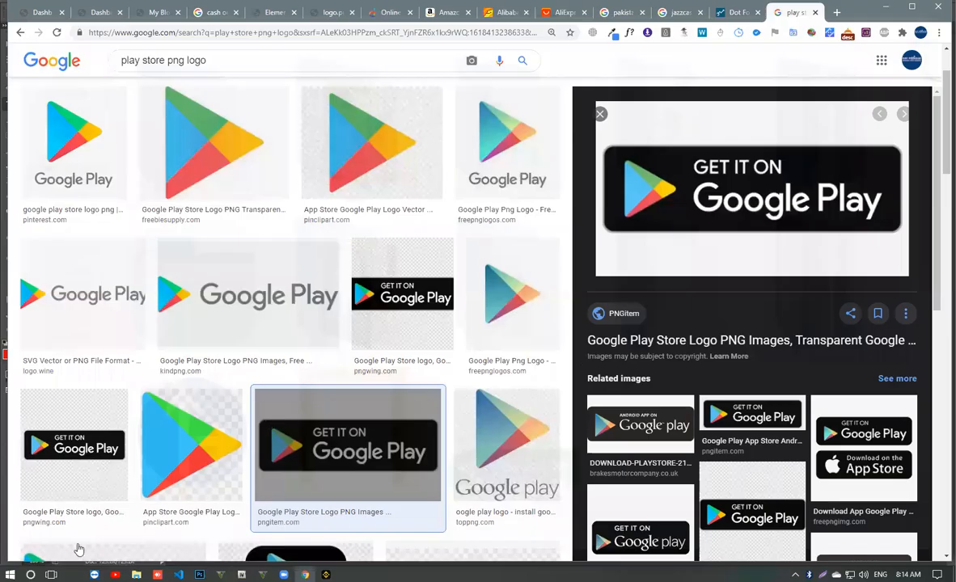
pyautogui.moveTo(110, 551); pyautogui.dragTo(421, 32)
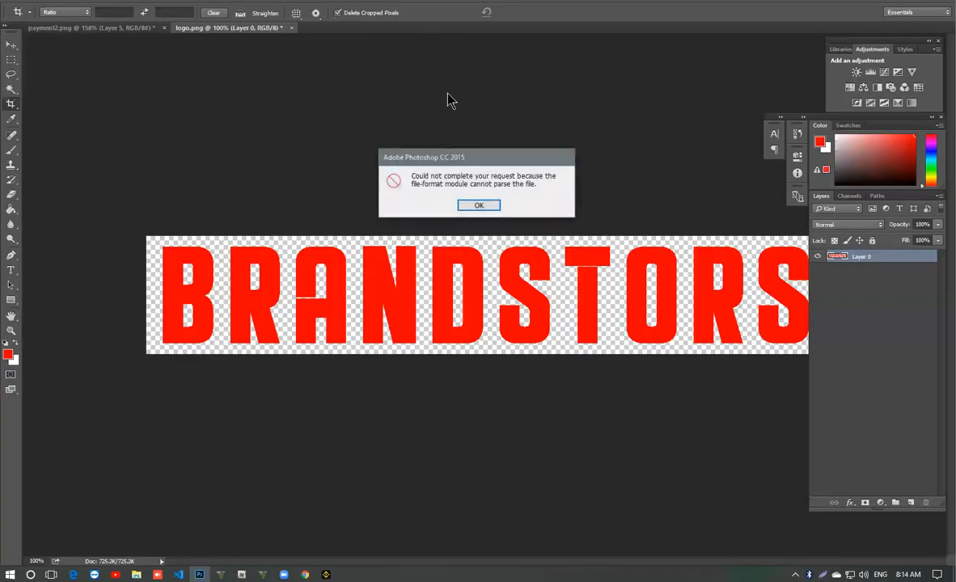
pyautogui.click(492, 208)
pyautogui.click(308, 575)
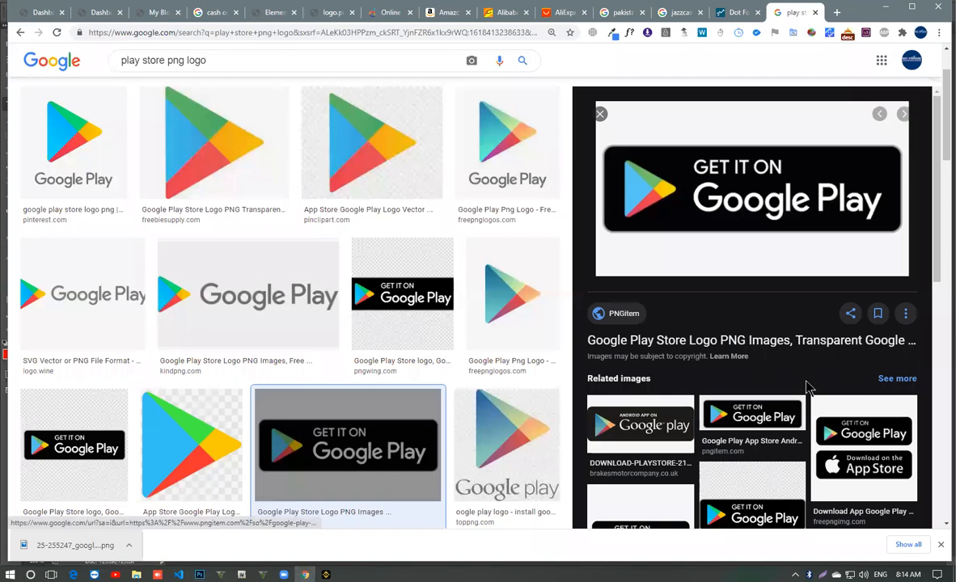
# - Save the 920 × 920 PNGWing Google Play badge, open it in Photoshop, then close it and return to the browser
pyautogui.scroll(-2, 669, 368)
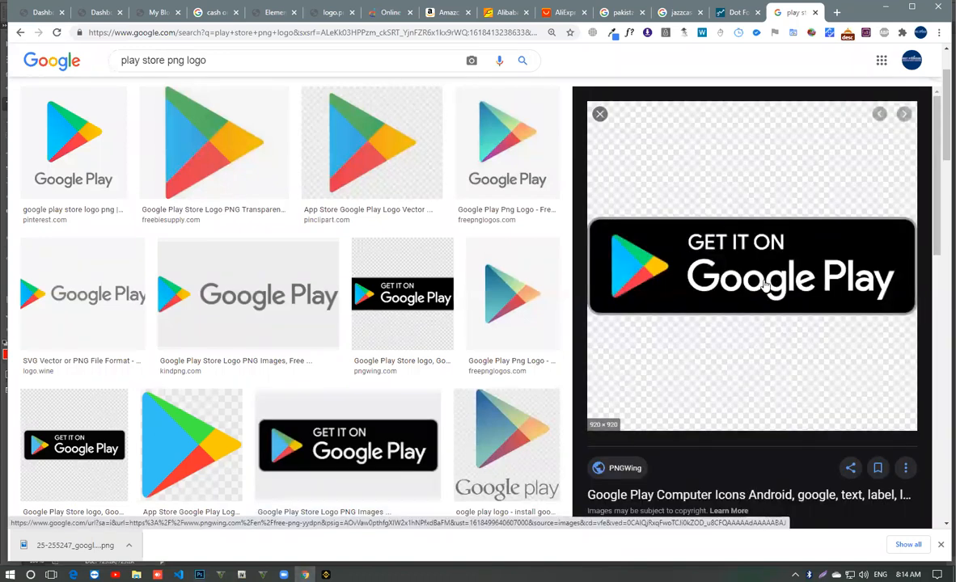
pyautogui.rightClick(772, 247)
pyautogui.click(825, 395)
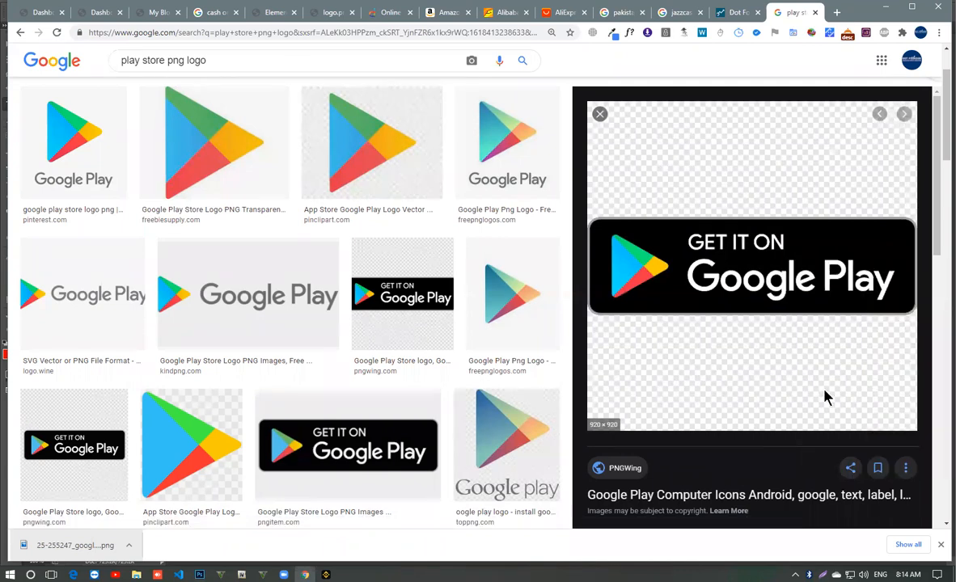
pyautogui.press('Return')
pyautogui.moveTo(199, 574); pyautogui.dragTo(330, 32)
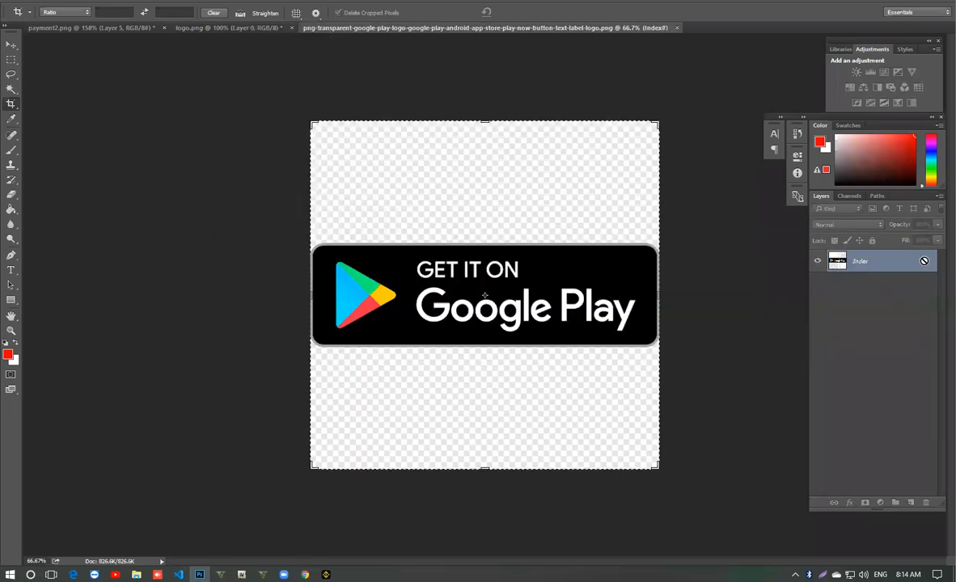
pyautogui.hotkey('ctrl', 'w')
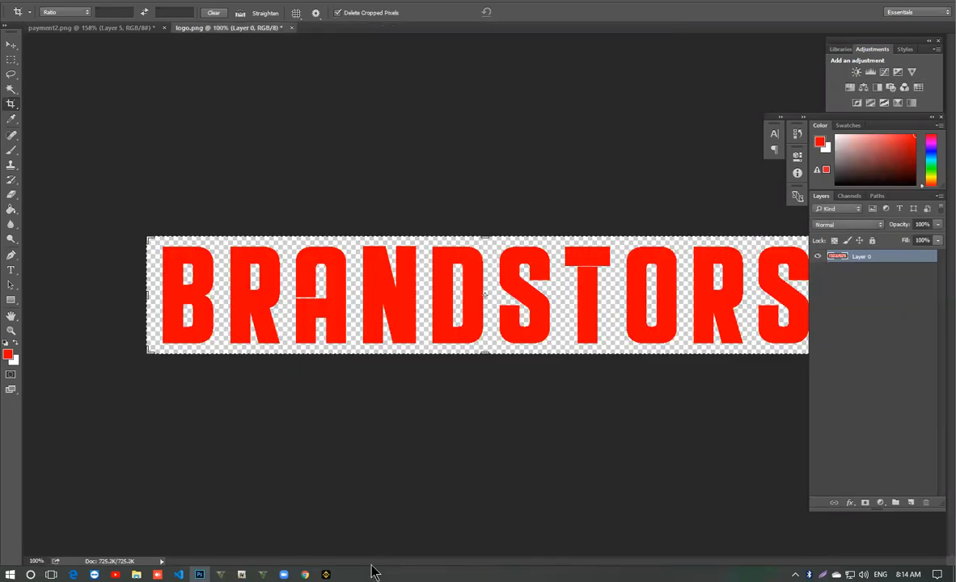
pyautogui.hotkey('alt', 'Tab')
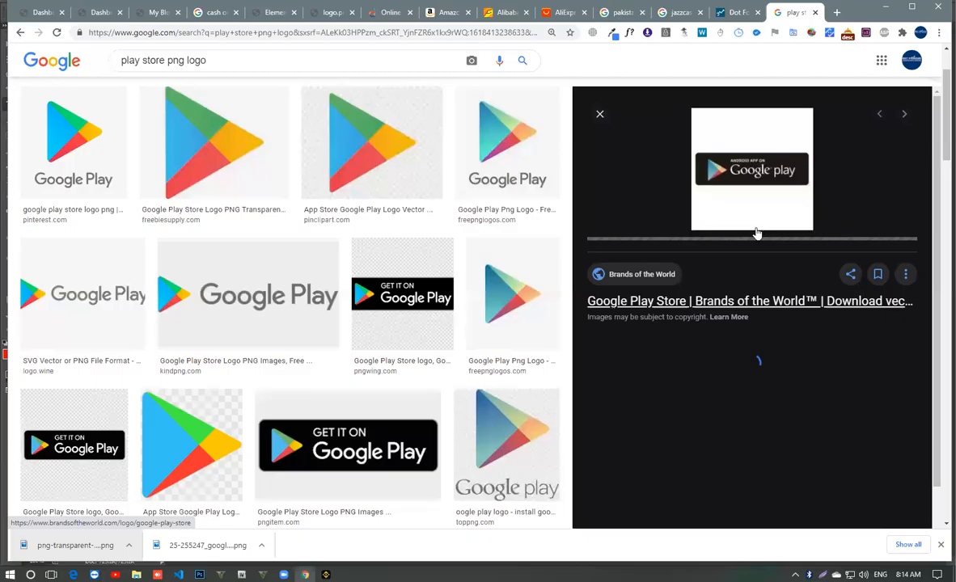
# - Save the PNGitem Google Play badge again, retry opening the download in Photoshop and return to the browser
pyautogui.scroll(-4, 235, 266)
pyautogui.click(328, 158)
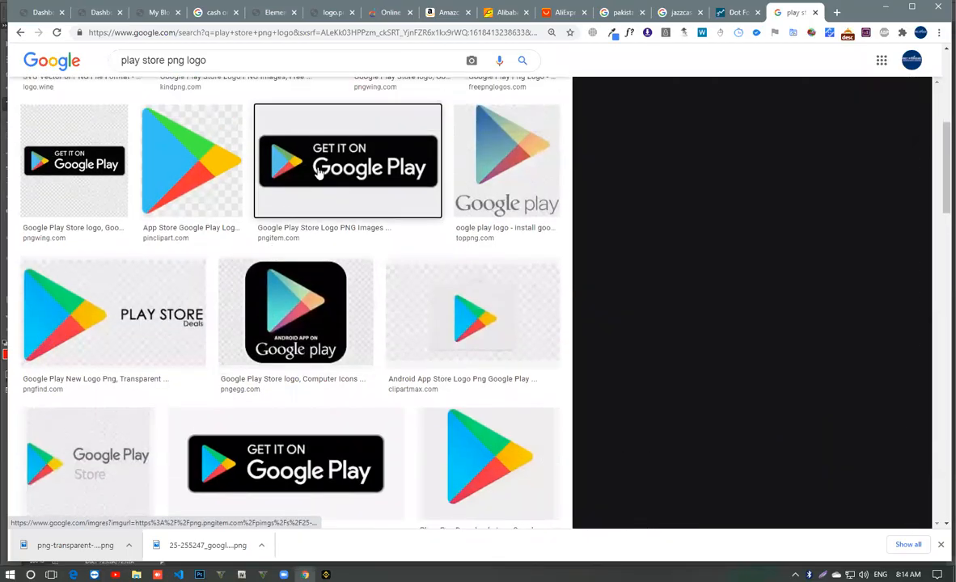
pyautogui.rightClick(760, 214)
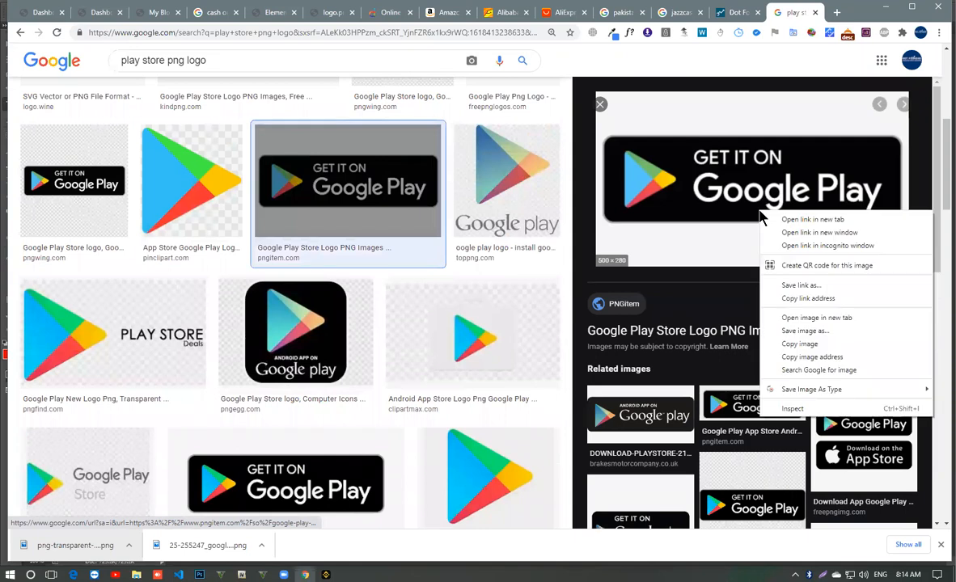
pyautogui.click(776, 332)
pyautogui.press('Return')
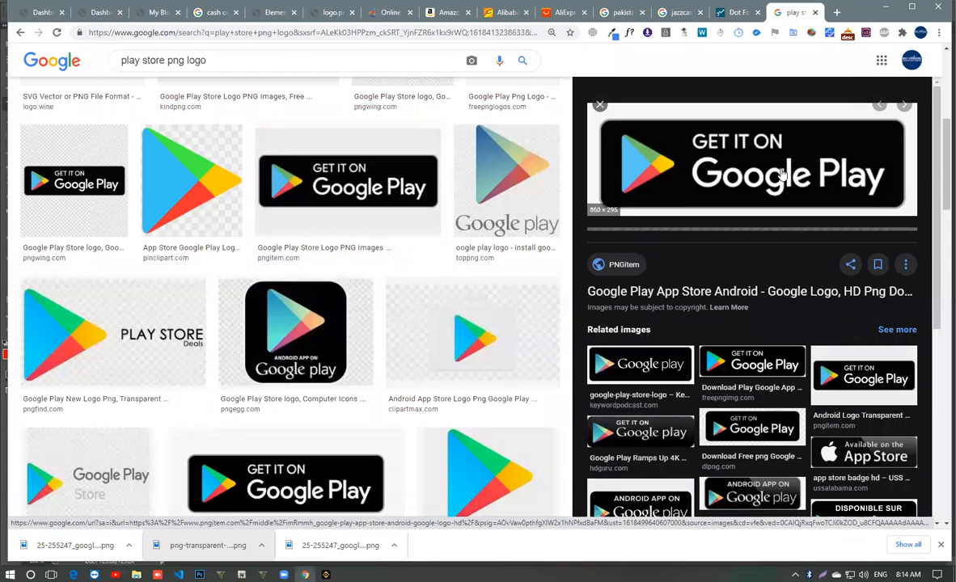
pyautogui.moveTo(78, 546); pyautogui.dragTo(353, 30)
pyautogui.click(477, 206)
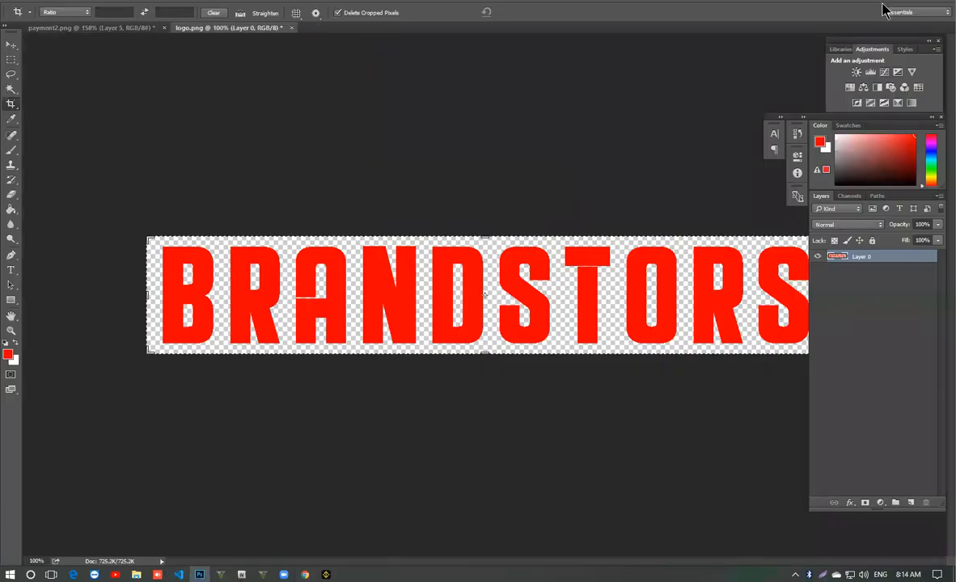
pyautogui.click(305, 573)
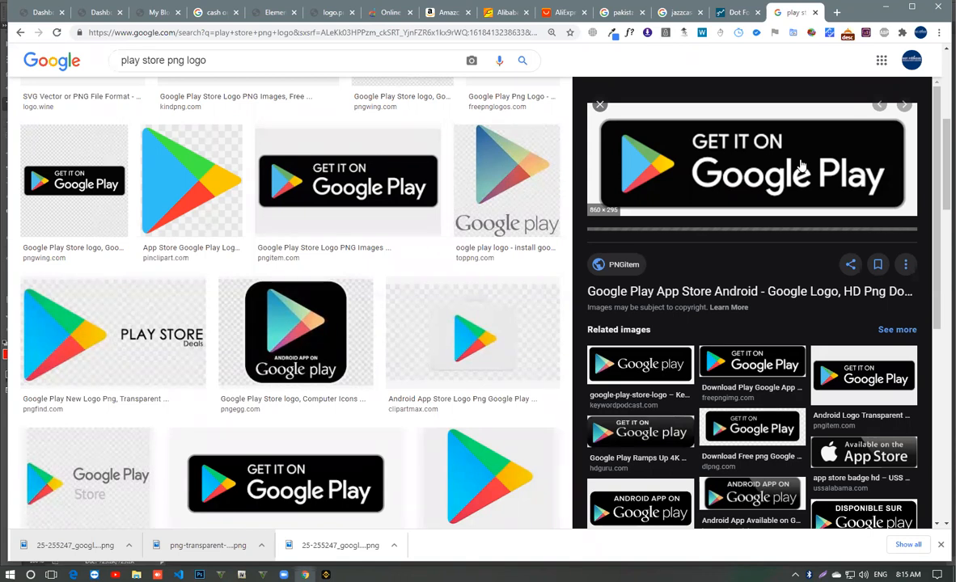
# - Find the StickPNG Google Play badge among the image results and open it in a new browser tab
pyautogui.scroll(-1, 191, 299)
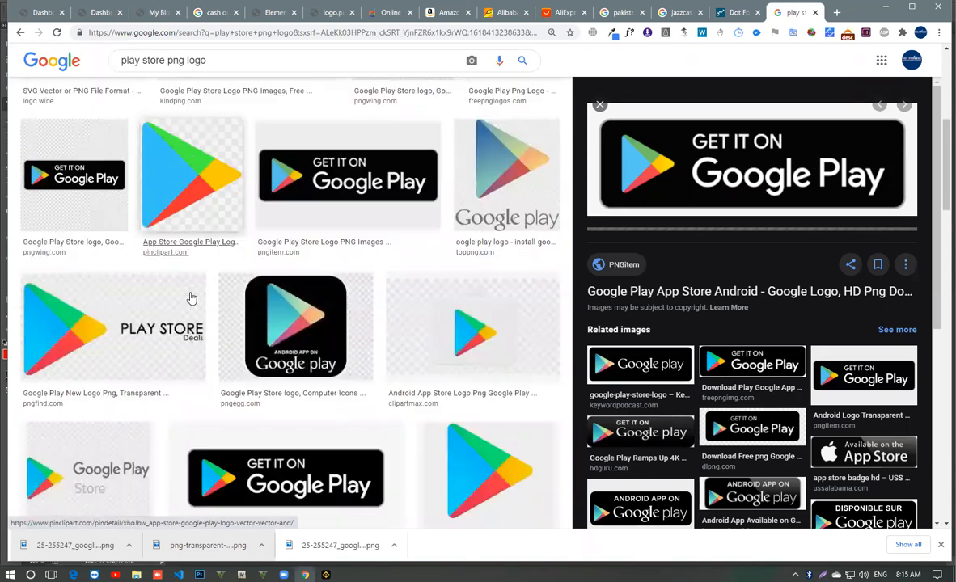
pyautogui.scroll(-3, 192, 299)
pyautogui.rightClick(227, 252)
pyautogui.click(252, 265)
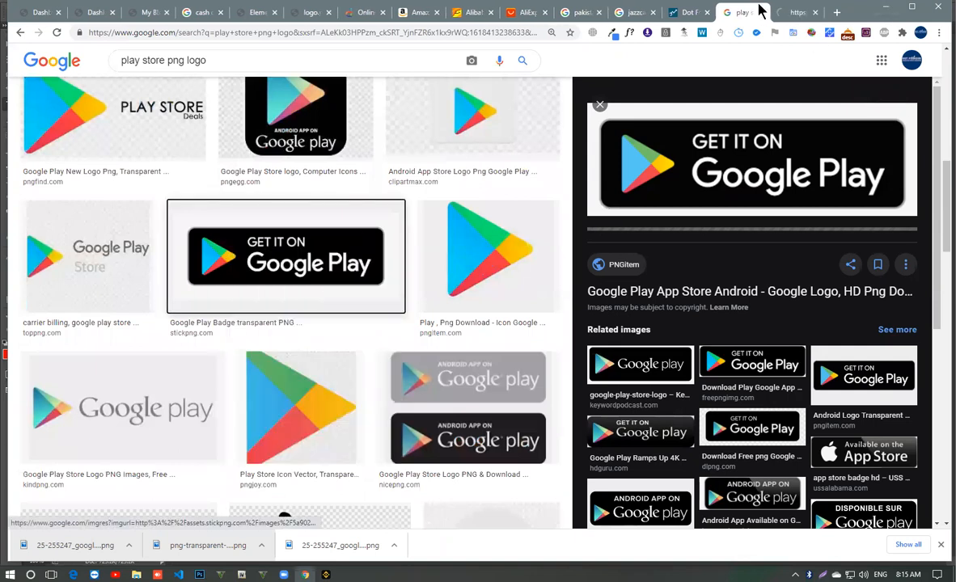
pyautogui.click(796, 13)
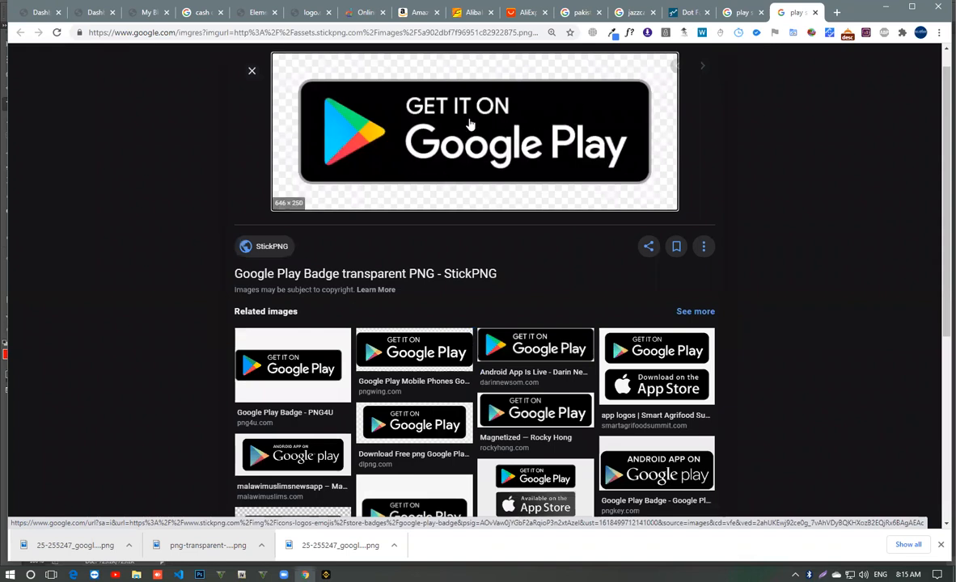
pyautogui.rightClick(469, 123)
pyautogui.click(544, 243)
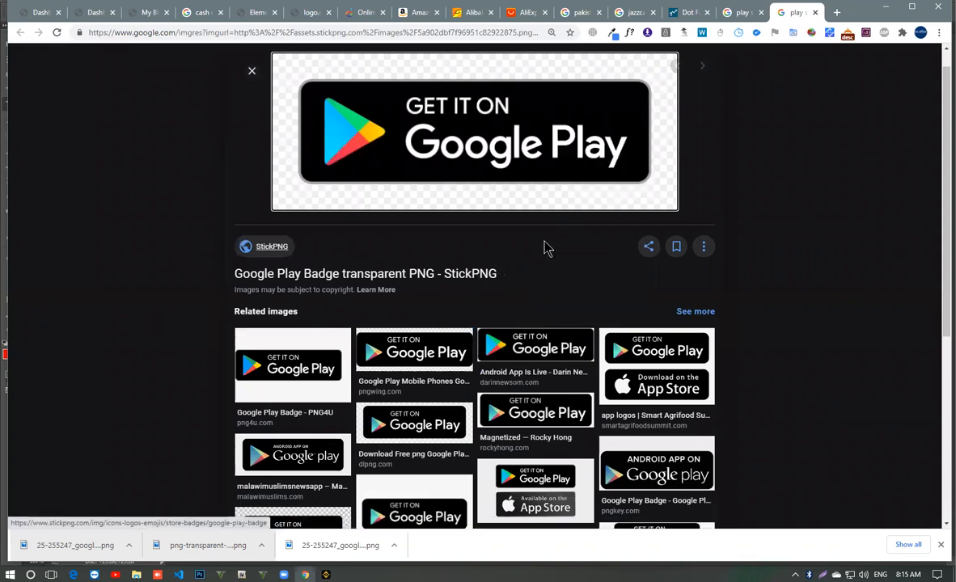
pyautogui.press('BackSpace')
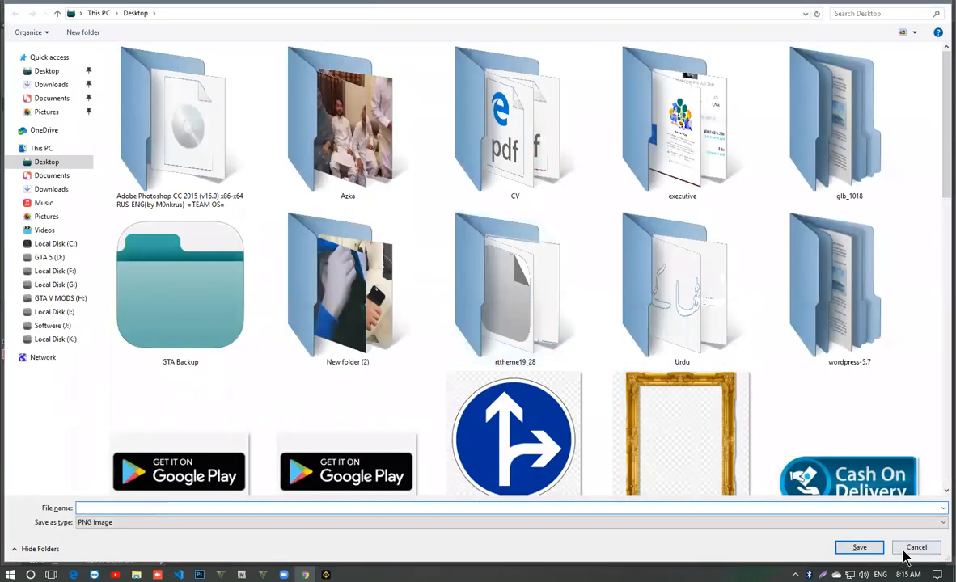
pyautogui.click(907, 553)
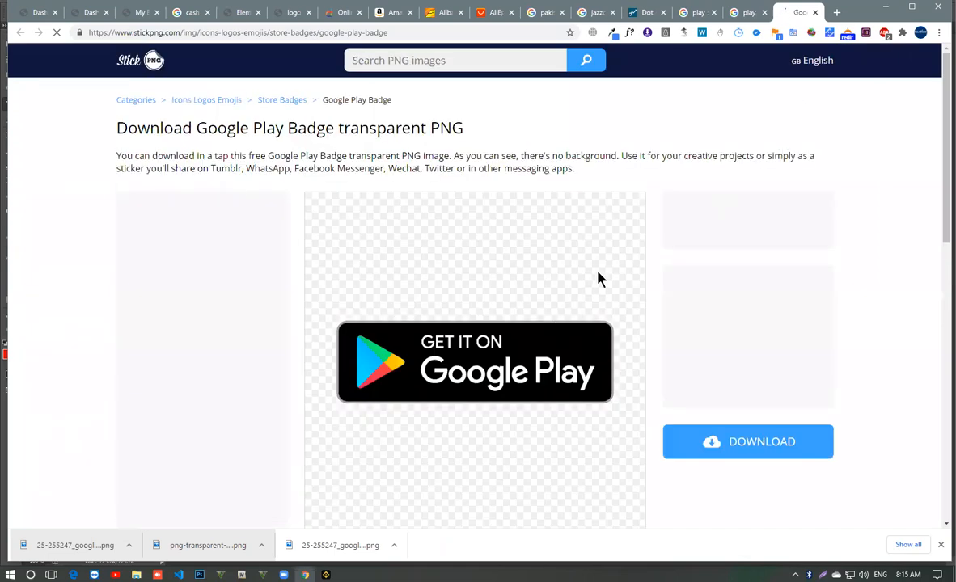
# - Open the related FreePNGImg image combining the Google Play and App Store badges and save it to the computer
pyautogui.scroll(-5, 318, 299)
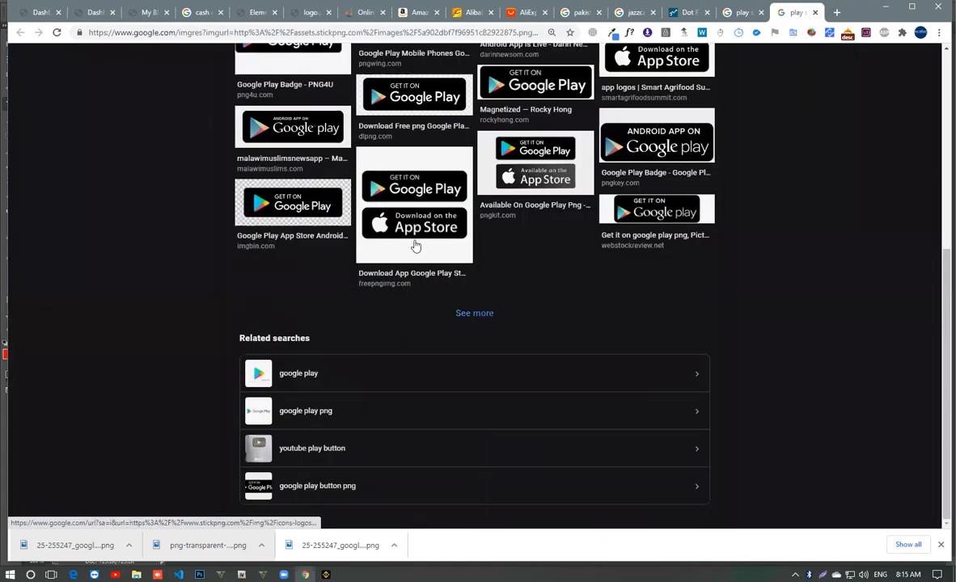
pyautogui.click(420, 198)
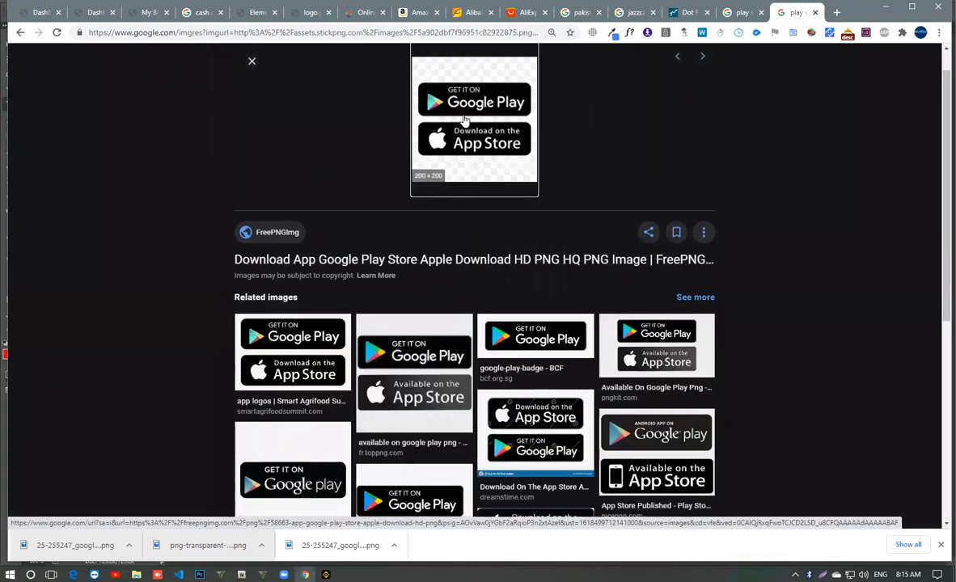
pyautogui.rightClick(465, 120)
pyautogui.click(498, 236)
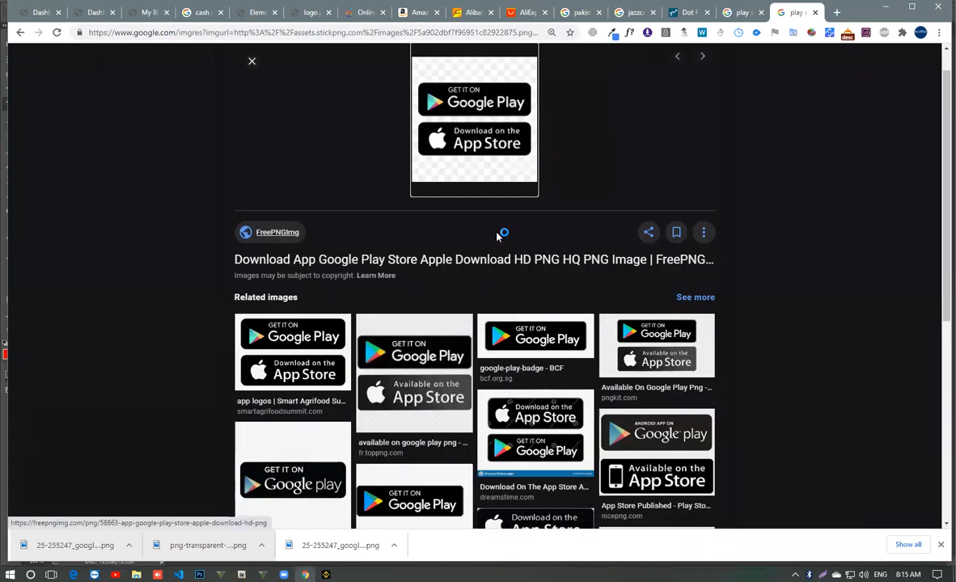
pyautogui.press('Return')
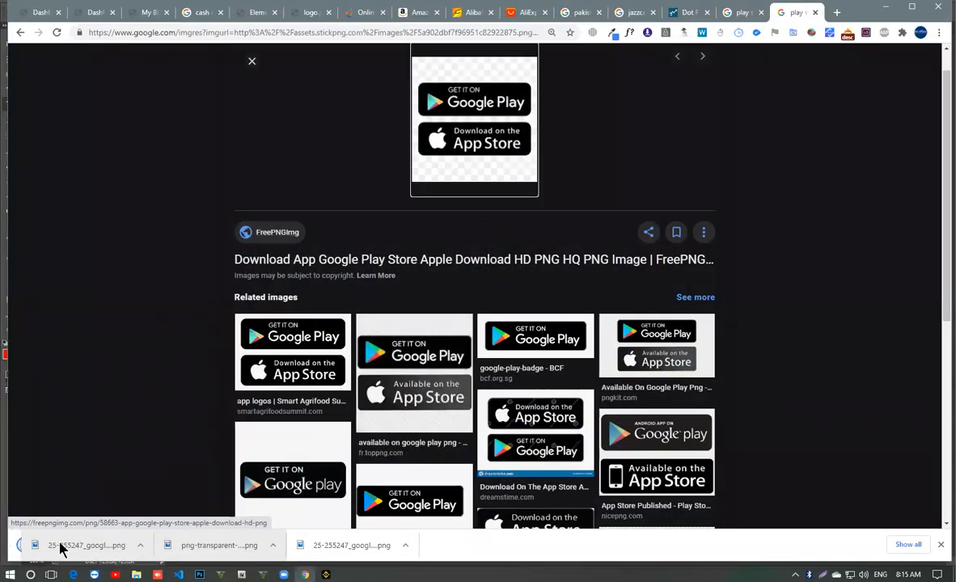